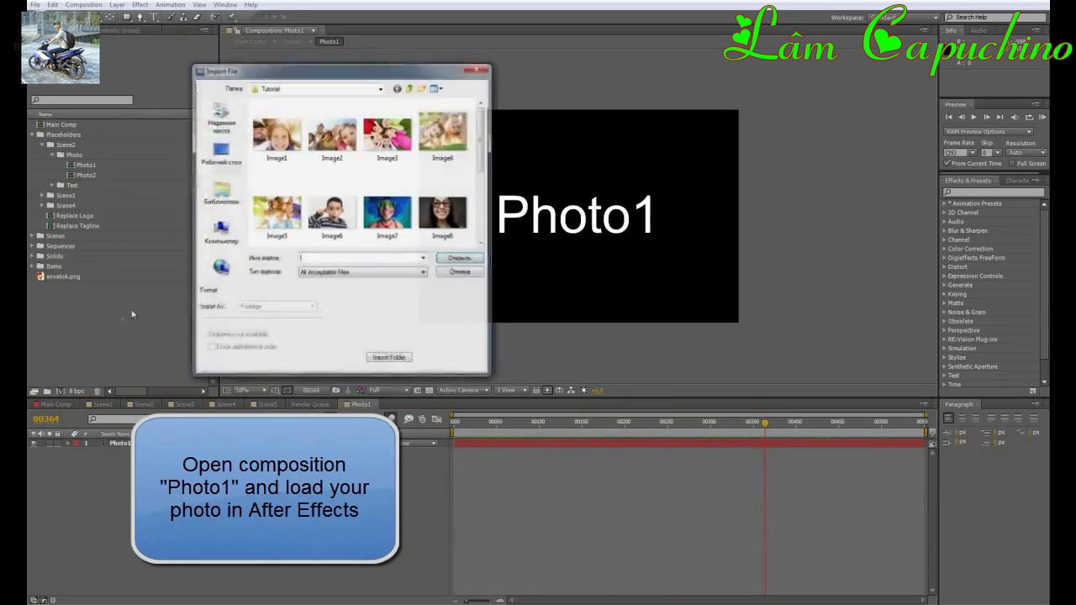
- Import Image1.jpg as footage and place it in the centre of the Photo1 composition
left_click(274, 134)
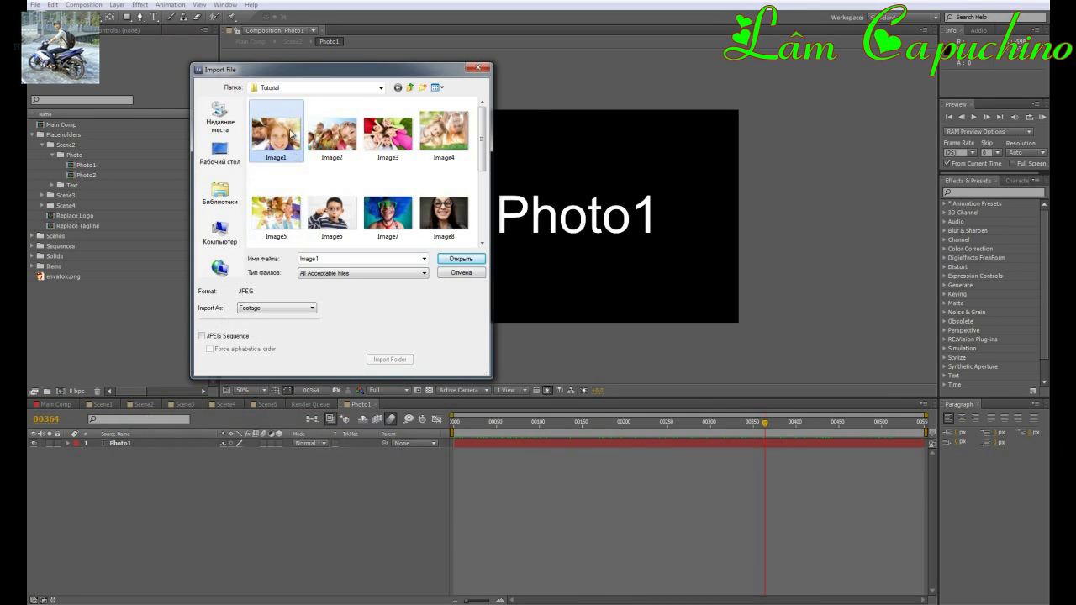
key("Return")
left_click_drag(67, 266, 578, 216)
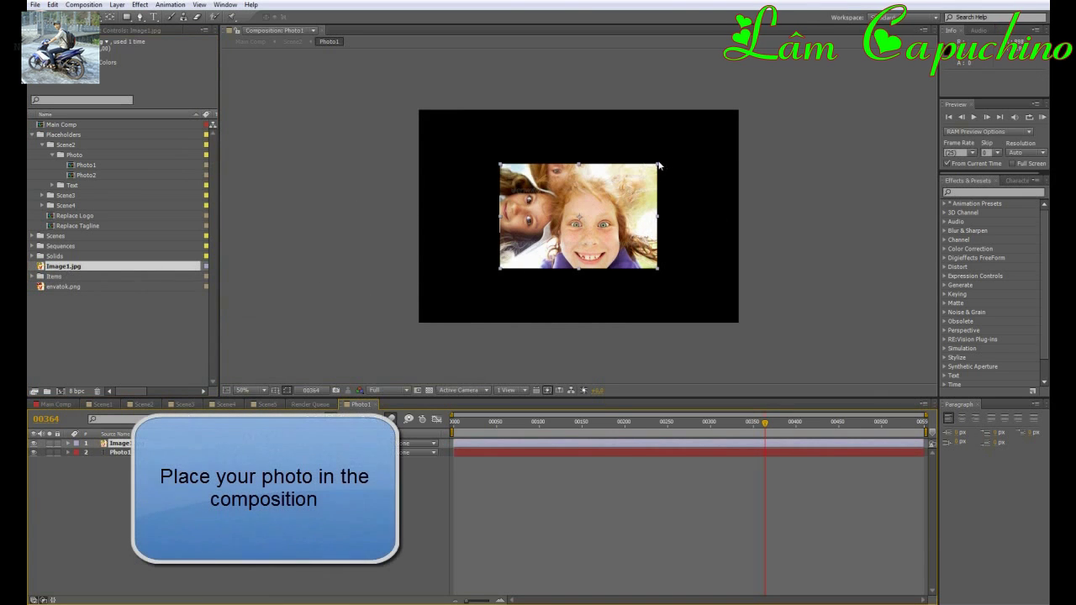
- Scale the Image1.jpg layer to about 209% so it covers the frame, and delete the Photo1 placeholder layer
left_click_drag(657, 165, 773, 111)
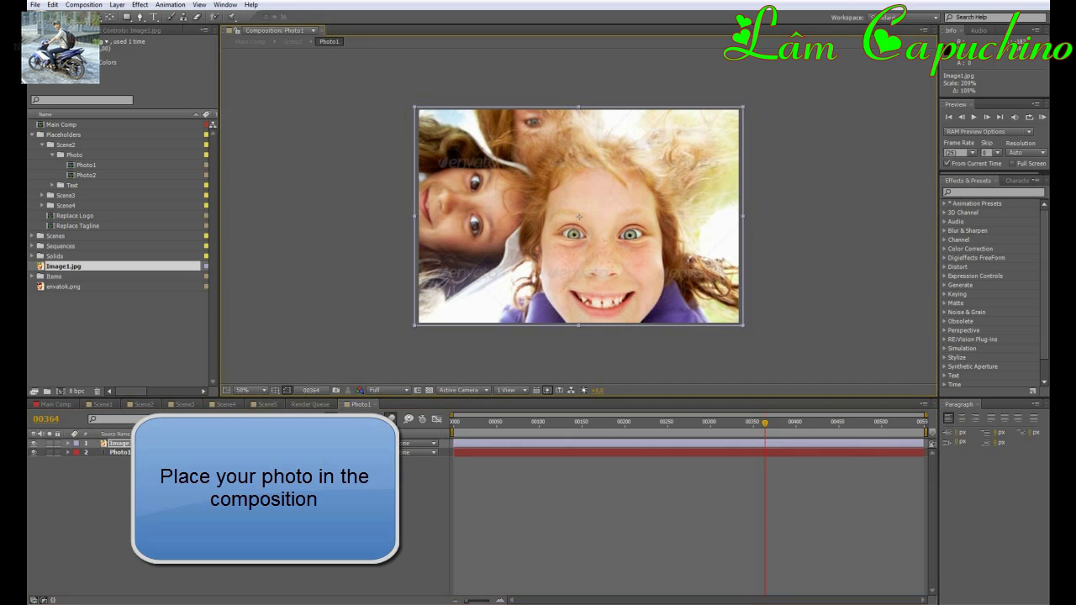
left_click(193, 504)
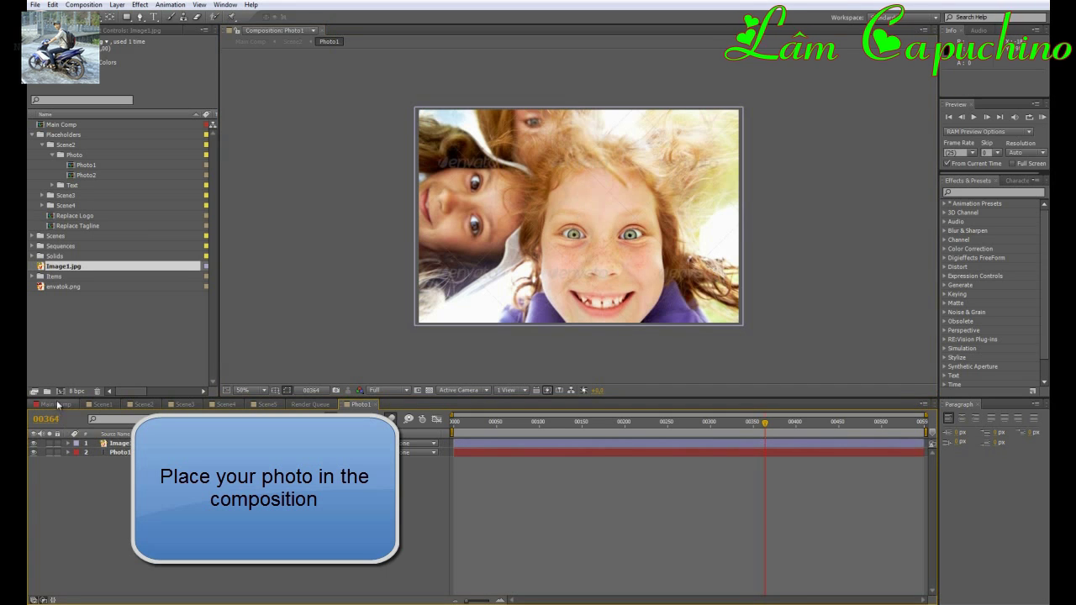
left_click(127, 453)
key("Delete")
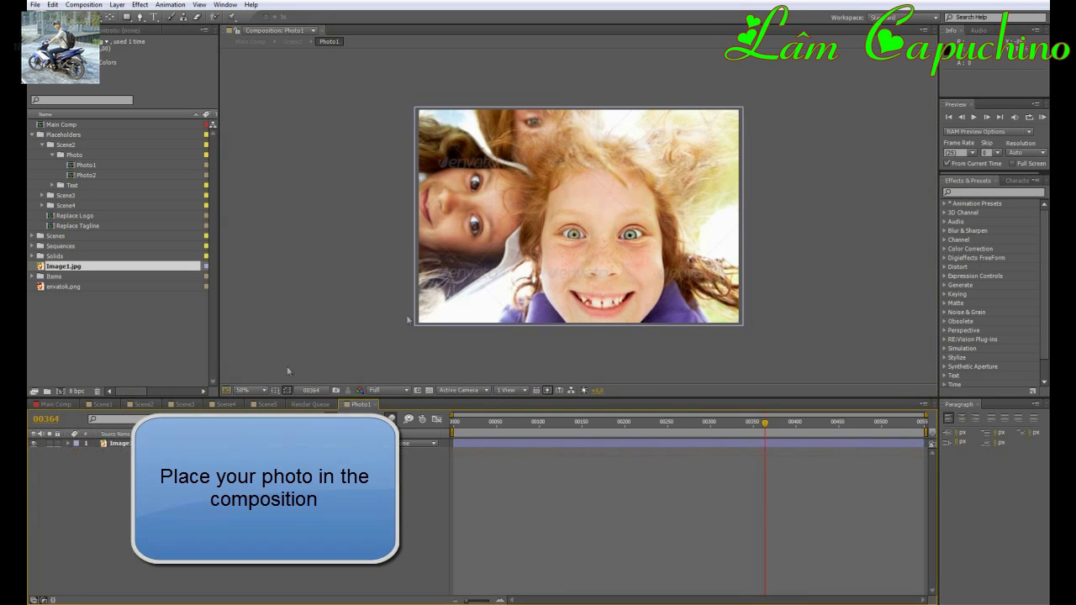
- Move Main Comp to frame 640, where the second sign is shown, and open the Photo2 placeholder composition
left_click(59, 404)
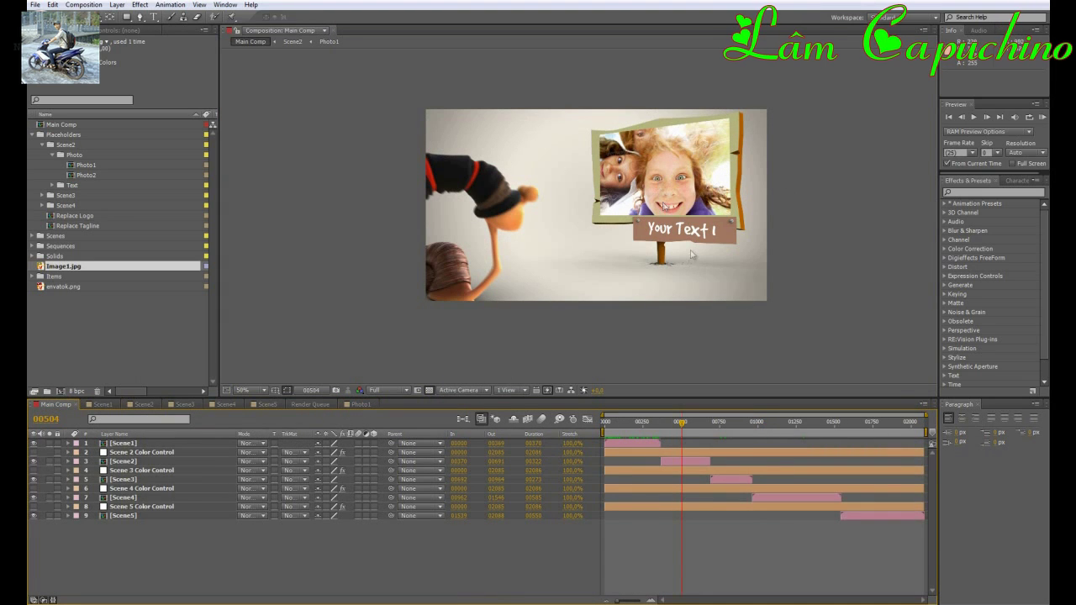
left_click_drag(687, 429, 704, 422)
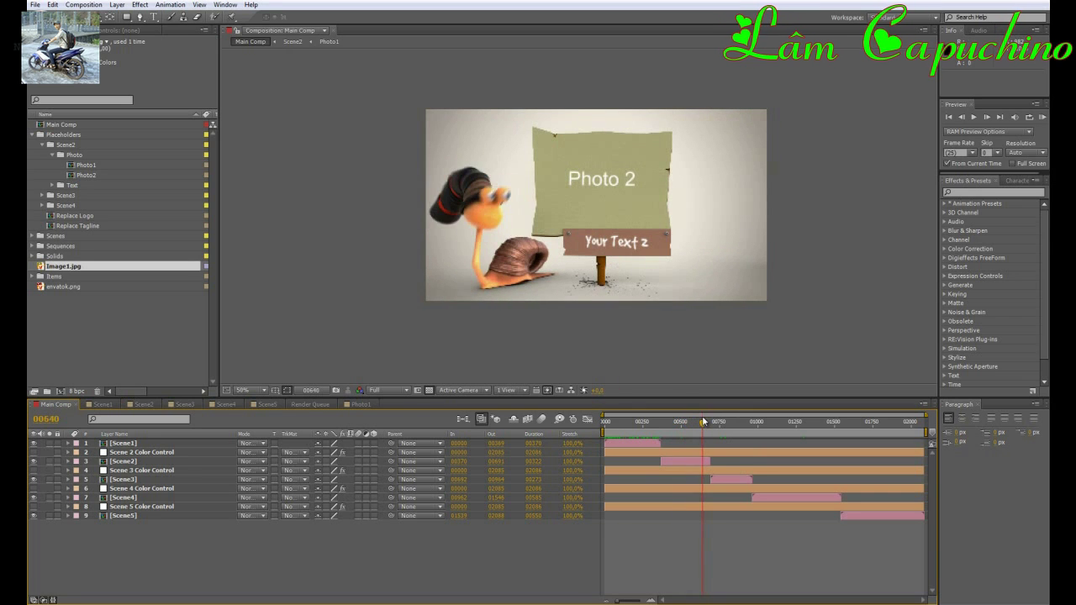
left_click(86, 174)
double_click(85, 174)
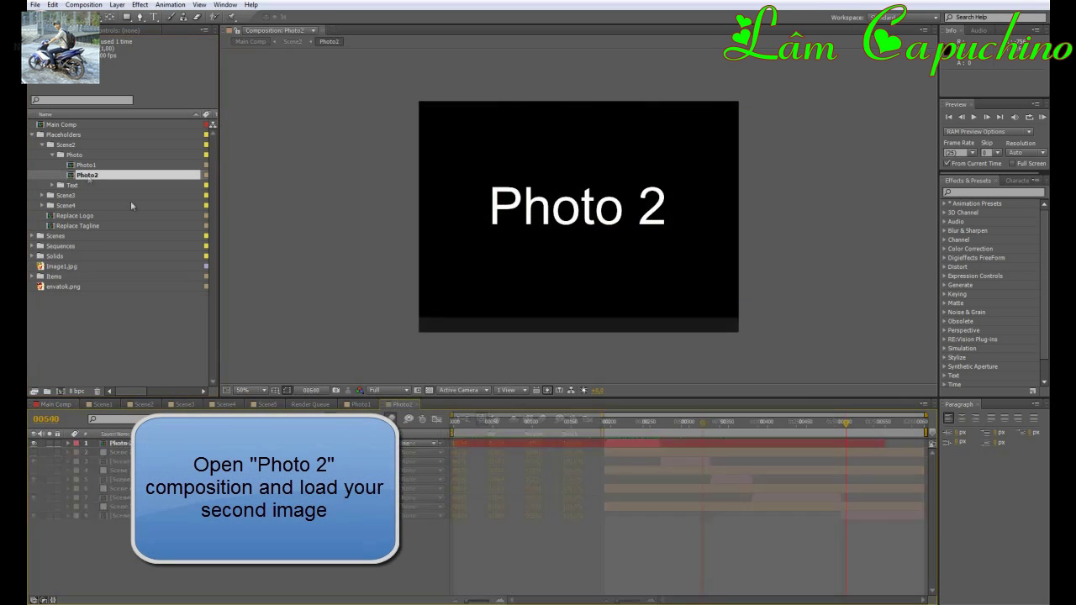
- Import Image2.jpg and place it in the Photo2 composition above the placeholder layer
left_click(71, 328)
double_click(71, 329)
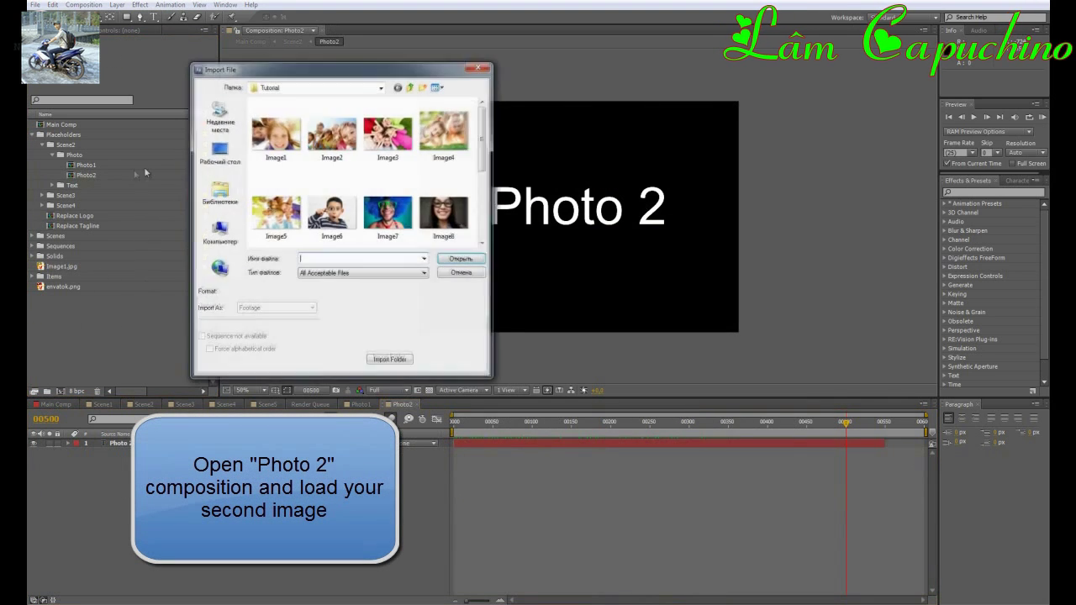
left_click(331, 135)
left_click(454, 258)
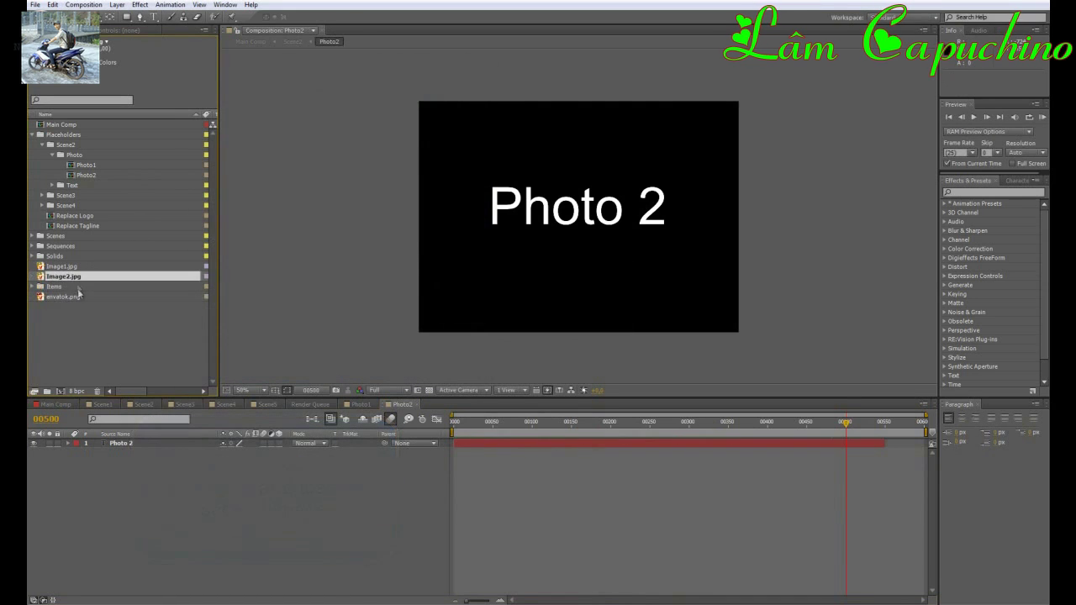
left_click_drag(74, 284, 599, 225)
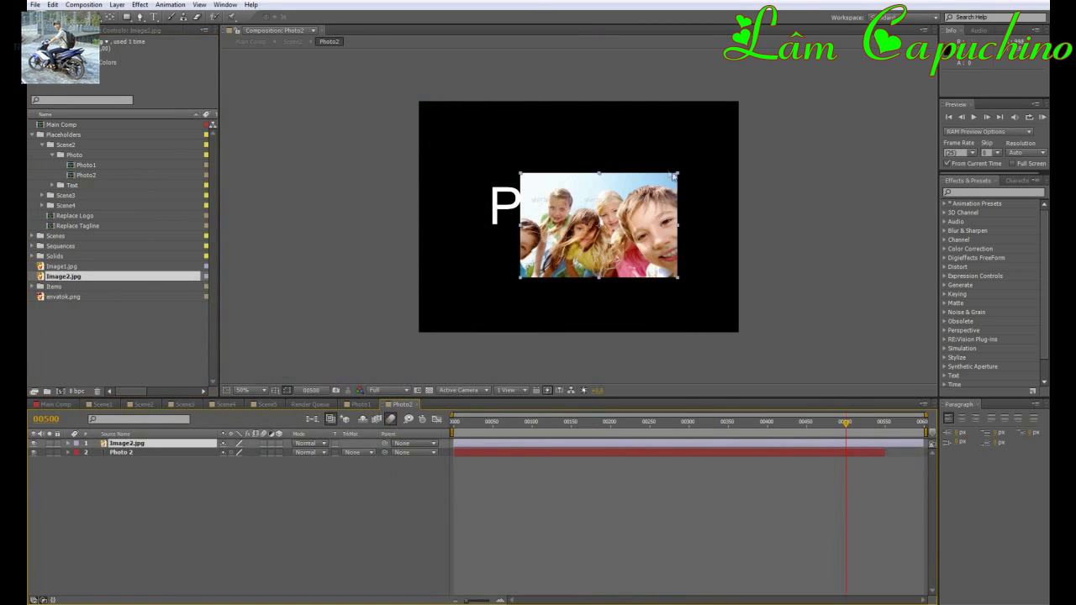
- Scale the Image2.jpg layer to about 223% and position it at about 564, 436 so it covers the whole frame
left_click_drag(679, 177, 753, 118)
left_click_drag(671, 214, 637, 187)
left_click_drag(735, 313, 749, 331)
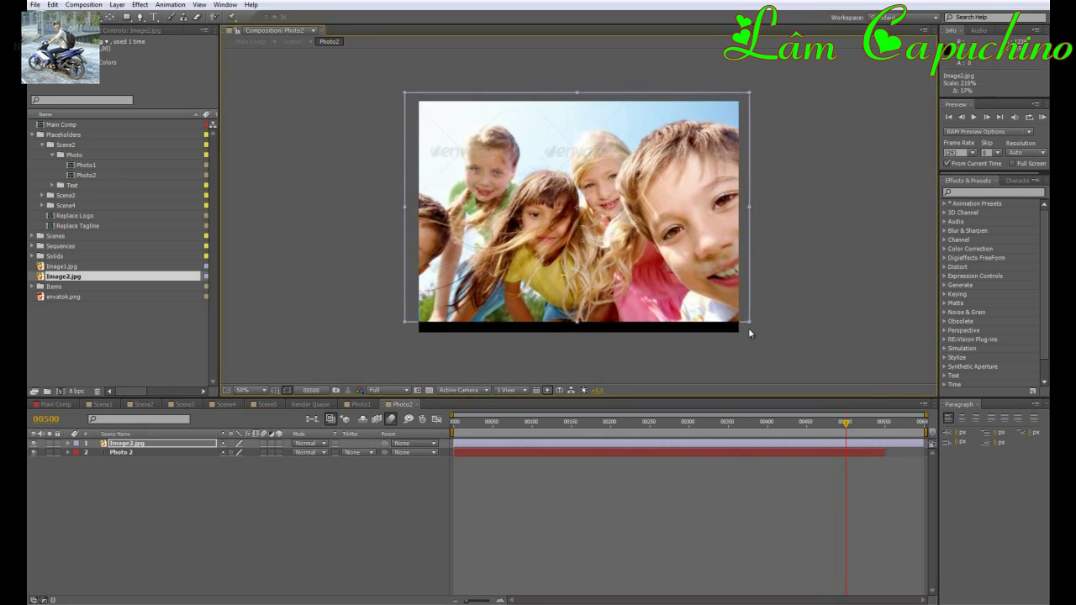
left_click_drag(703, 305, 702, 321)
left_click_drag(747, 102, 750, 105)
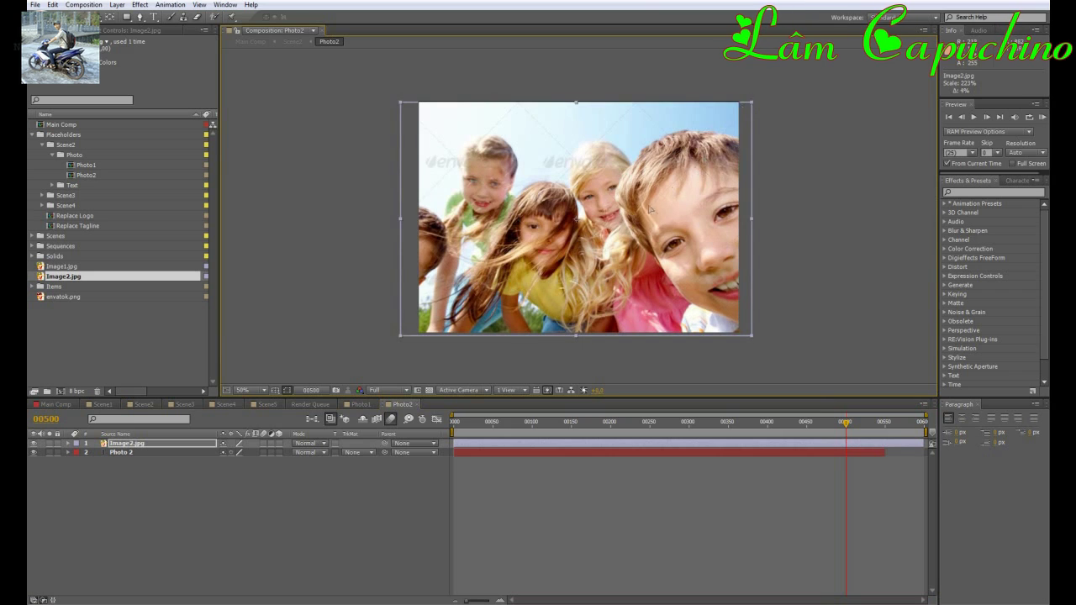
left_click_drag(655, 211, 642, 206)
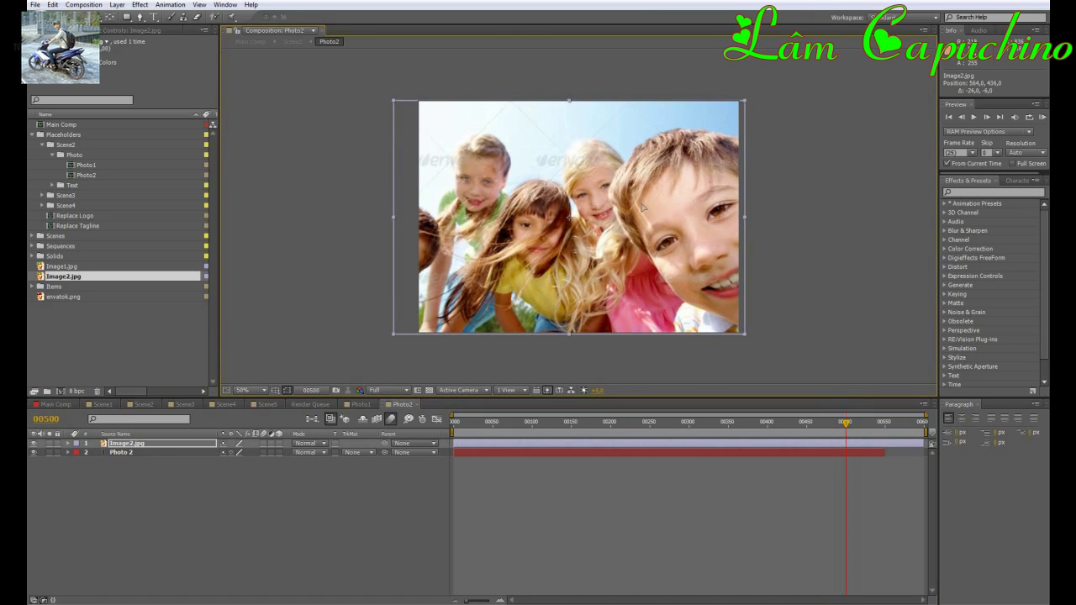
left_click(153, 542)
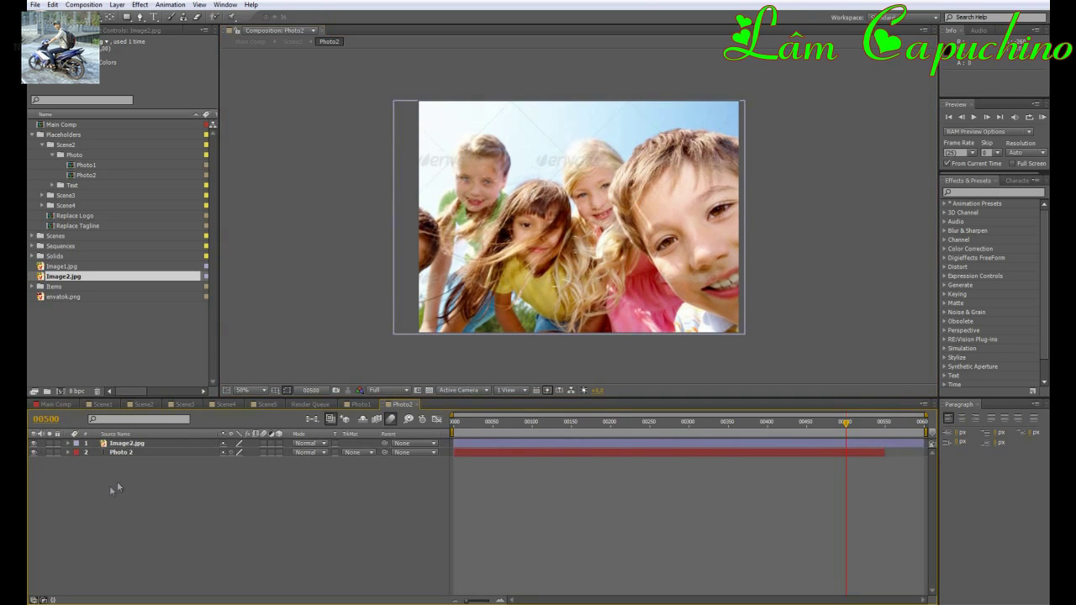
- Check the second photo in Scene2 and Main Comp, and go back to frame 508 to view the first sign
key("Tab")
left_click(64, 487)
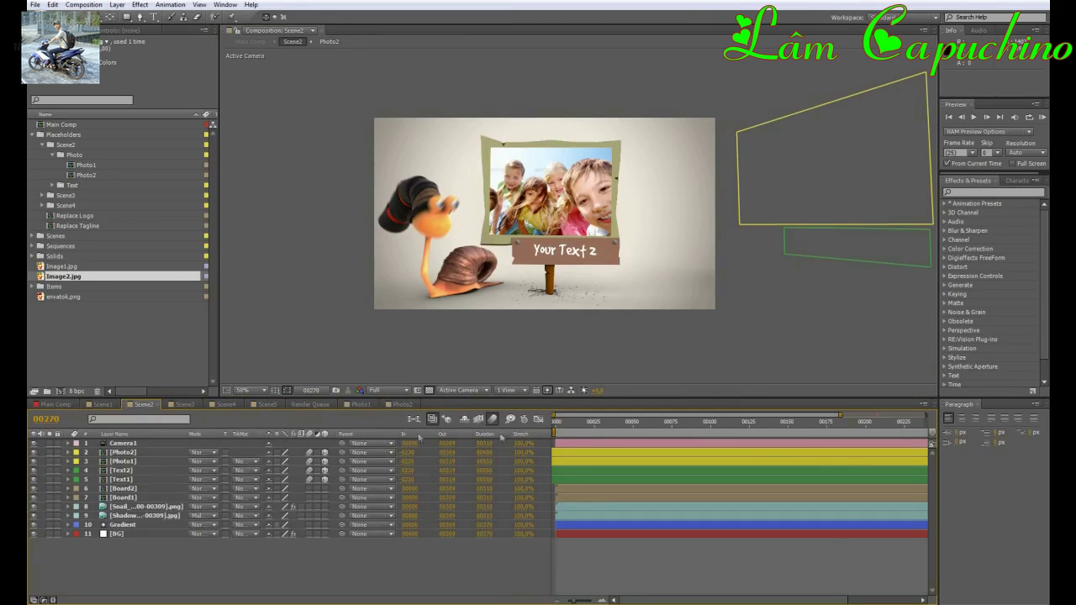
left_click(57, 405)
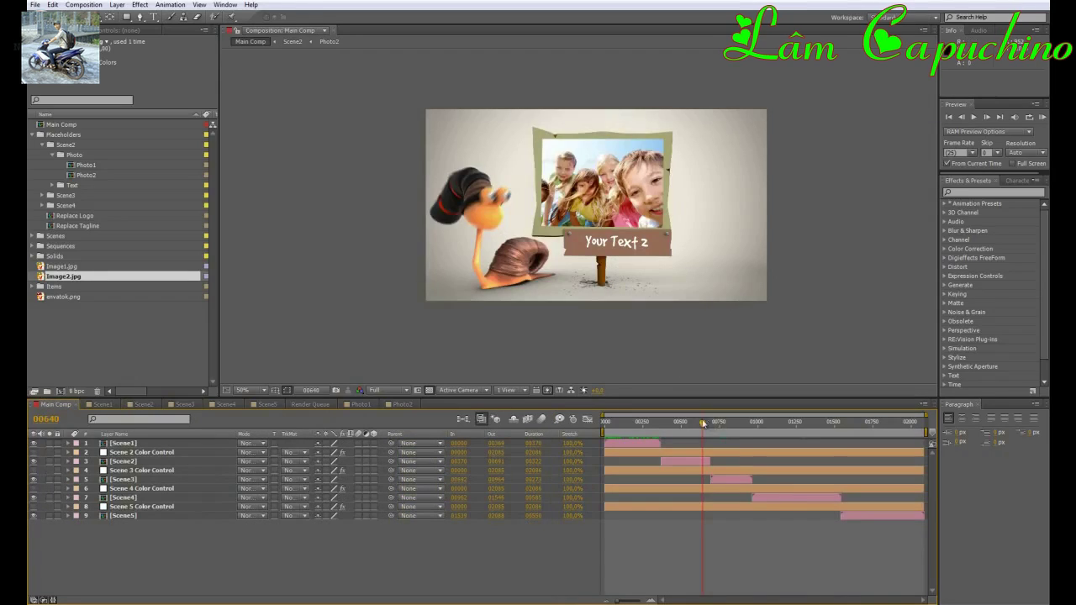
left_click(692, 426)
left_click_drag(692, 428, 682, 426)
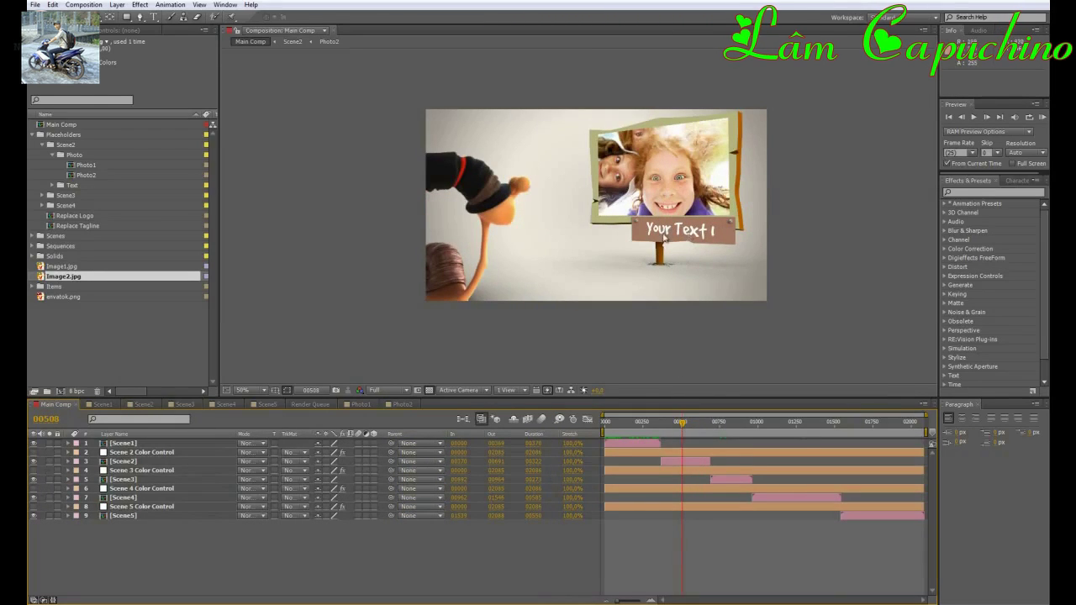
- Open Scene2's Text1 composition and replace its placeholder text with "Change photo"
left_click(52, 185)
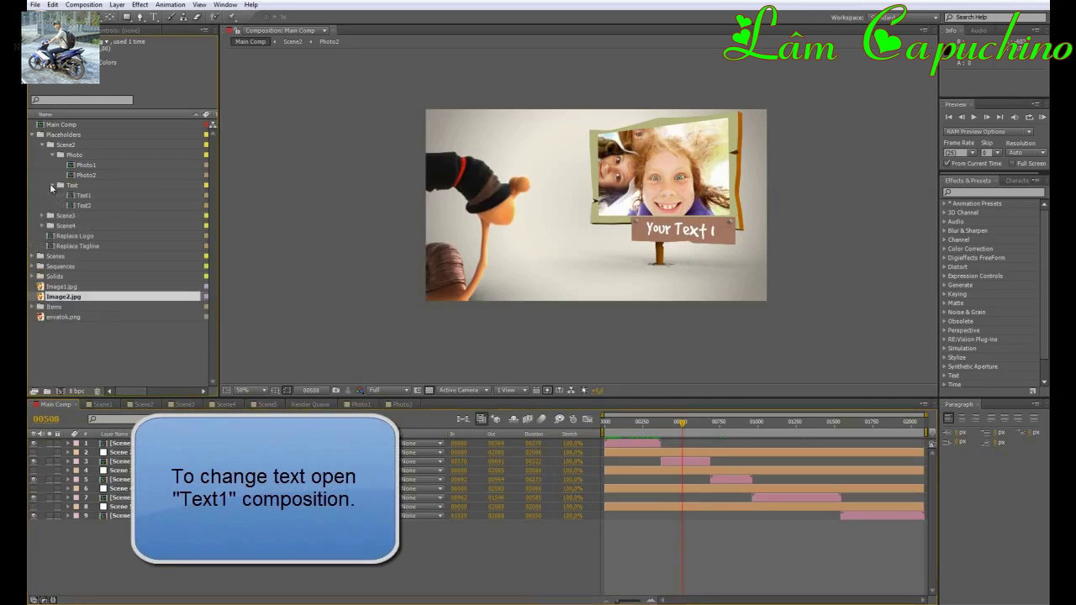
double_click(84, 196)
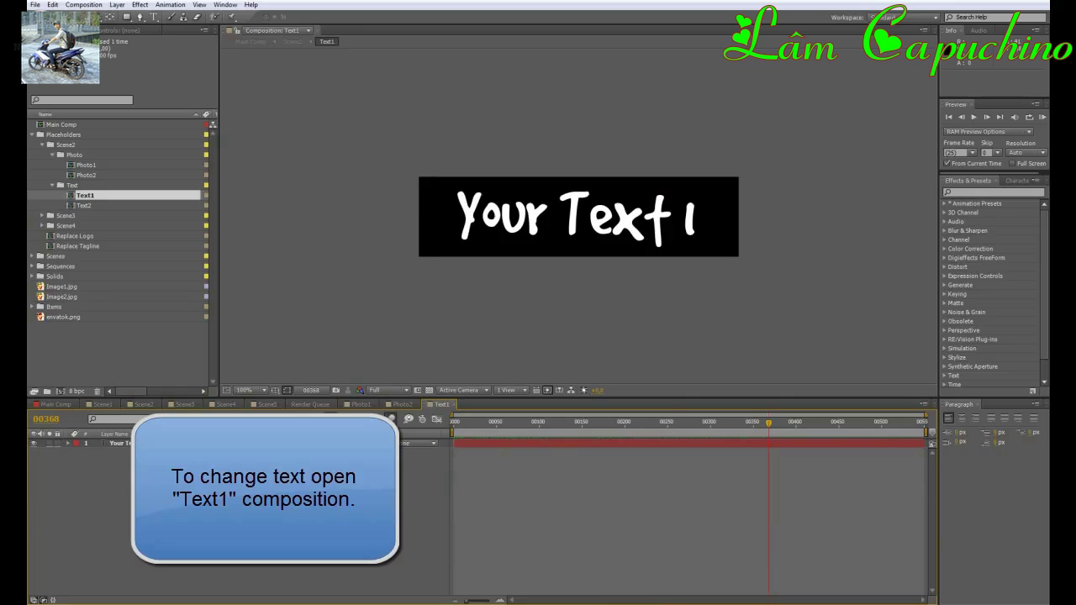
double_click(676, 232)
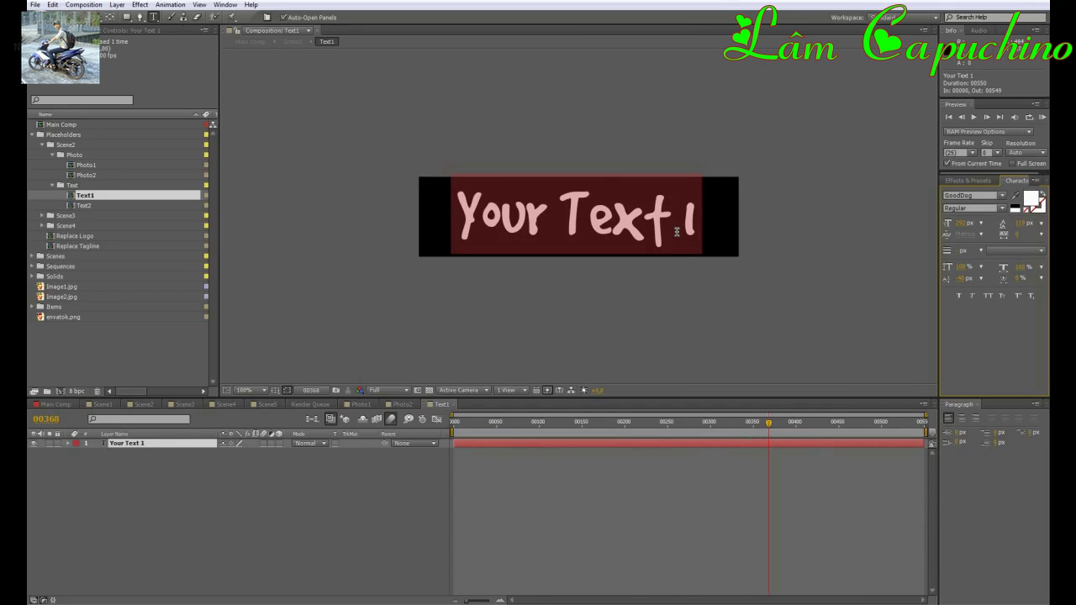
type("Cha")
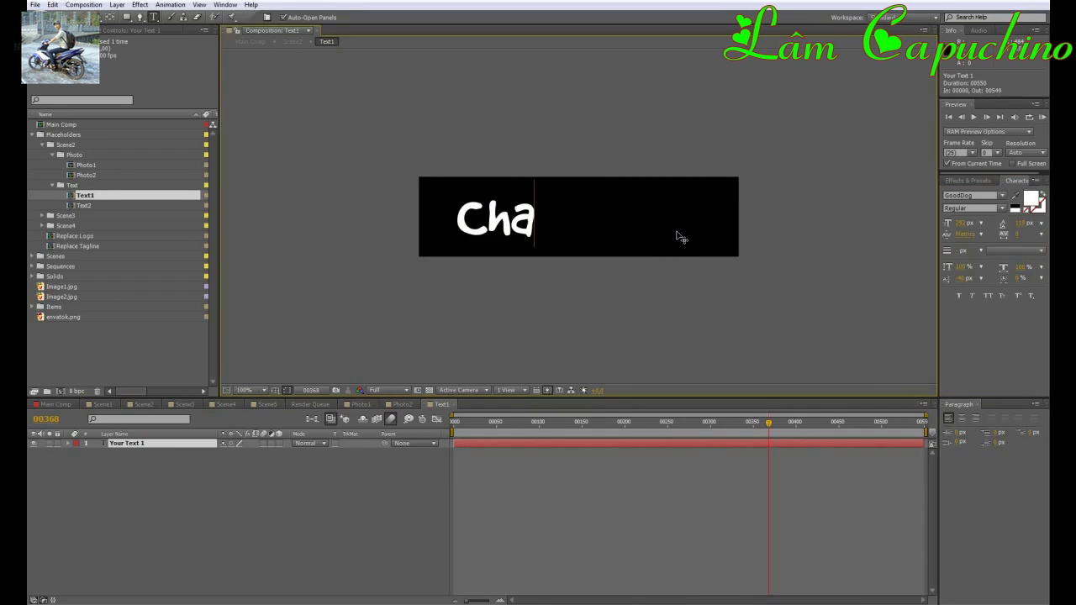
type("nge photo")
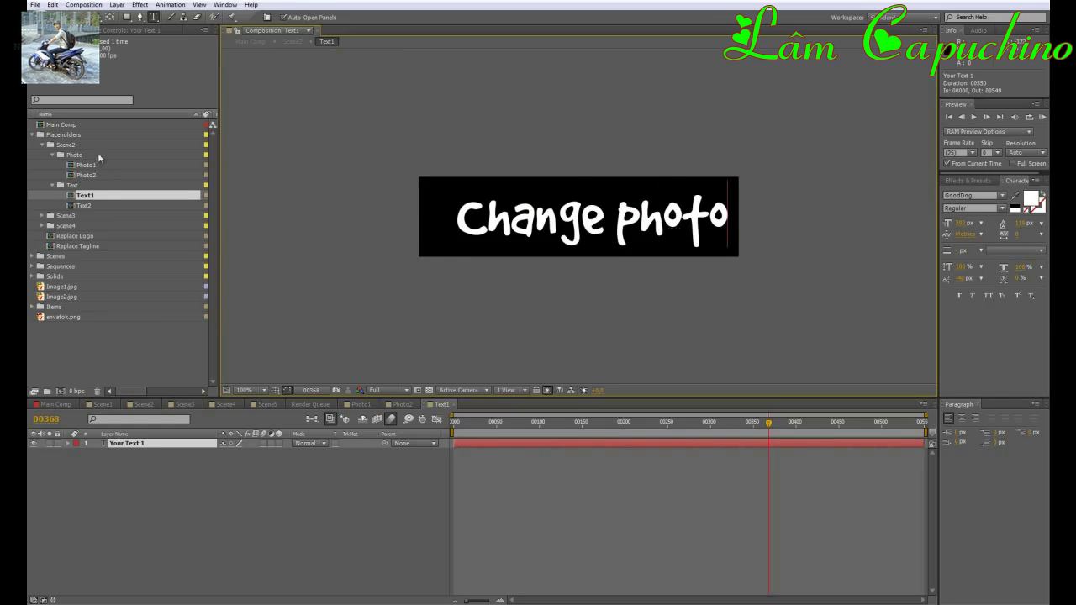
- Move the "Change photo" text to position 49, 92 to centre it, and return to Main Comp
left_click(36, 16)
left_click_drag(510, 225, 497, 226)
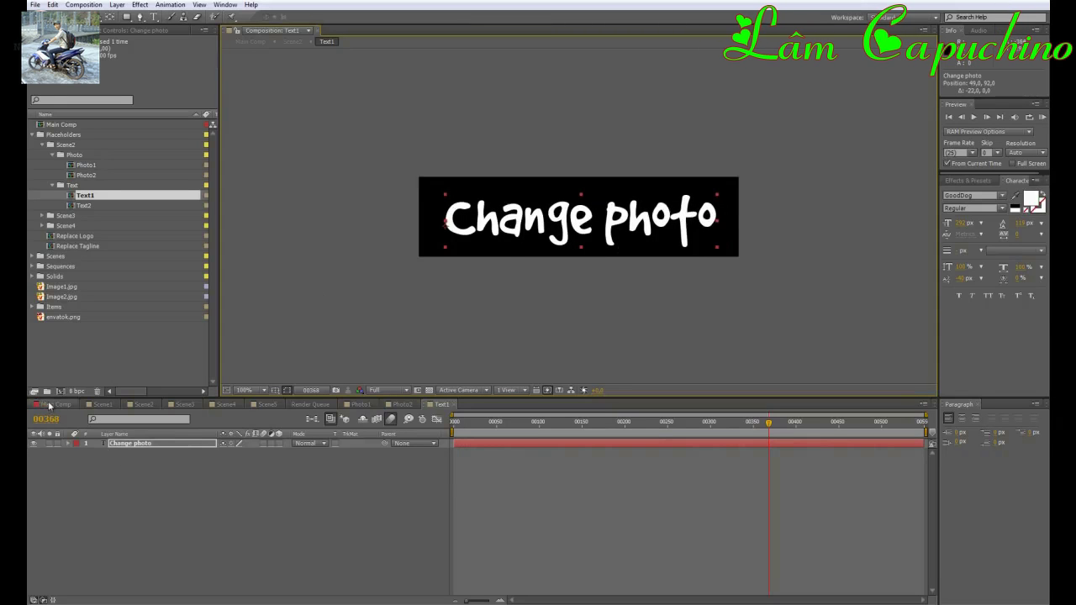
left_click(52, 405)
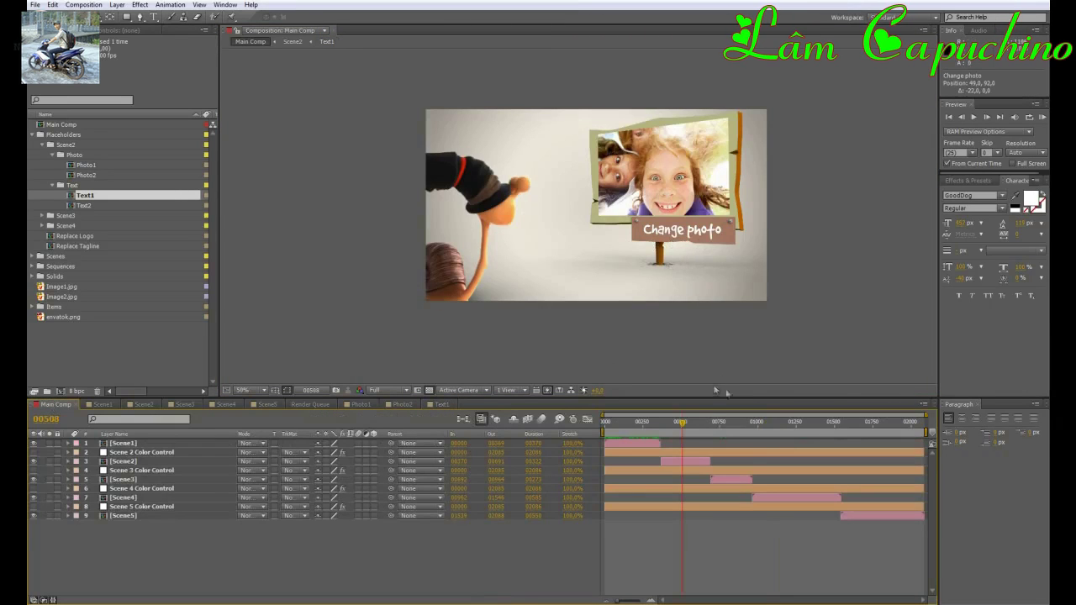
- Change the fill colour of the "Change photo" text in the Text1 composition to red
left_click(441, 404)
double_click(579, 217)
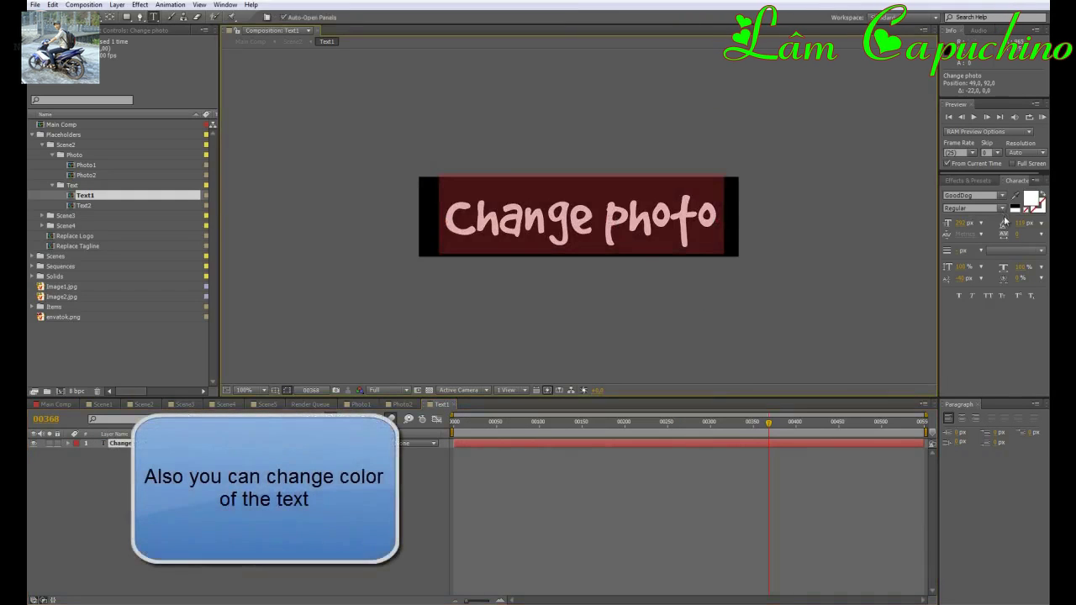
left_click(1030, 200)
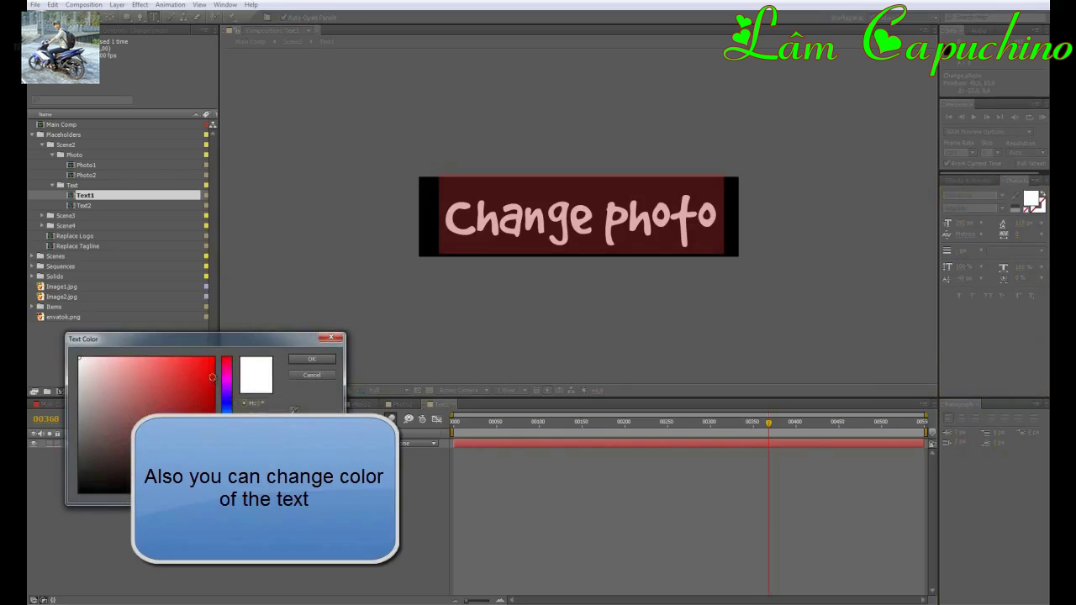
left_click(209, 362)
left_click(311, 359)
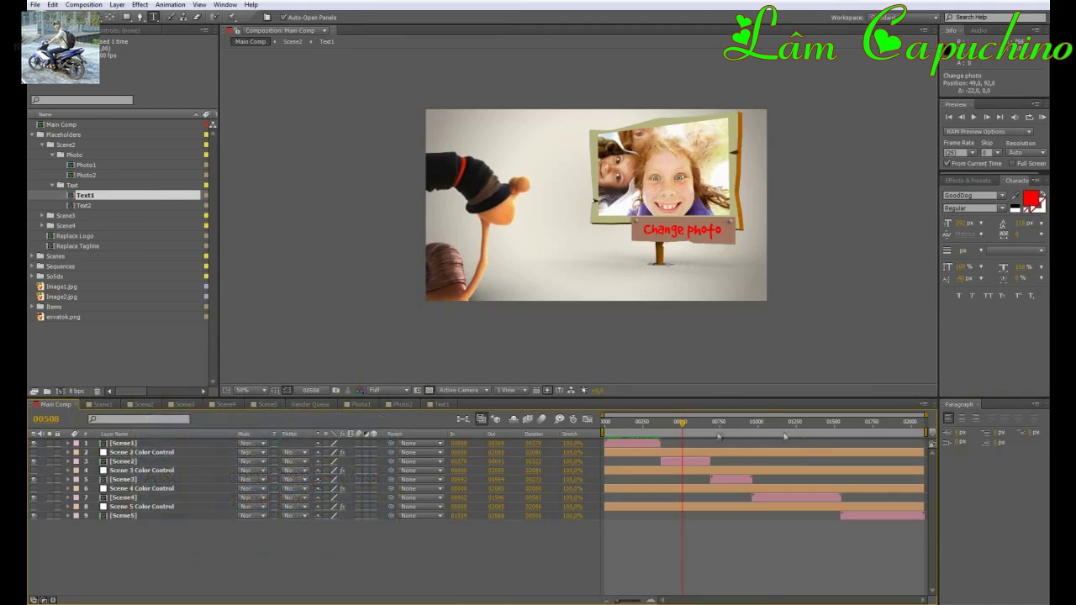
- Scrub Main Comp to frame 904 and look through Scene3's placeholder compositions Photo3 to Photo6
left_click_drag(687, 426, 700, 428)
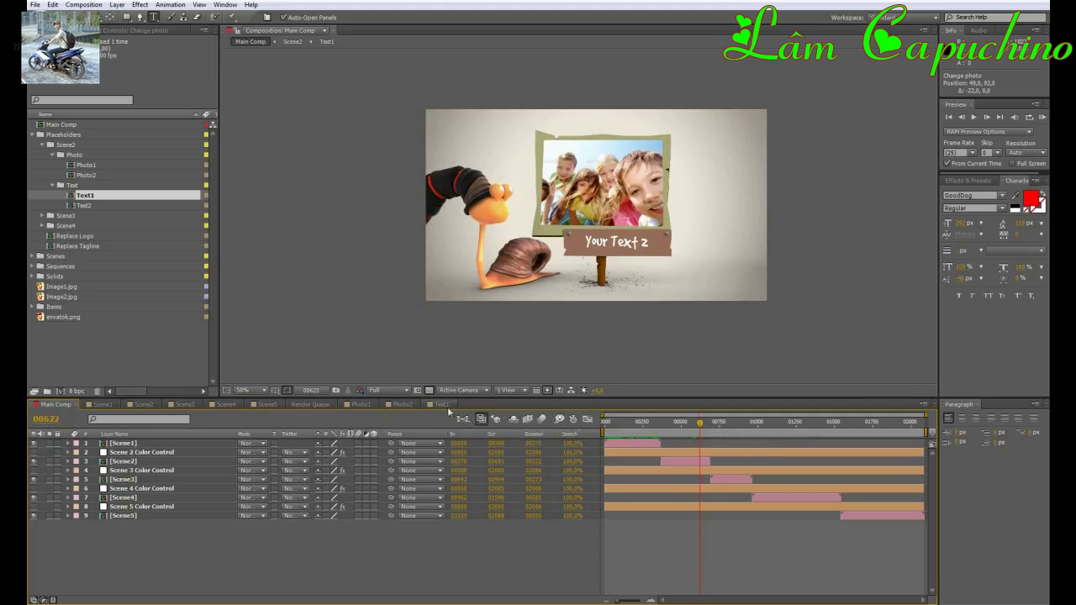
left_click_drag(704, 426, 743, 425)
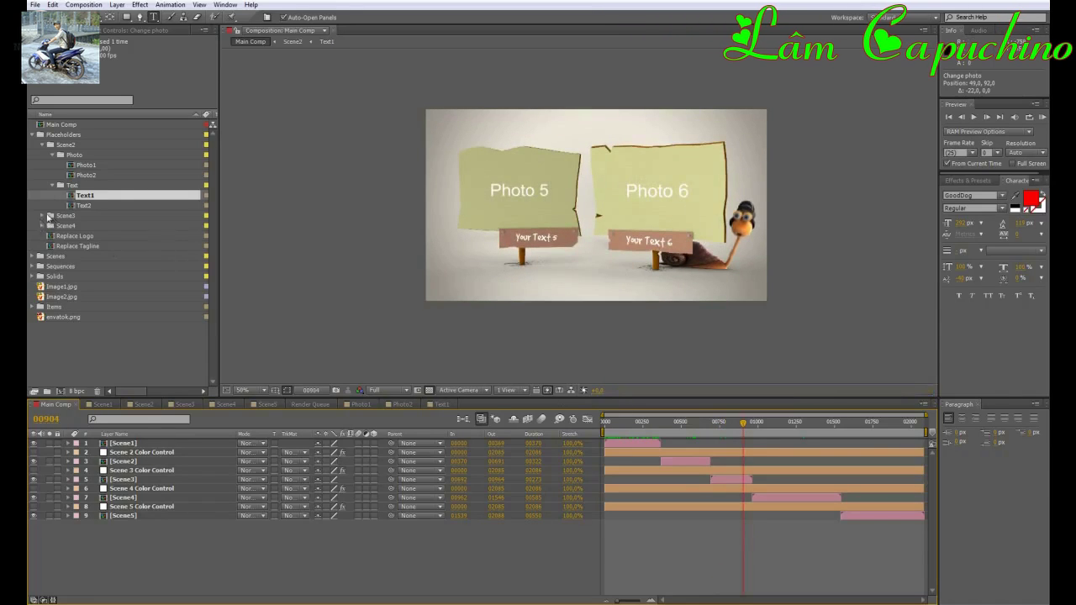
left_click(43, 216)
left_click(50, 226)
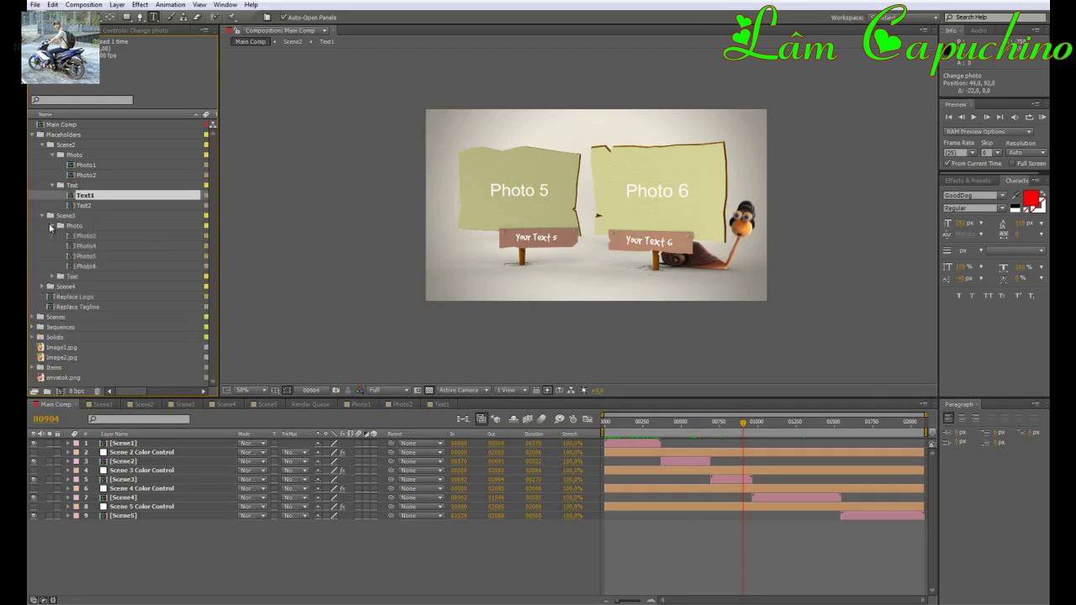
left_click(83, 238)
left_click(84, 247)
left_click(87, 257)
left_click(89, 268)
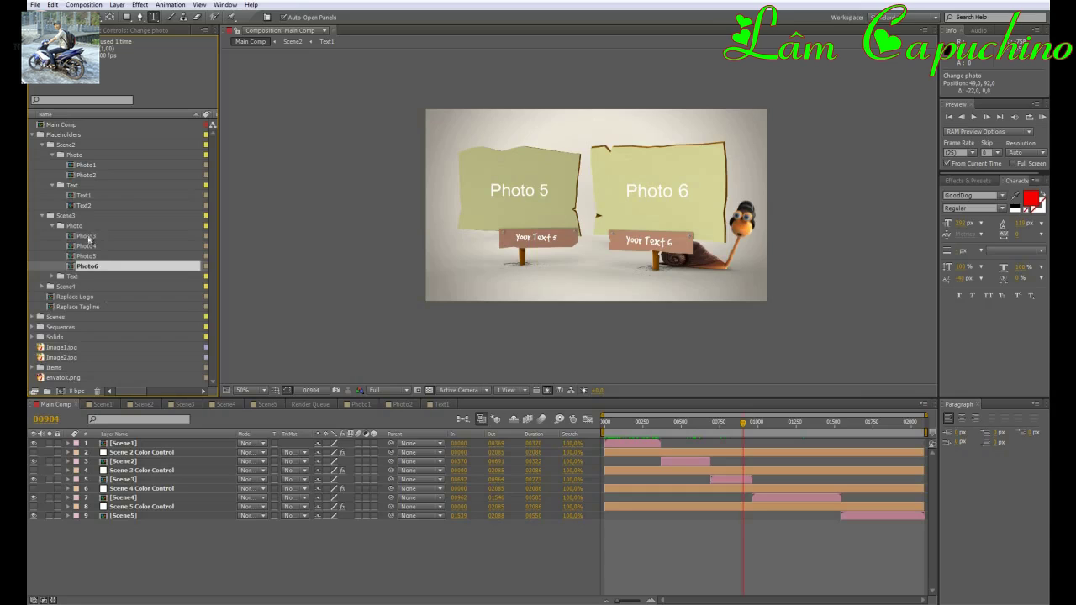
- Open Scene3's Photo3 composition and import Image3.jpg to Image6.jpg from the Tutorial folder as footage
left_click(88, 237)
double_click(88, 237)
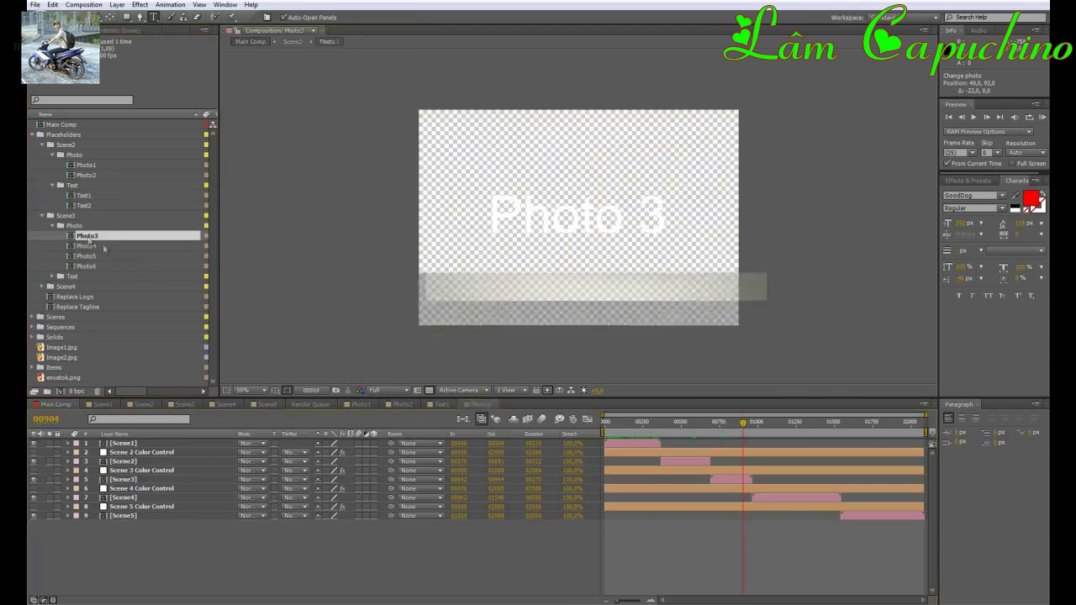
double_click(33, 379)
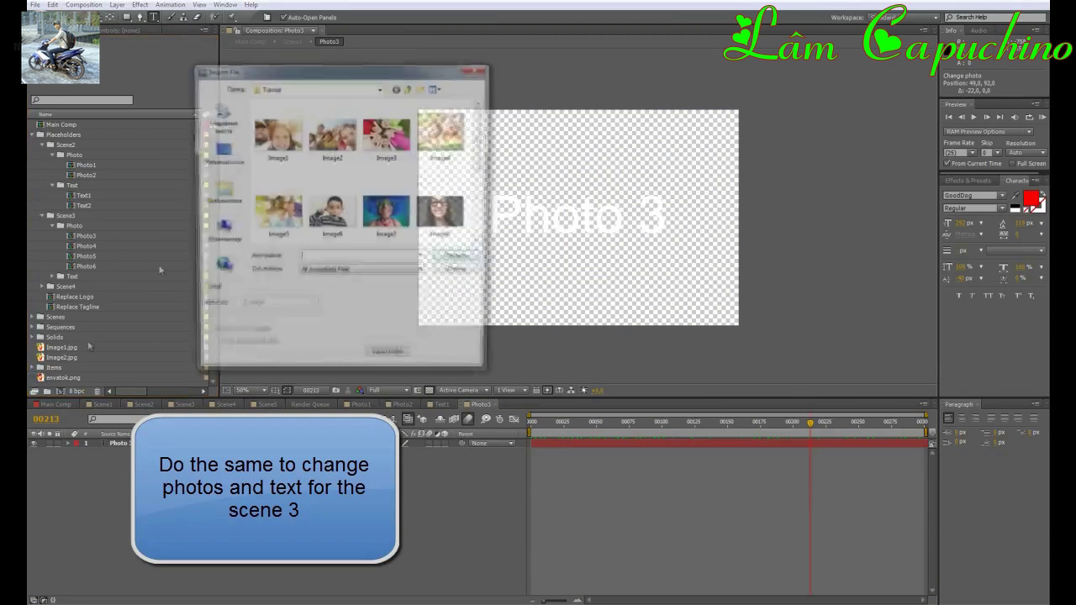
left_click(388, 133)
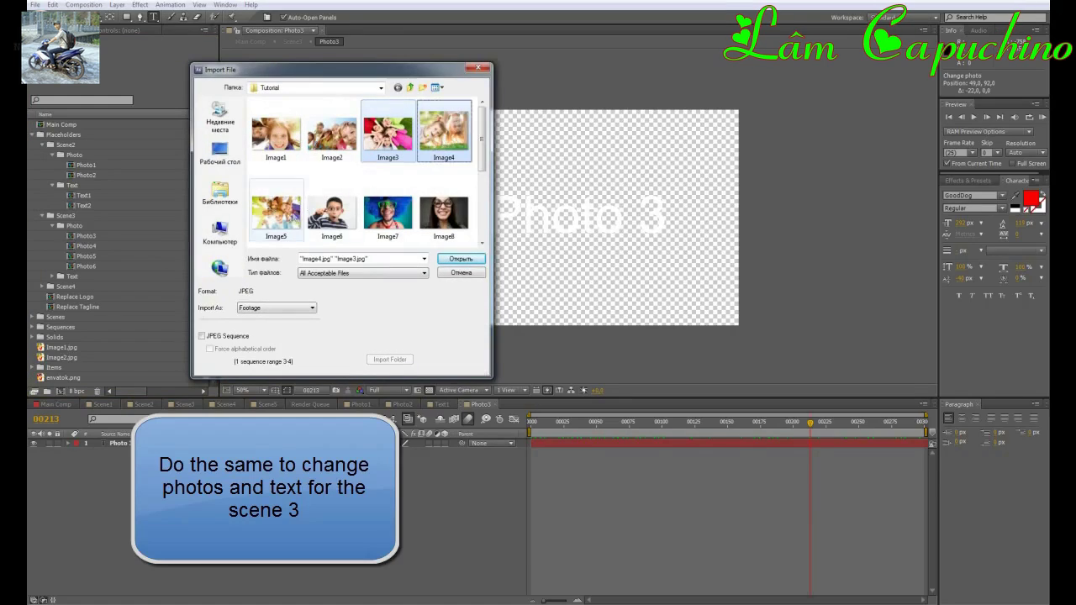
left_click(332, 212, "shift")
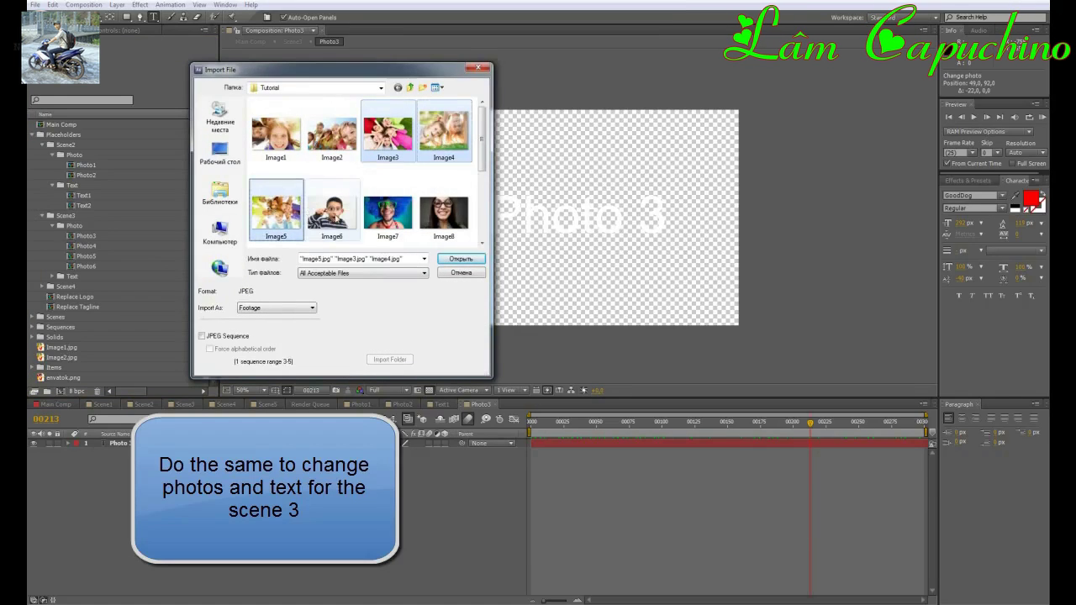
left_click(464, 261)
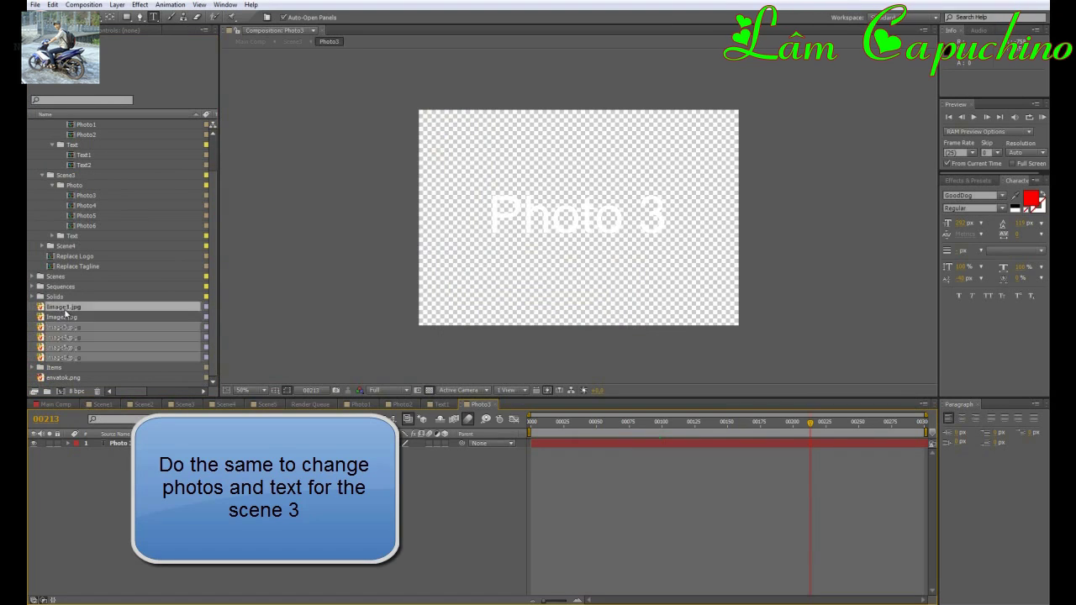
- Place Image3.jpg in the Photo3 composition, enlarge it to cover the frame and move it to about position 598, 406
left_click(63, 327)
left_click_drag(63, 327, 564, 214)
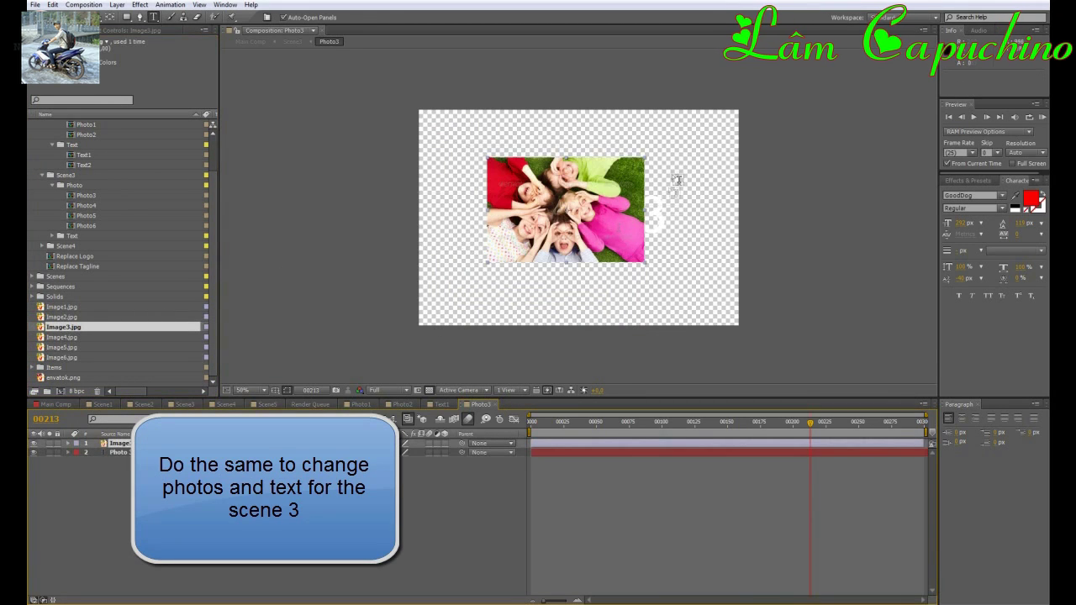
key("v")
left_click_drag(646, 158, 768, 104)
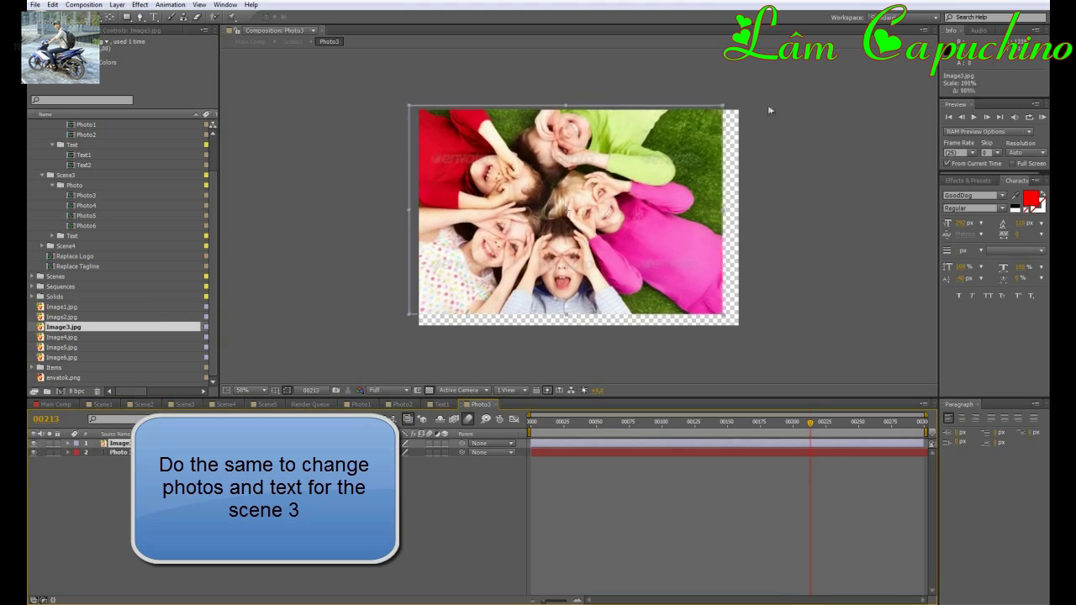
left_click_drag(644, 176, 668, 183)
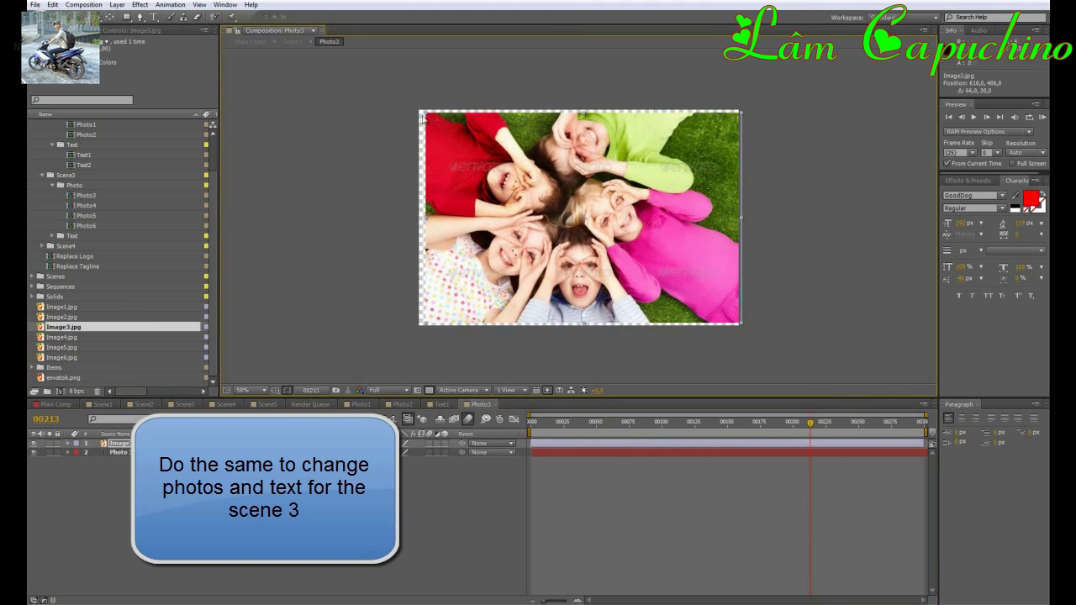
left_click_drag(425, 113, 417, 107)
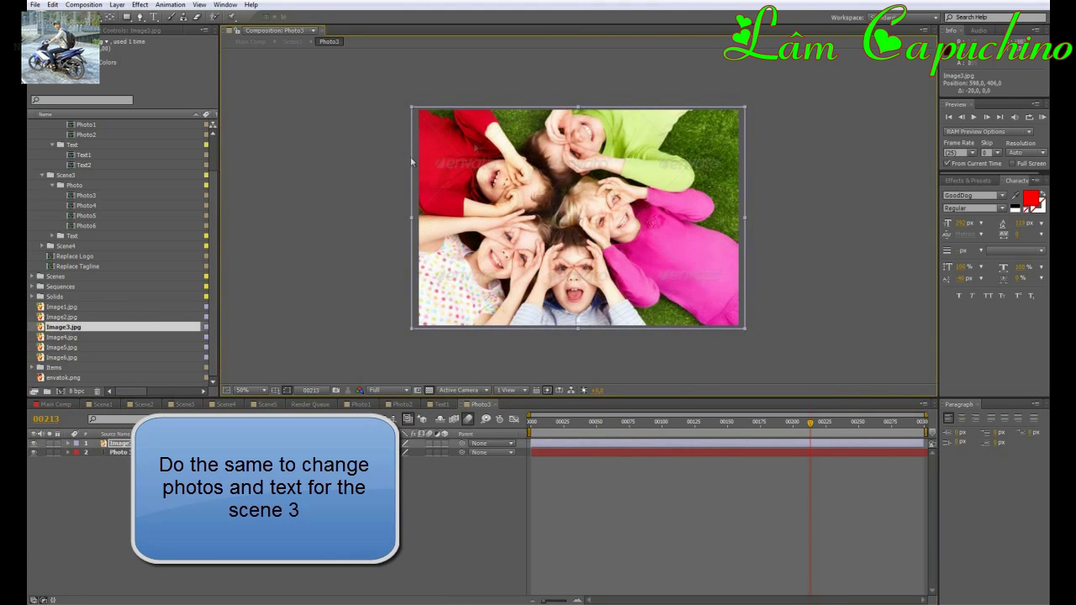
left_click(293, 185)
- Open the Photo4 composition, place Image4.jpg in it and scale the image to about 205% to fill the frame
left_click(86, 206)
double_click(87, 207)
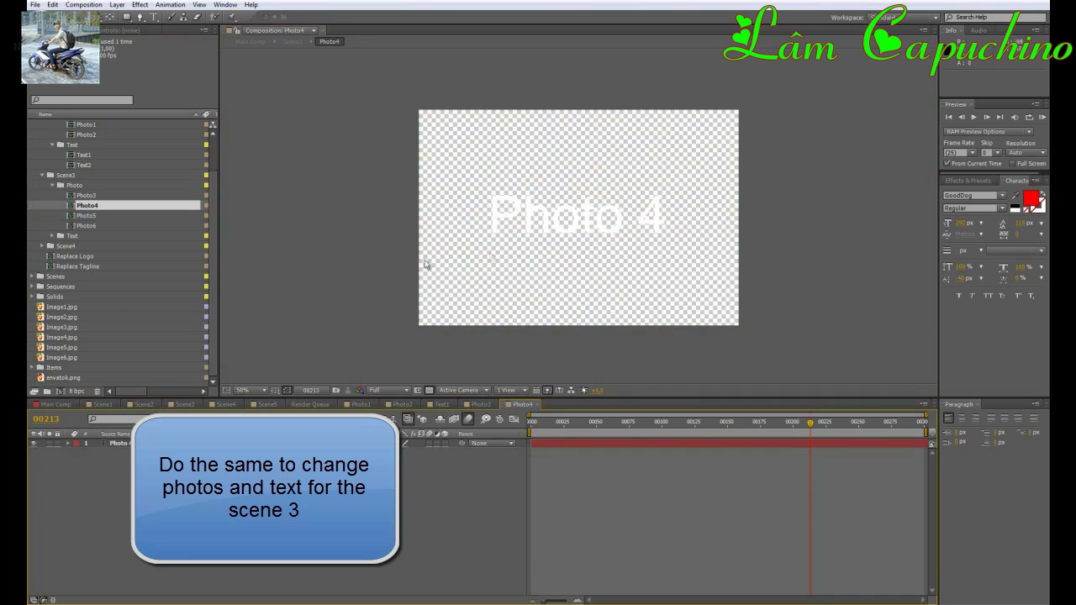
left_click_drag(60, 337, 776, 352)
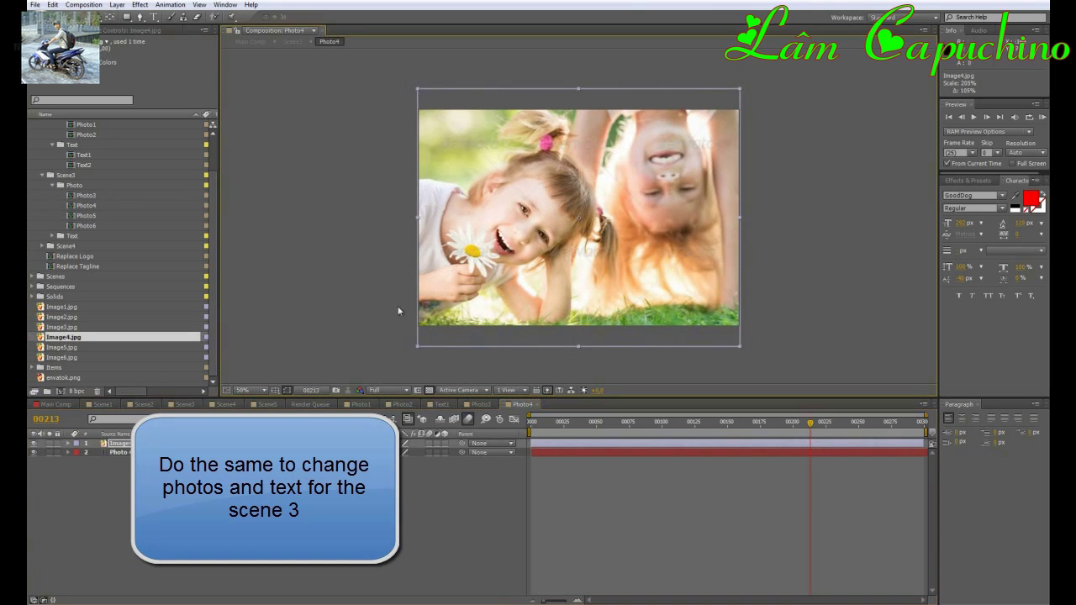
- Open the Photo5 composition, place Image5.jpg, enlarge it to fill the frame and move it to about position 588, 409
left_click(90, 217)
double_click(87, 216)
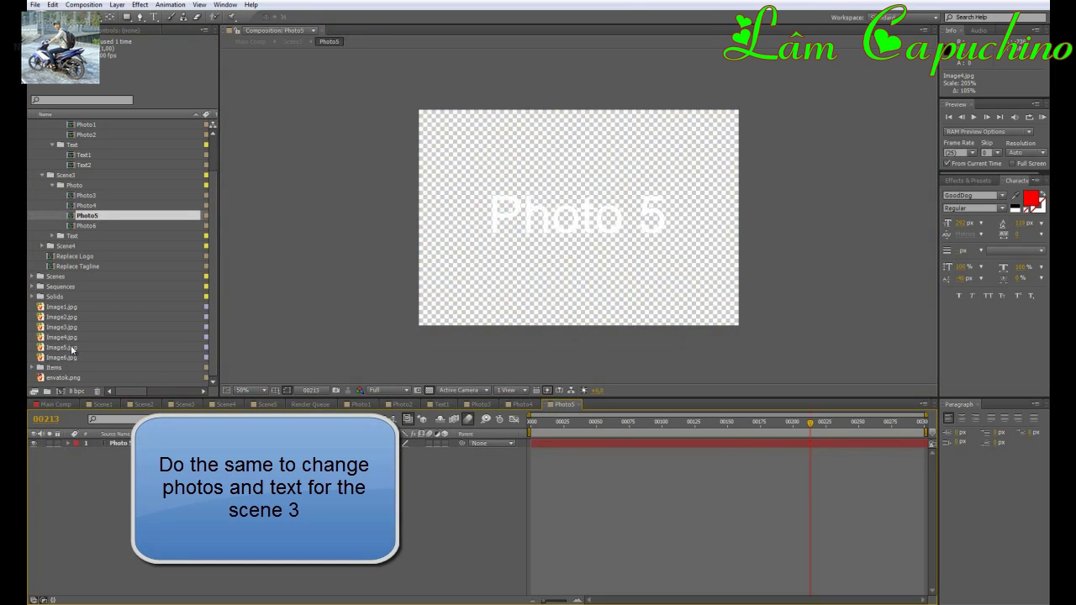
left_click_drag(69, 347, 761, 336)
left_click_drag(677, 279, 658, 265)
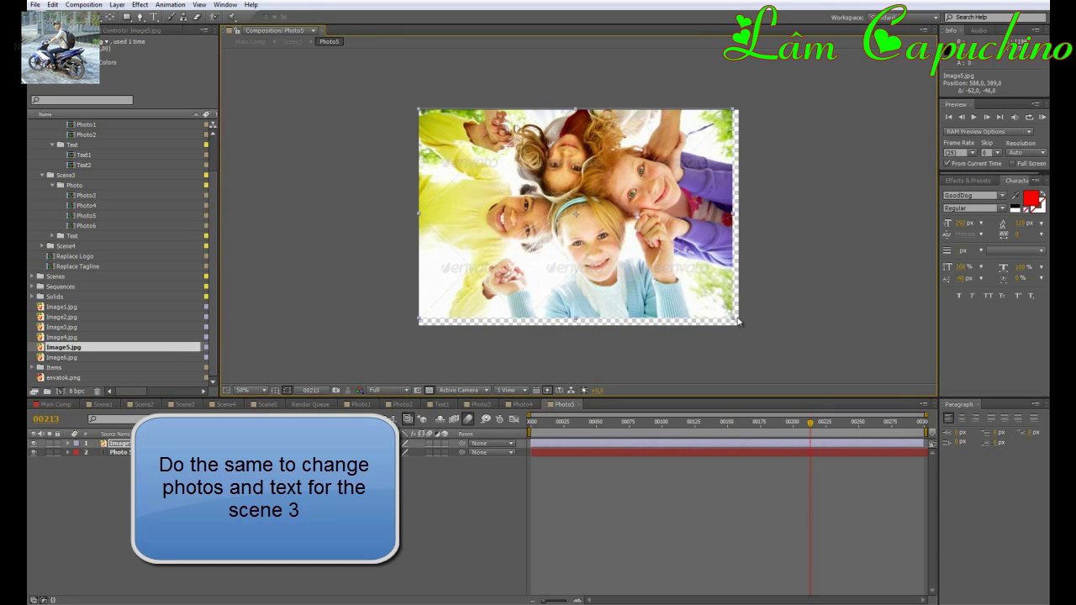
left_click_drag(735, 321, 740, 326)
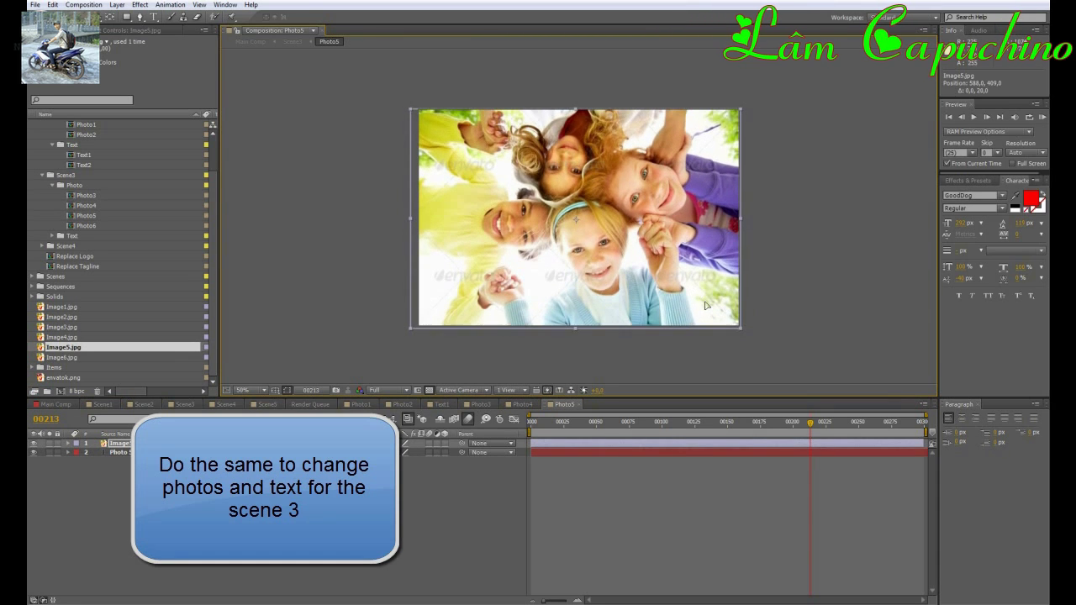
- Fill the Photo6 composition with Image6.jpg, enlarged and moved to about position 574, 408, and check it in Main Comp at frame 949
left_click(88, 226)
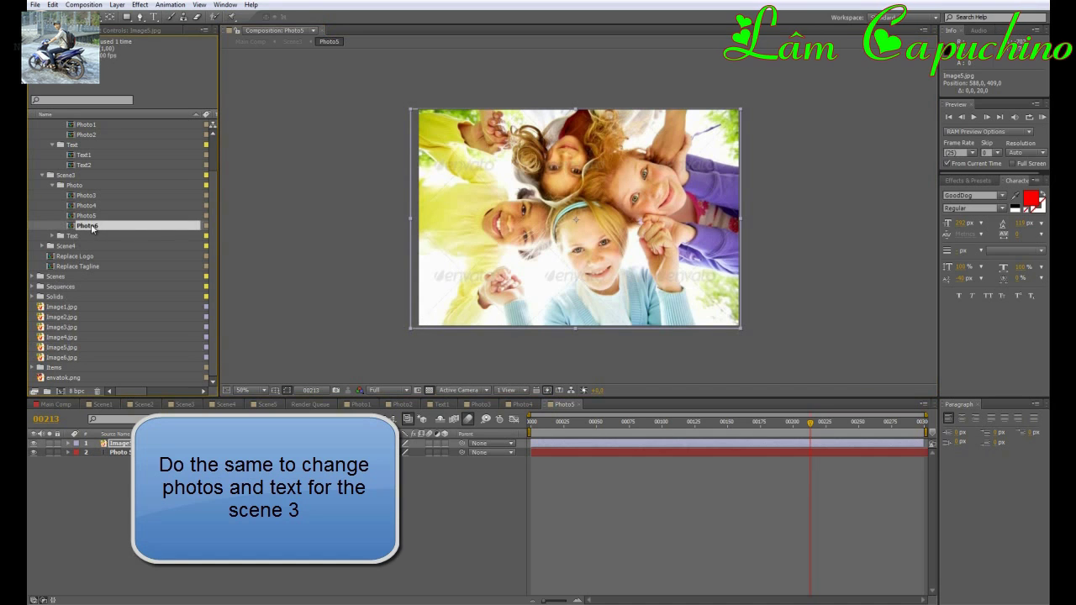
double_click(89, 227)
left_click_drag(70, 359, 544, 221)
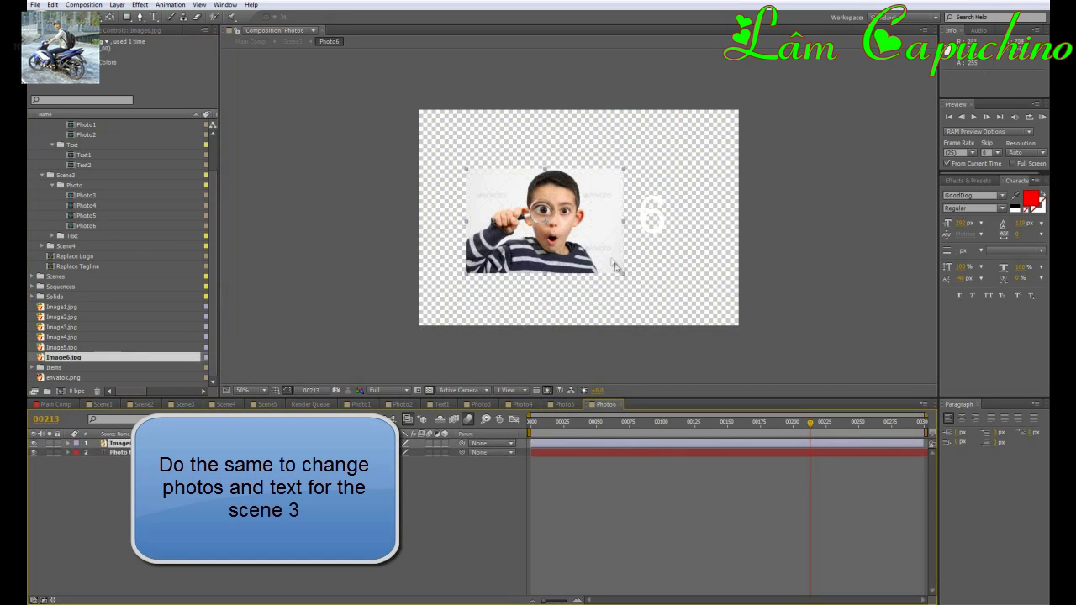
left_click_drag(625, 276, 652, 289)
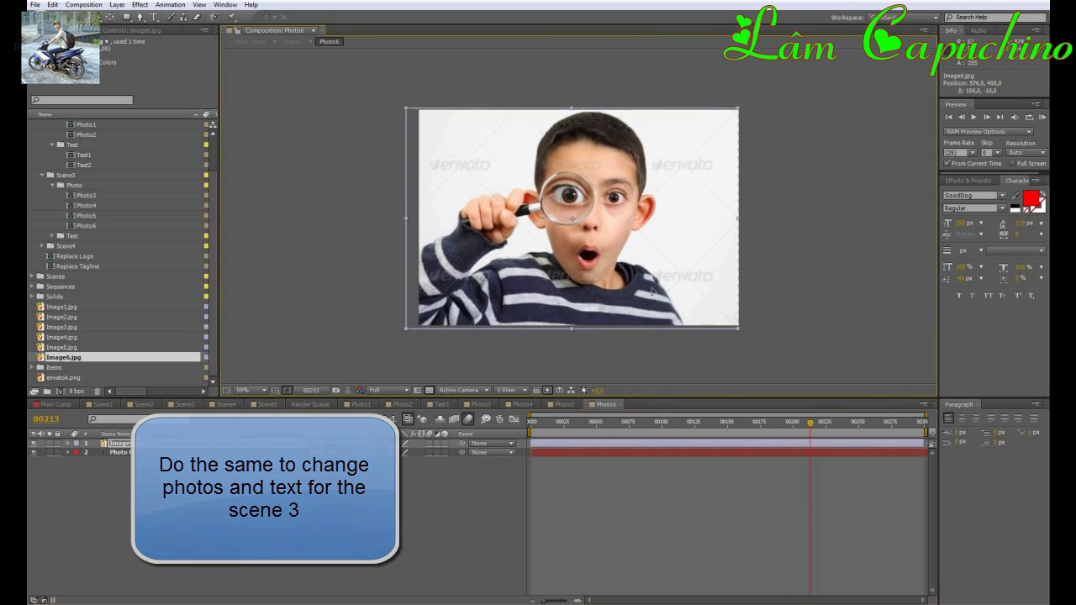
left_click(56, 404)
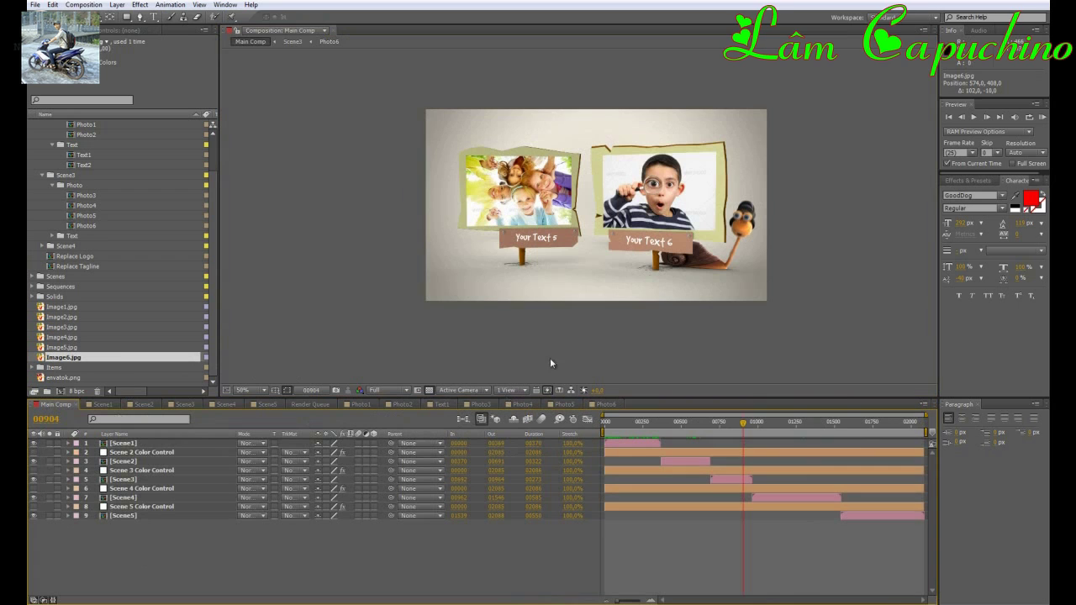
mouse_move(737, 425)
left_mouse_down()
mouse_move(723, 421)
mouse_move(749, 421)
left_mouse_up()
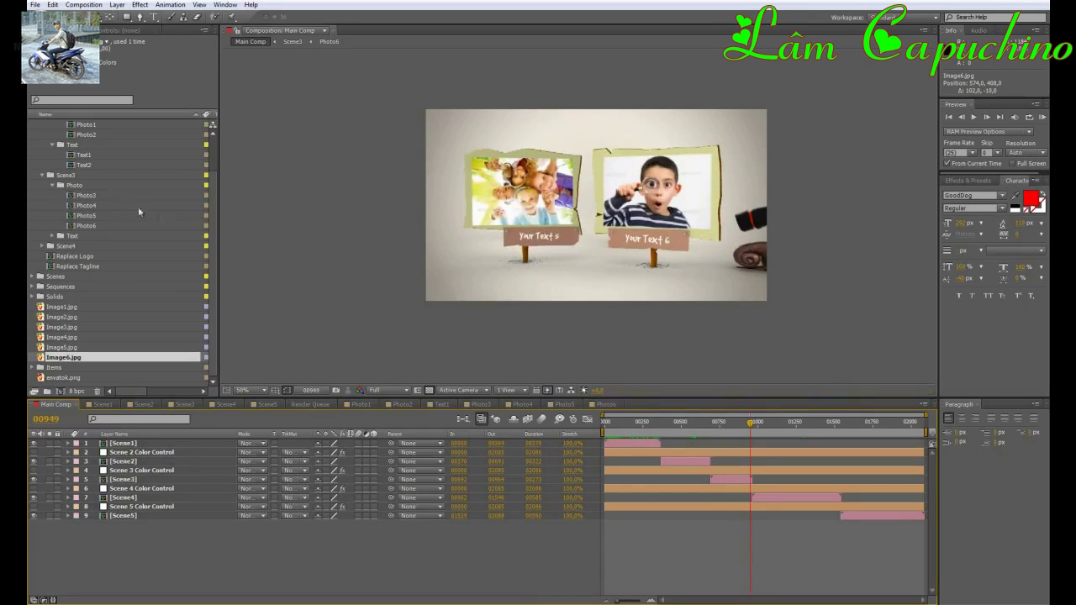
- Replace the placeholder text in Scene3's Text6 composition with "Change Text" and return to Main Comp
left_click(53, 236)
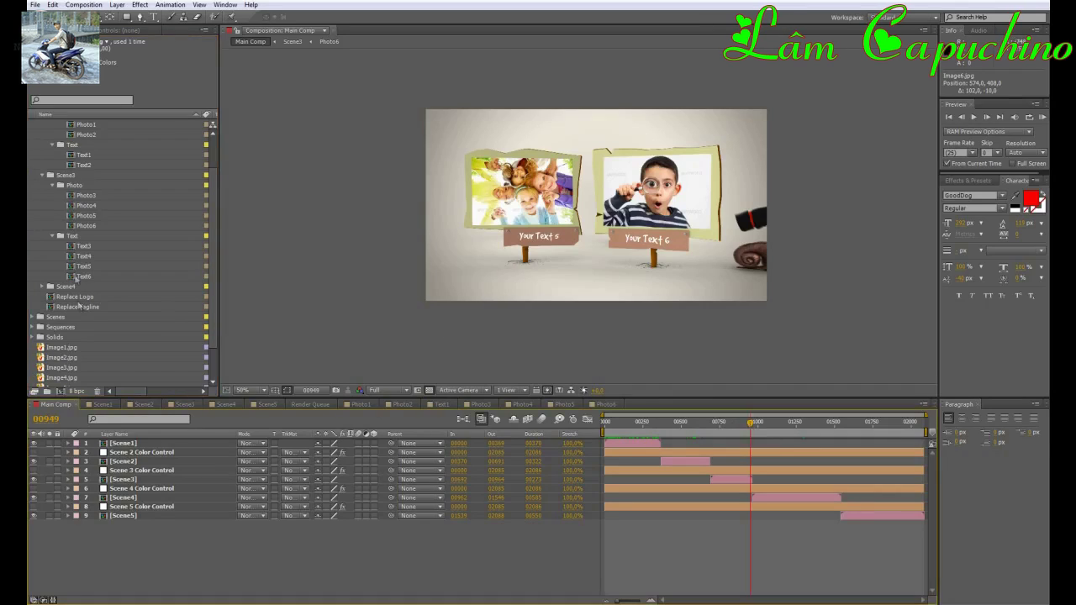
double_click(84, 277)
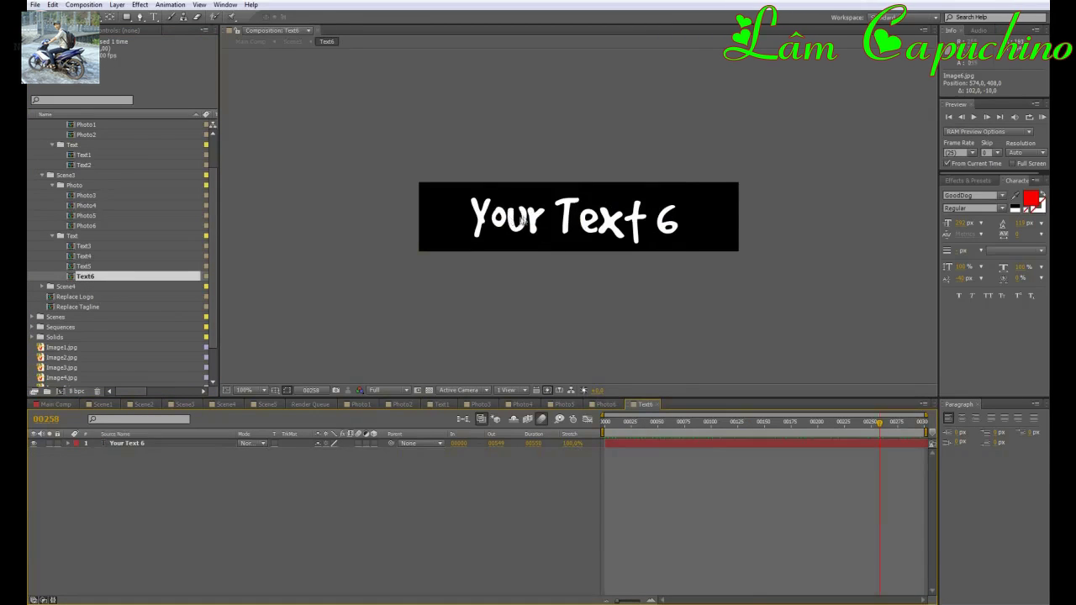
double_click(522, 217)
type("C")
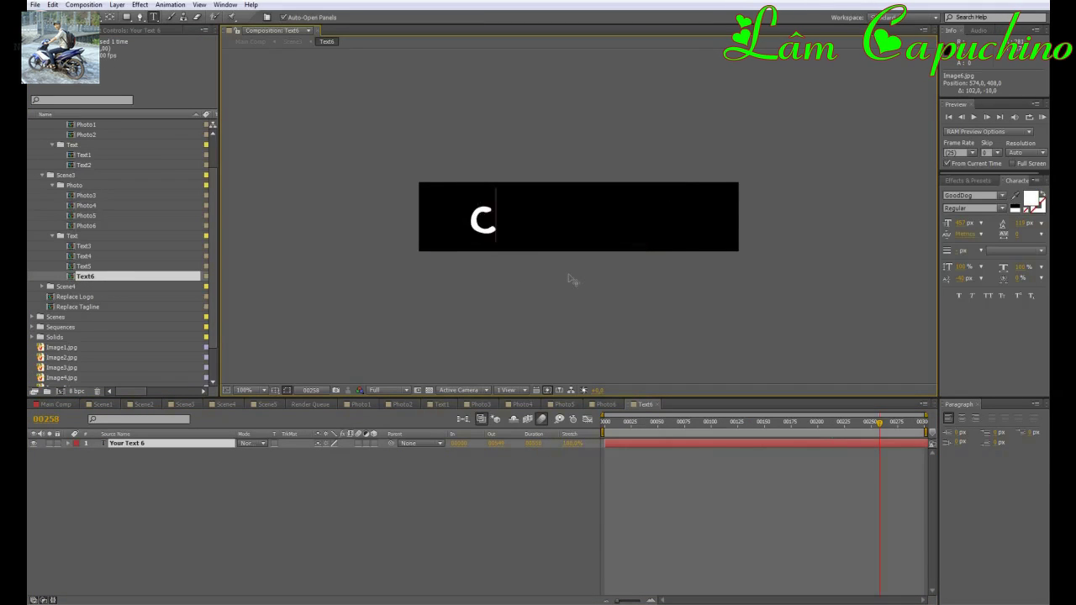
type("hange")
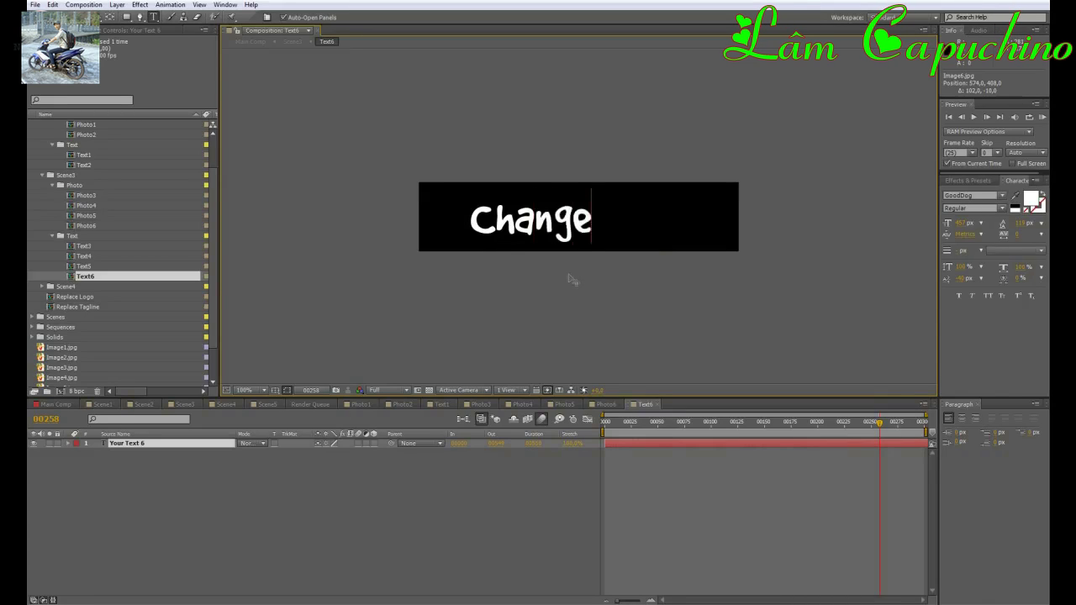
type(" Text")
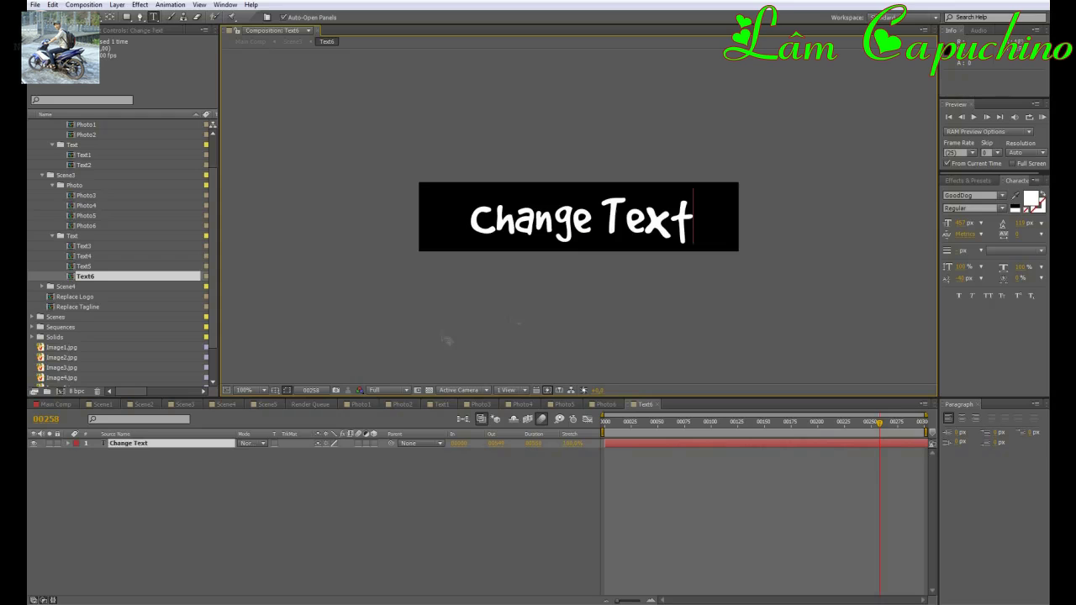
left_click(55, 404)
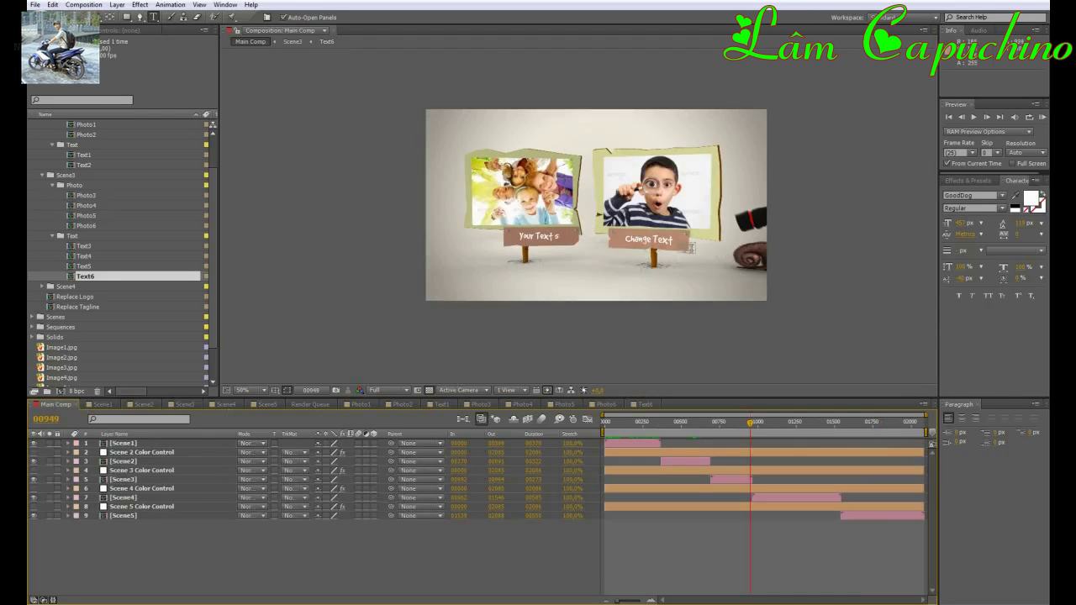
- Look over Scene3's text placeholders Text5 to Text3 and scrub Main Comp to frame 1325 in Scene4
left_click(88, 267)
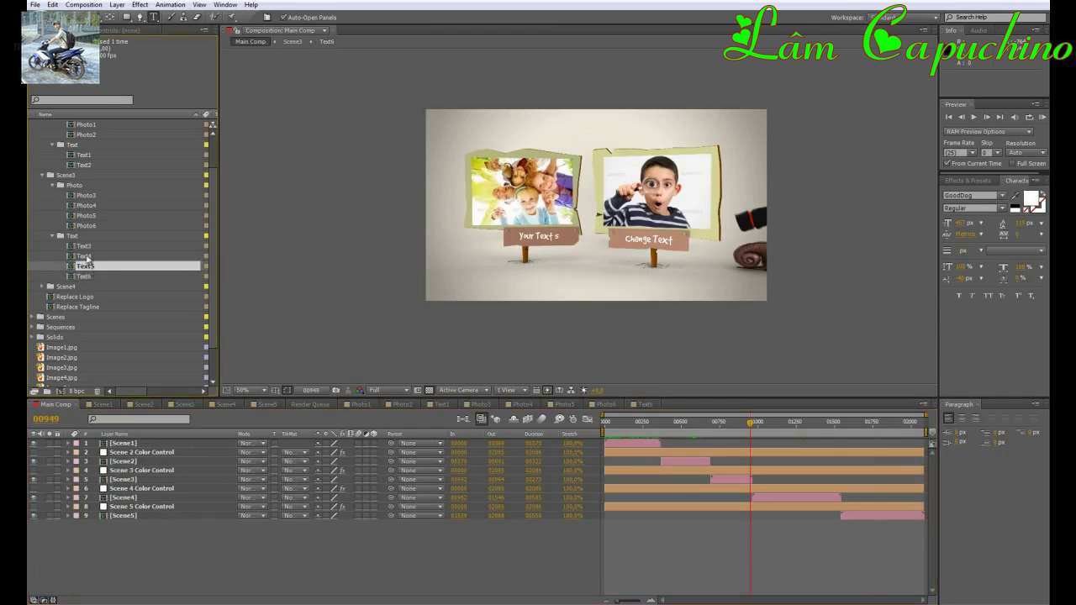
left_click(85, 257)
left_click(82, 247)
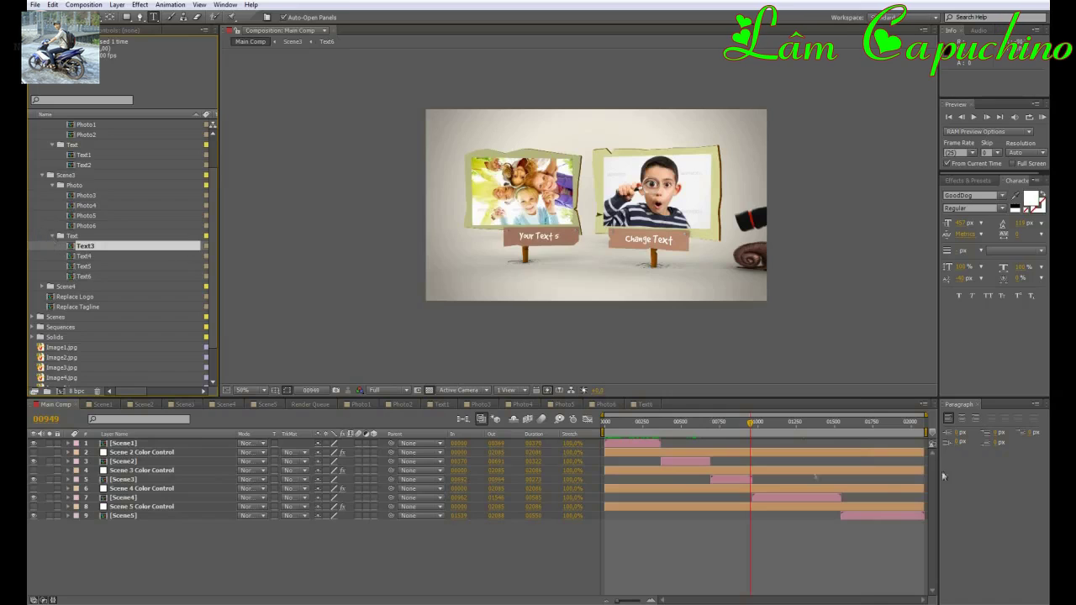
left_click_drag(759, 427, 792, 427)
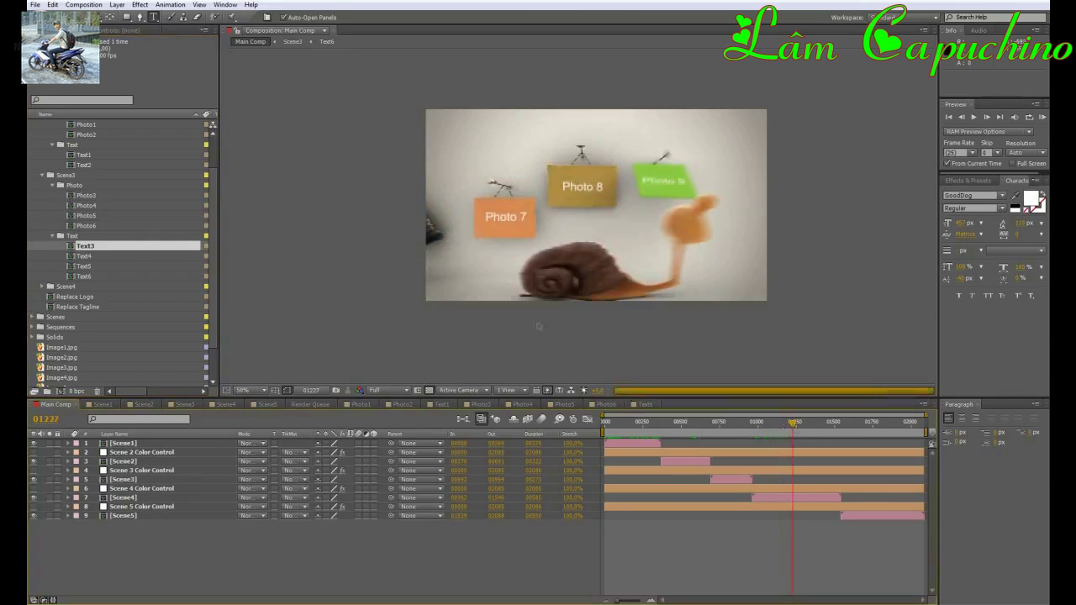
left_click(806, 427)
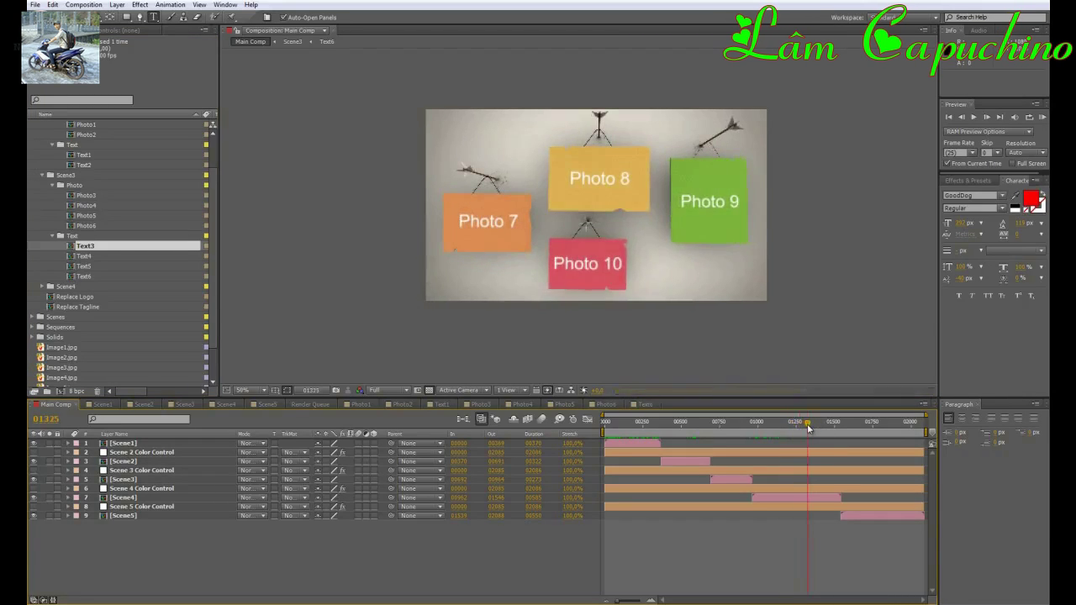
- Collapse the Scene3 and Scene2 placeholder folders and expand Scene4 to look over its photo compositions
left_click(43, 176)
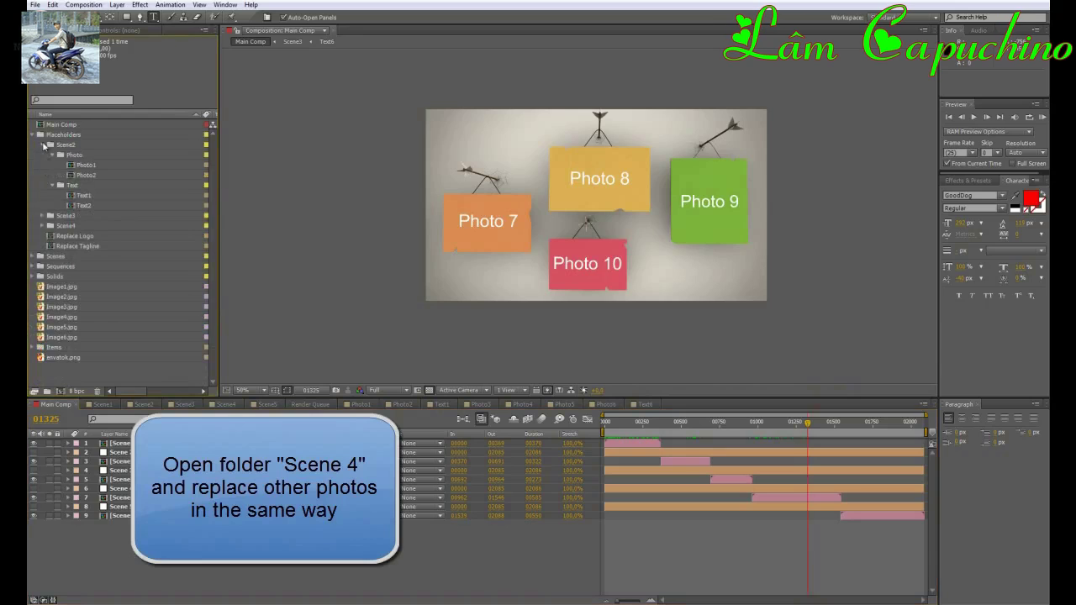
left_click(43, 144)
left_click(42, 166)
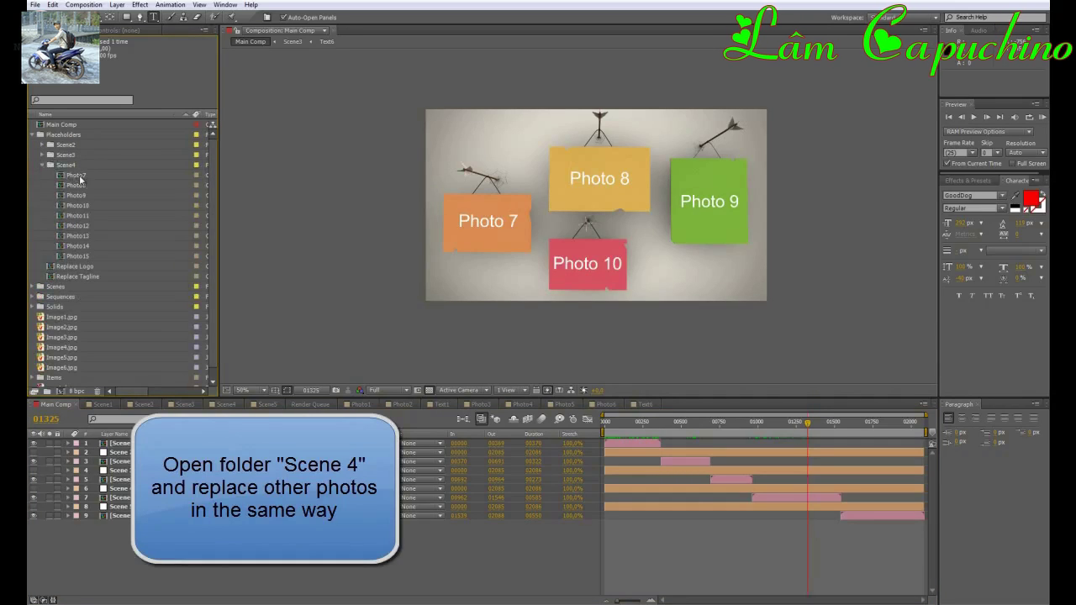
left_click(79, 175)
left_click(84, 205)
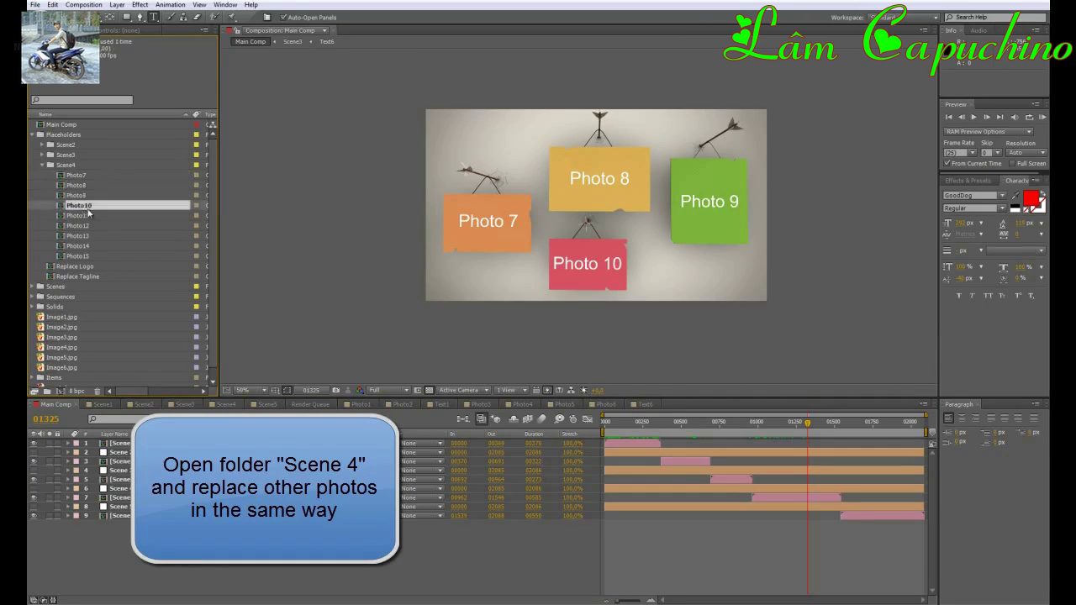
left_click(33, 340)
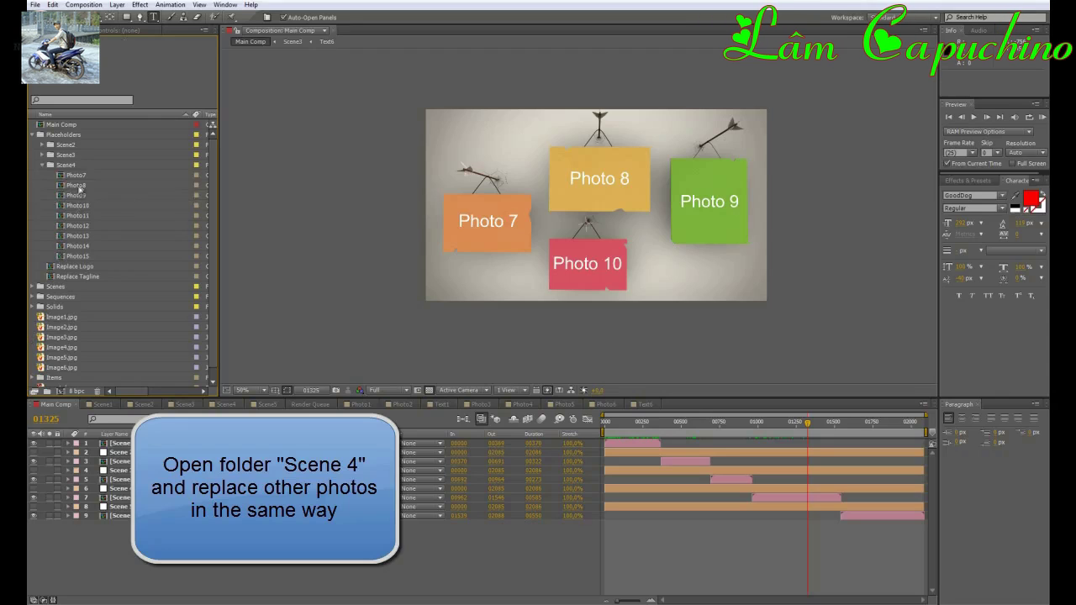
- Open the Photo7 composition and import Image7, Image8, Image9 and Image10 from the Tutorial folder as footage
double_click(77, 174)
double_click(32, 339)
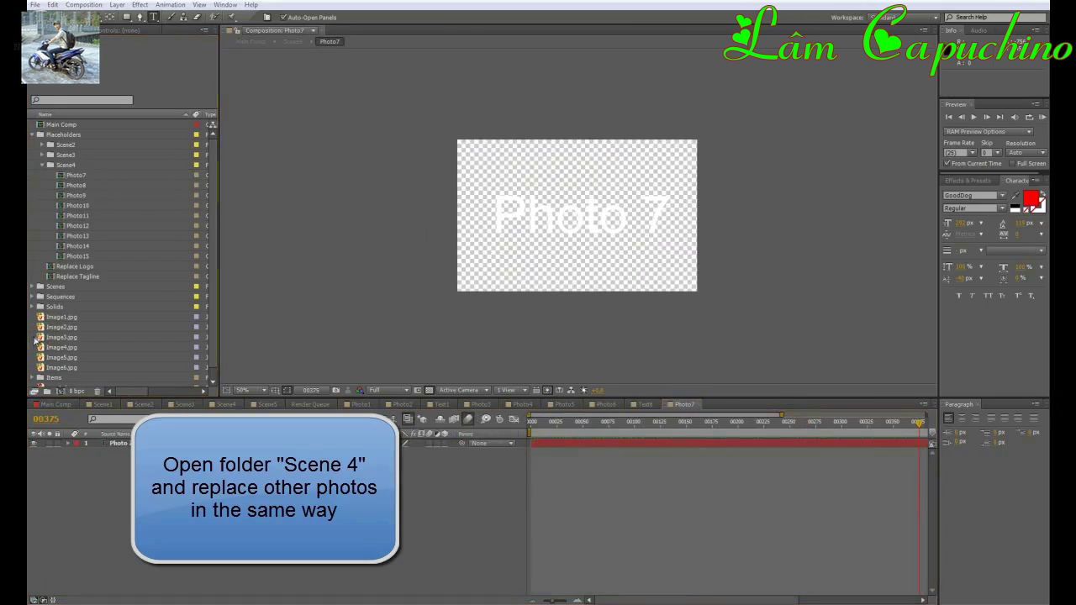
left_click(387, 212)
left_click(443, 217, "ctrl")
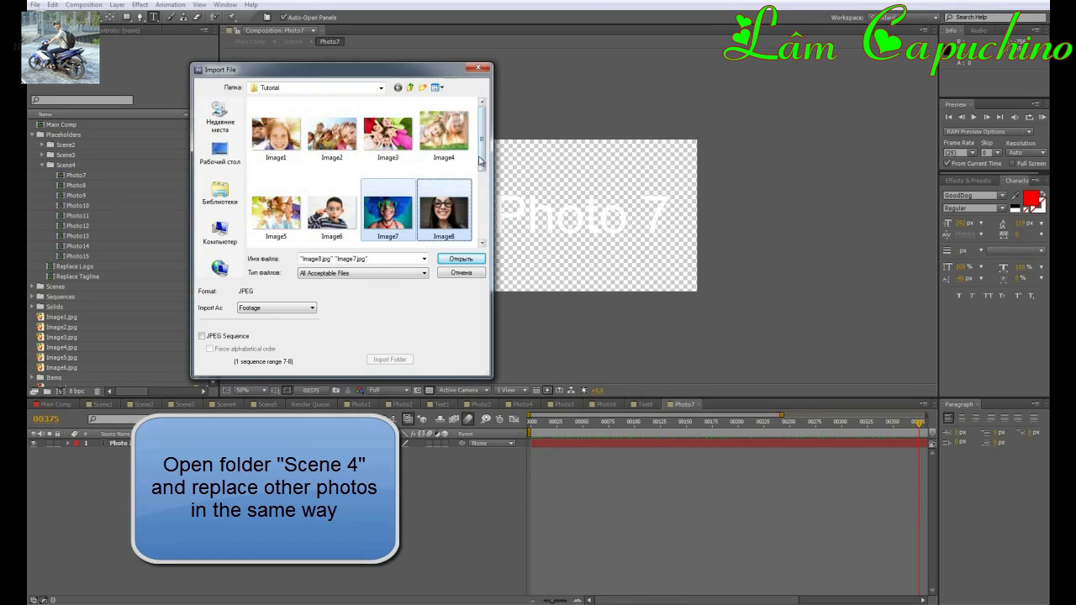
scroll(345, 201, "down", 1)
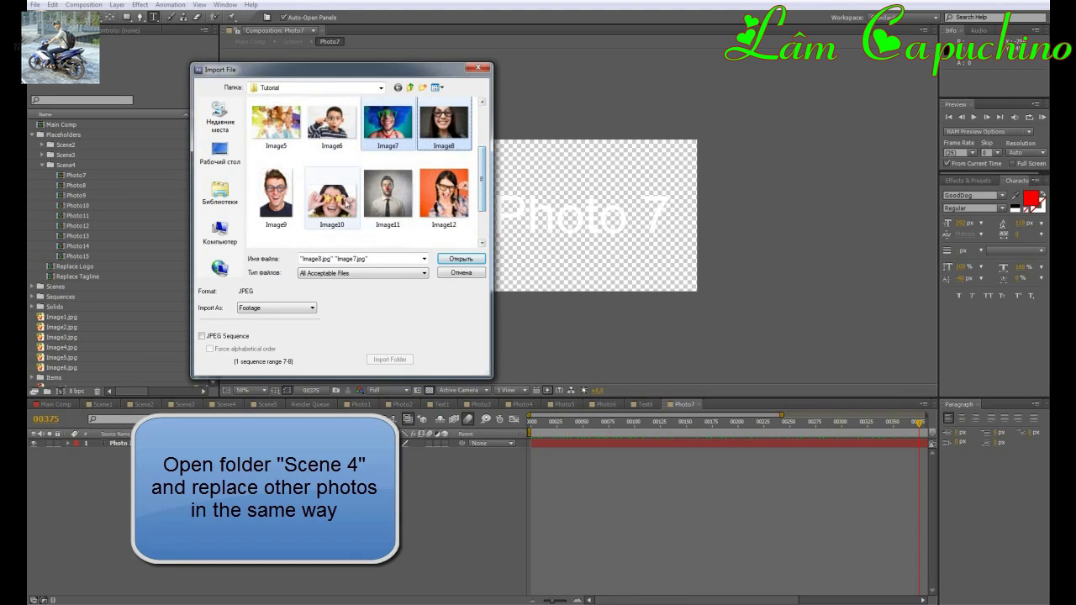
left_click(277, 195, "ctrl")
left_click(332, 197, "ctrl")
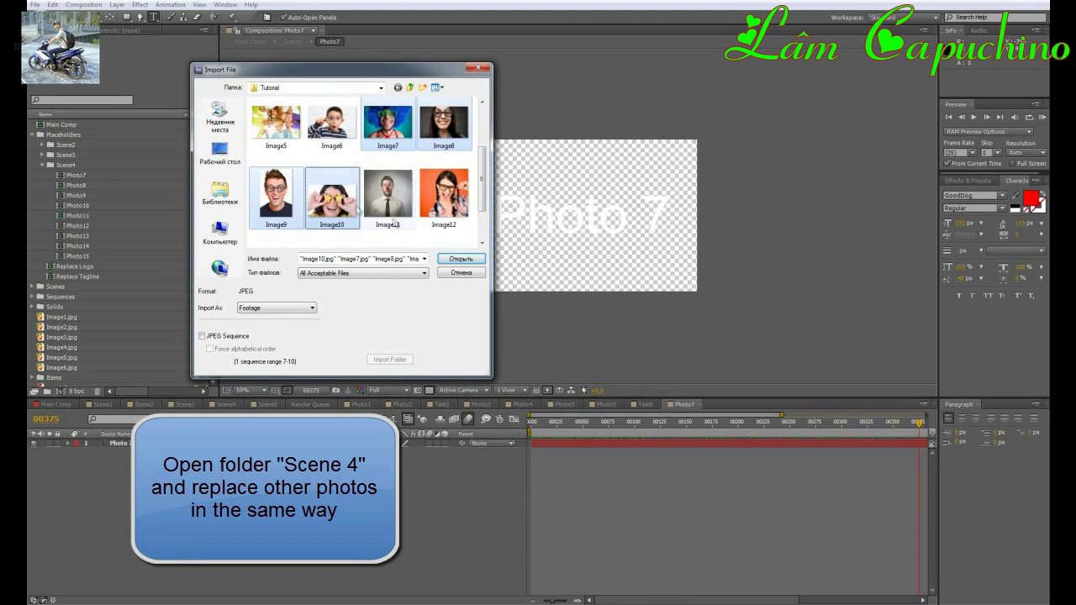
left_click(461, 259)
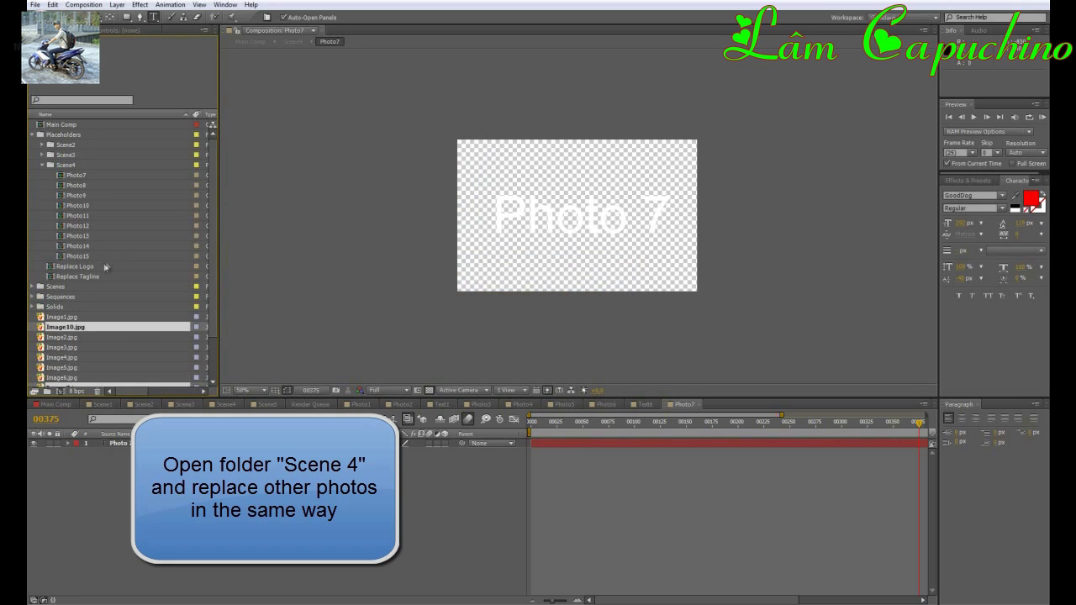
- Place Image7.jpg in the Photo7 composition so that it covers the whole frame
scroll(100, 276, "down", 2)
scroll(100, 276, "down", 1)
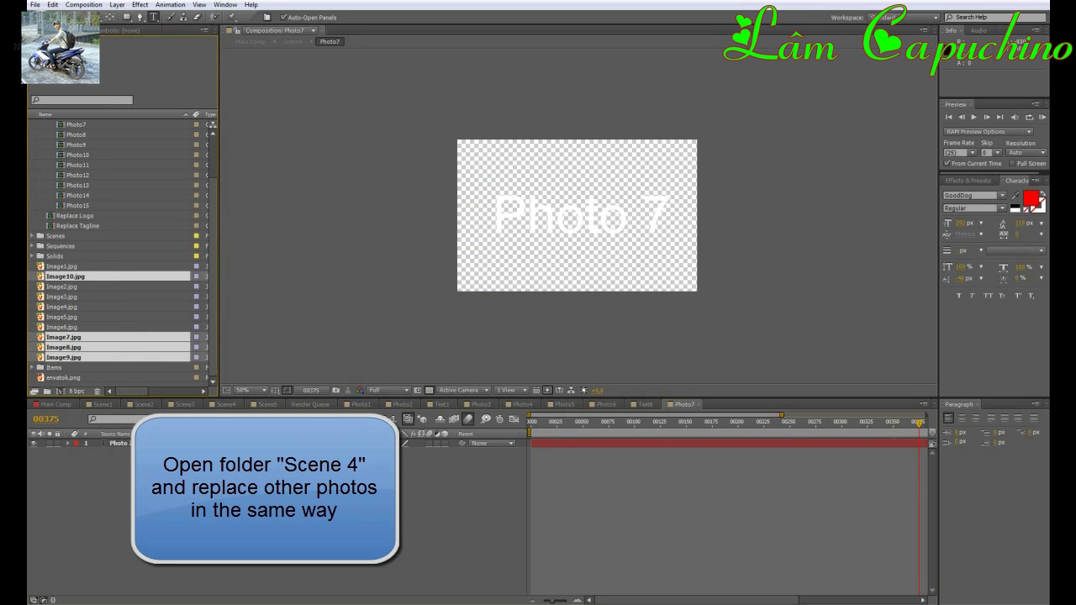
left_click(69, 337)
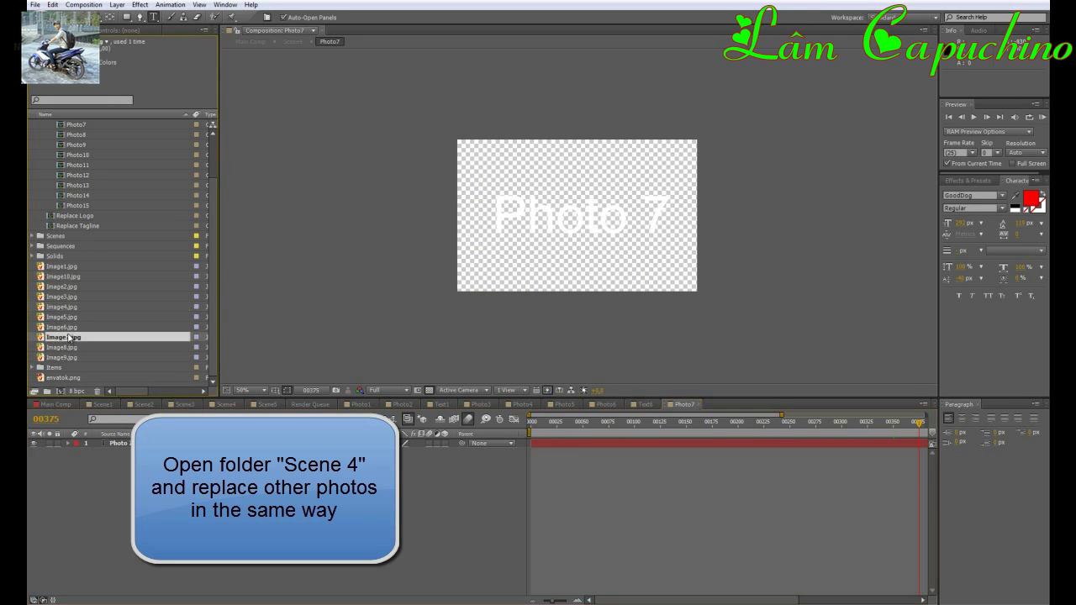
left_click_drag(69, 337, 706, 301)
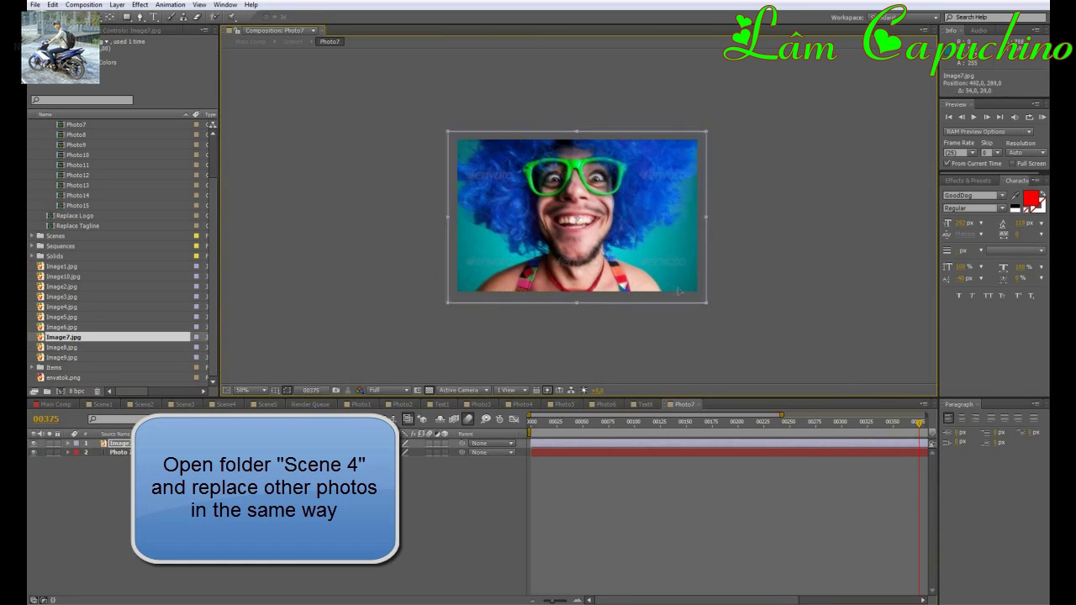
left_click(298, 359)
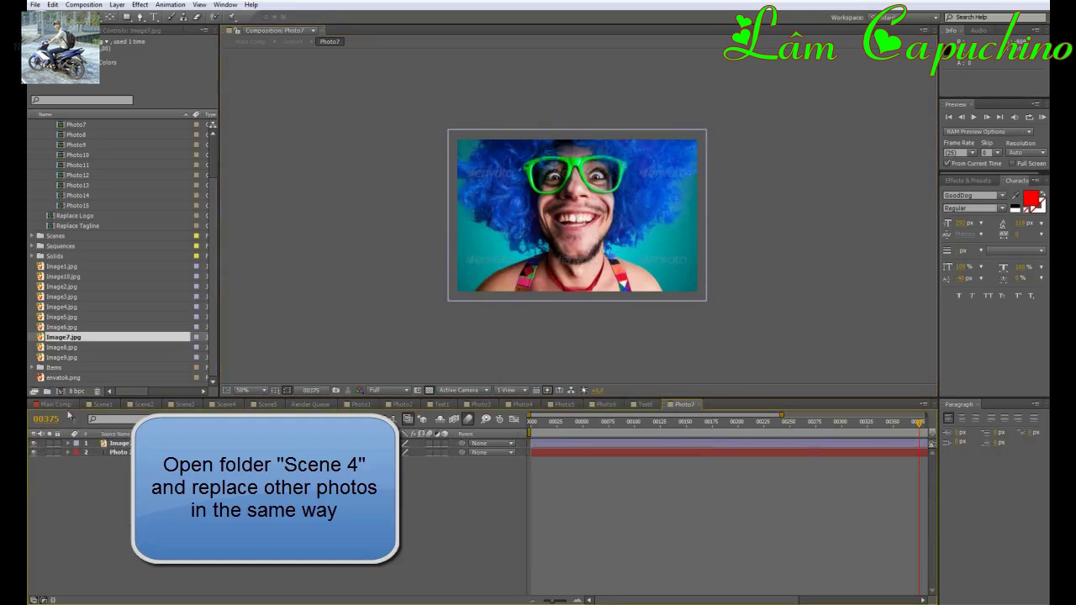
- Fill Scene4's Photo8 composition with Image8.jpg, sized to cover the frame and moved to about position 514, 324
scroll(84, 217, "up", 1)
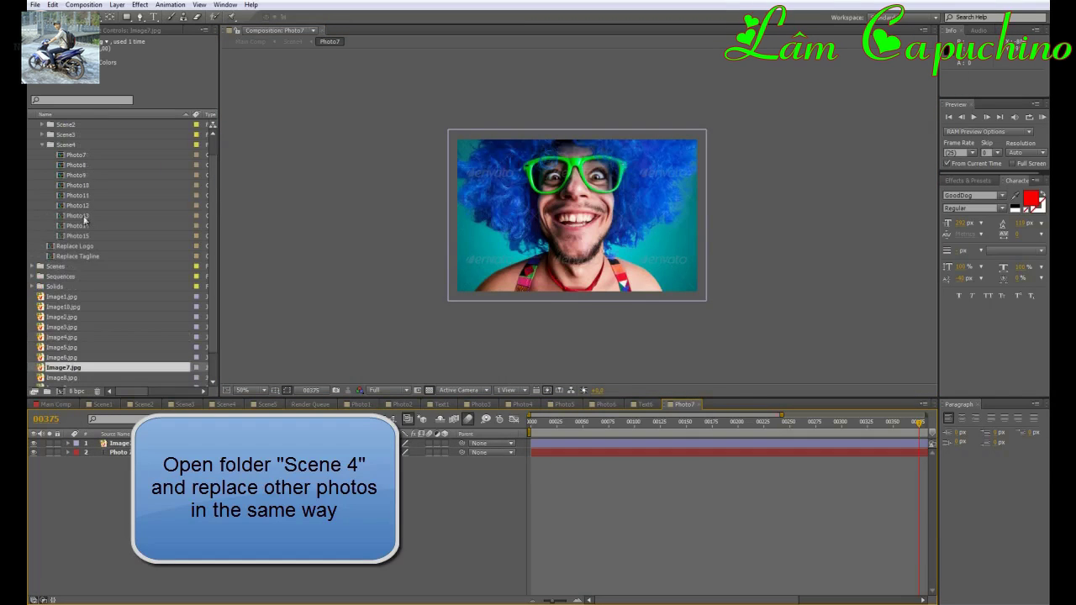
double_click(76, 165)
left_click_drag(63, 378, 562, 204)
left_click_drag(647, 250, 670, 296)
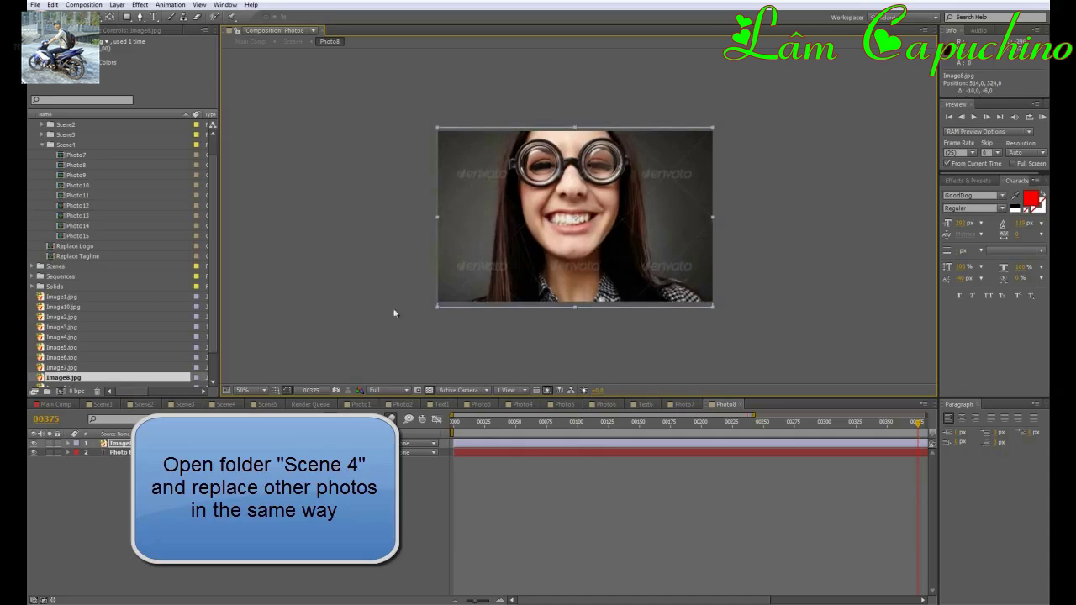
- Fill the Photo9 composition with Image9.jpg, enlarged to about 137% and centred to cover the whole frame
scroll(85, 318, "down", 2)
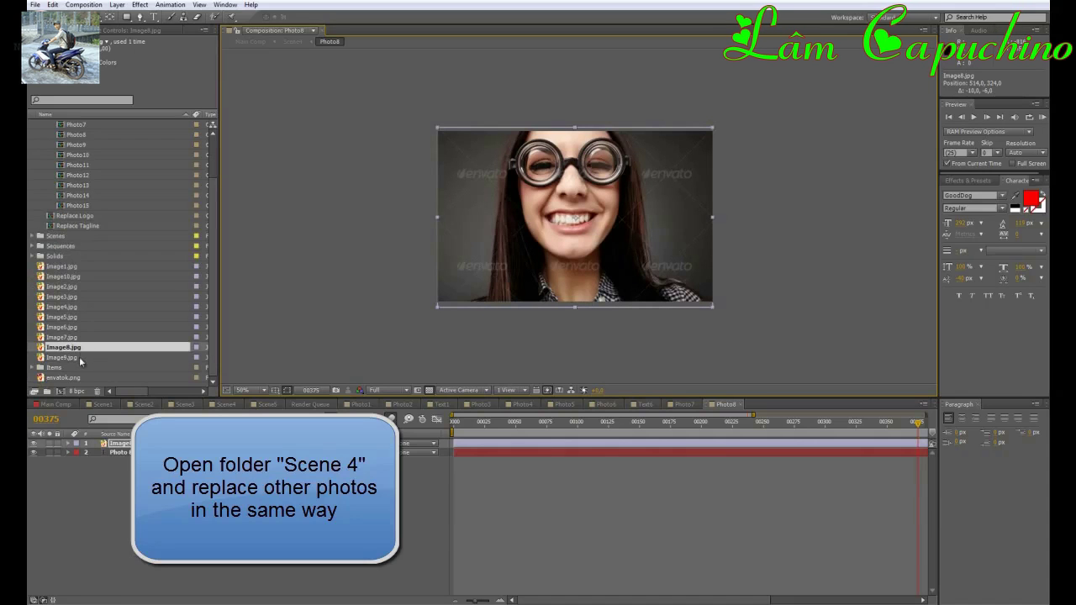
double_click(76, 144)
left_click_drag(69, 358, 553, 218)
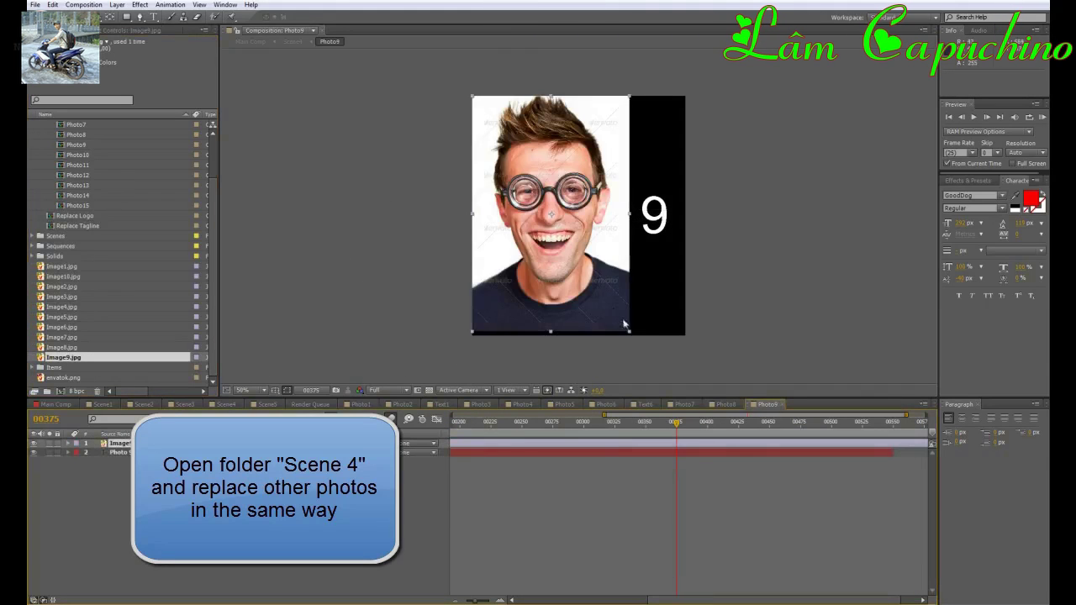
mouse_move(628, 331)
left_mouse_down()
mouse_move(664, 383)
mouse_move(635, 348)
mouse_move(642, 340)
left_mouse_up()
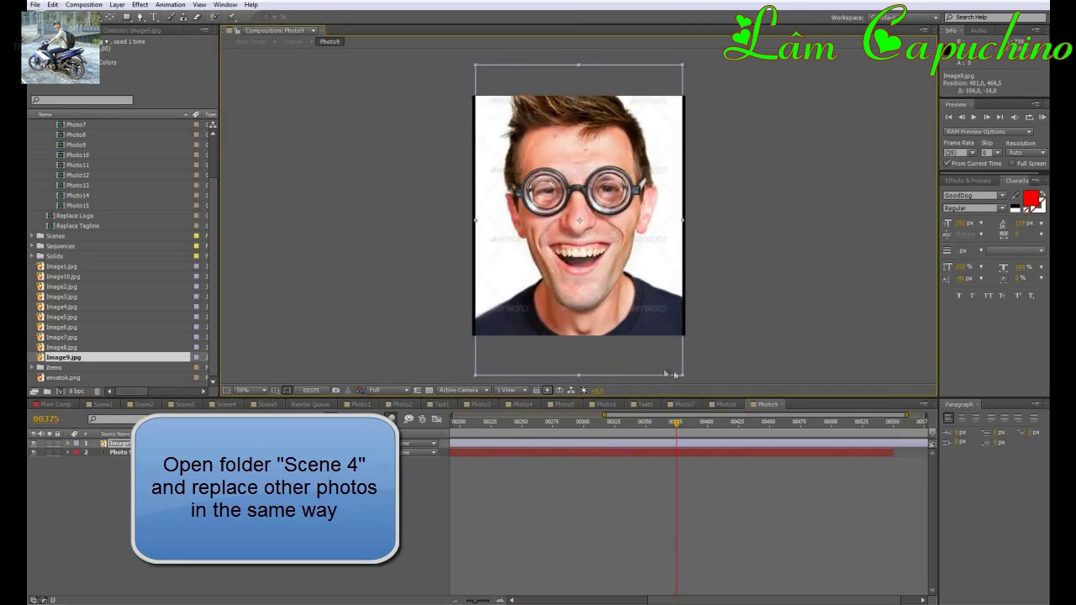
left_click_drag(682, 378, 687, 380)
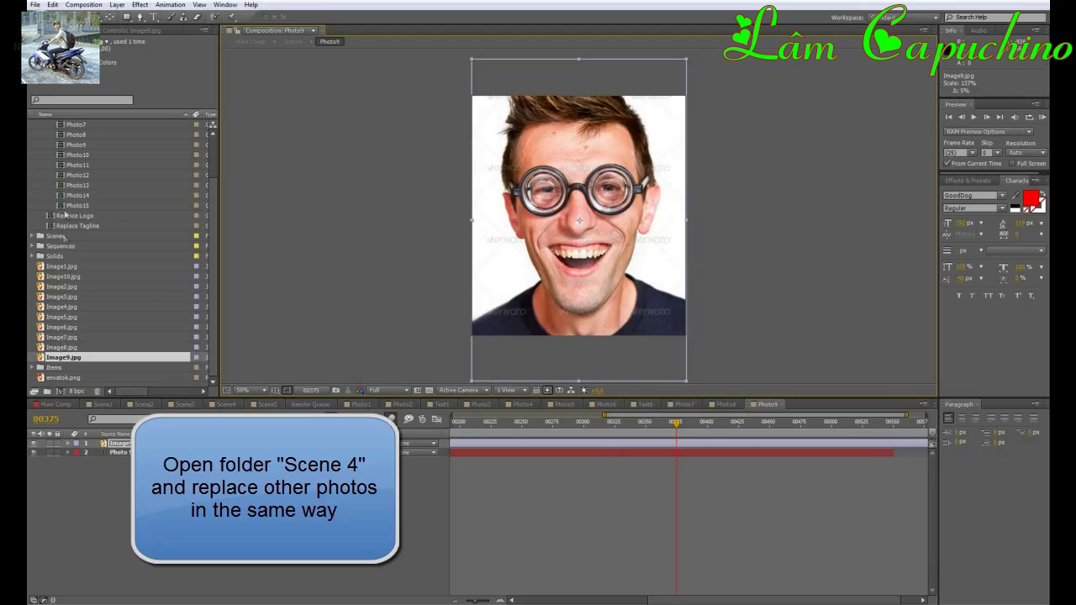
- Fill the Photo10 composition with Image10.jpg, positioned and resized so that it just covers the frame
double_click(84, 156)
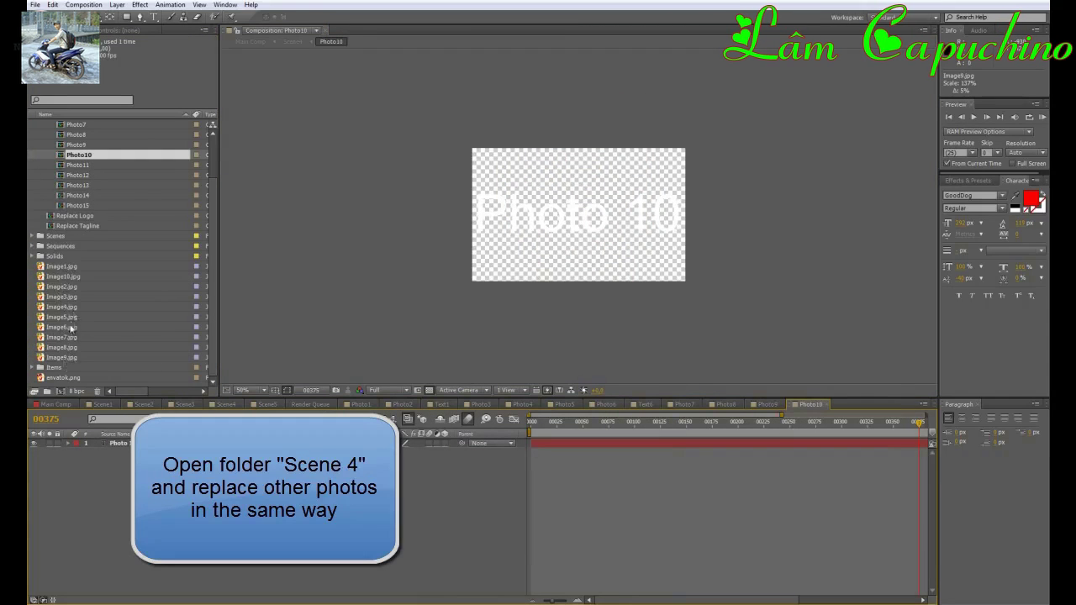
left_click_drag(71, 280, 695, 286)
left_click_drag(581, 211, 577, 214)
left_click_drag(690, 290, 660, 282)
left_click(323, 516)
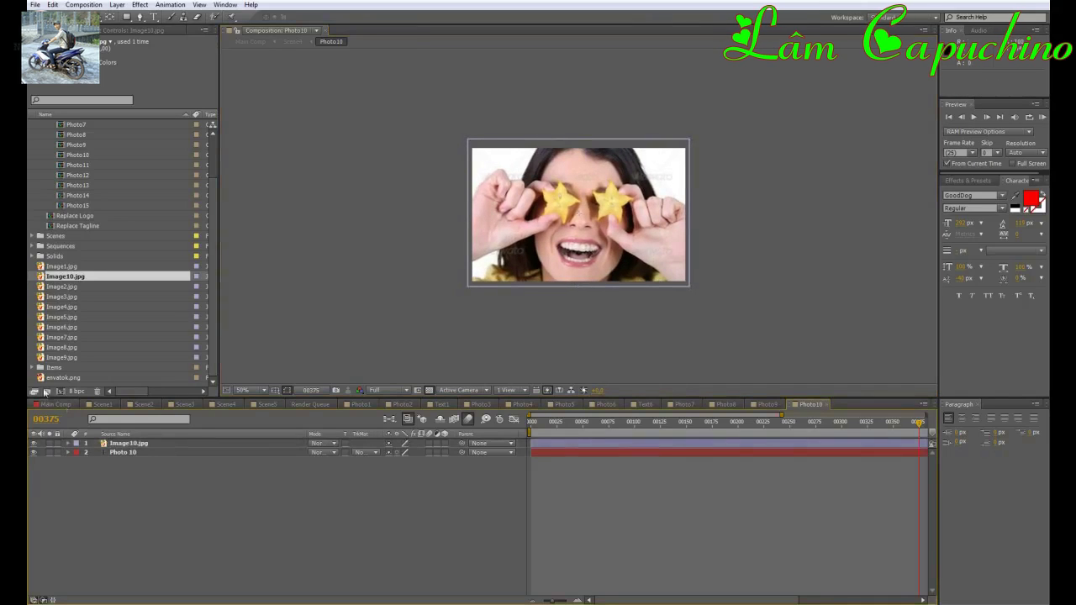
- Check the replaced photos in Main Comp, scrub to frame 1457 and look over the Photo11 to Photo15 placeholder compositions
left_click(56, 404)
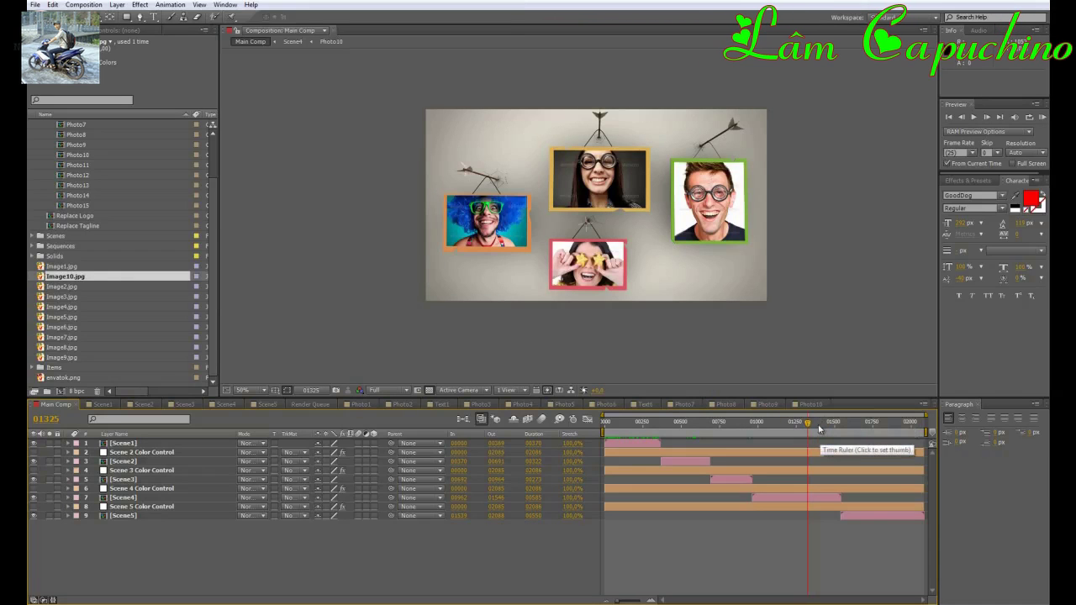
mouse_move(820, 426)
left_mouse_down()
mouse_move(842, 424)
mouse_move(827, 423)
left_mouse_up()
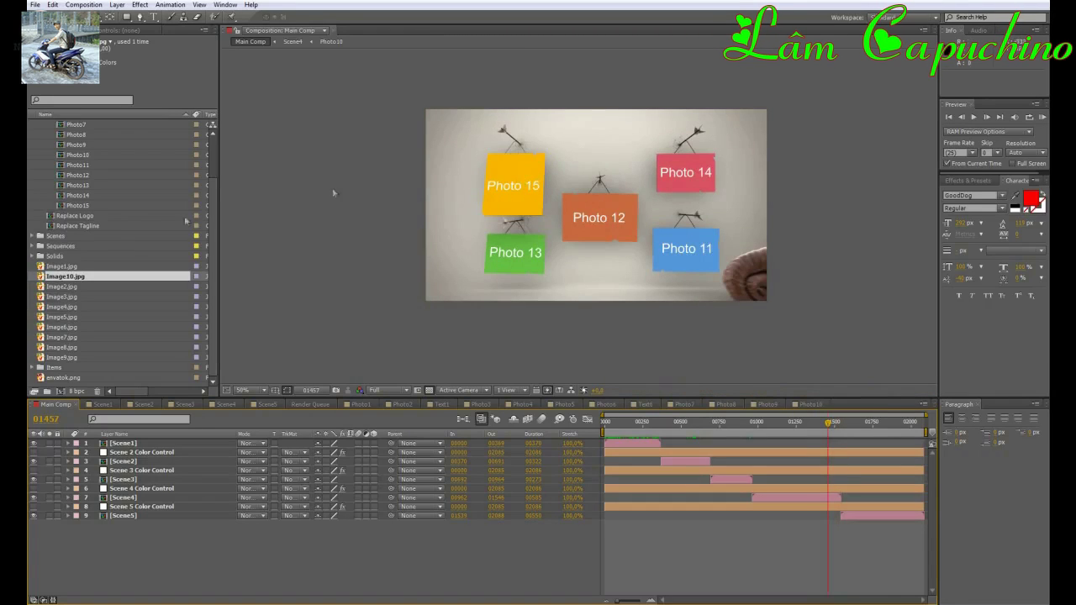
scroll(125, 241, "up", 2)
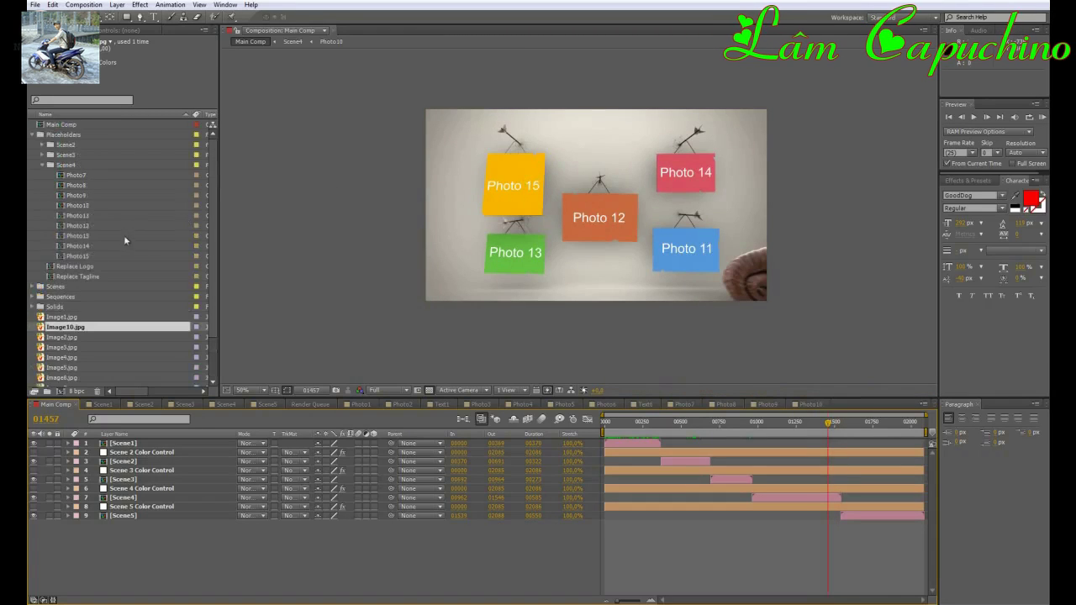
left_click(78, 217)
left_click(78, 227)
left_click(79, 237)
left_click(79, 247)
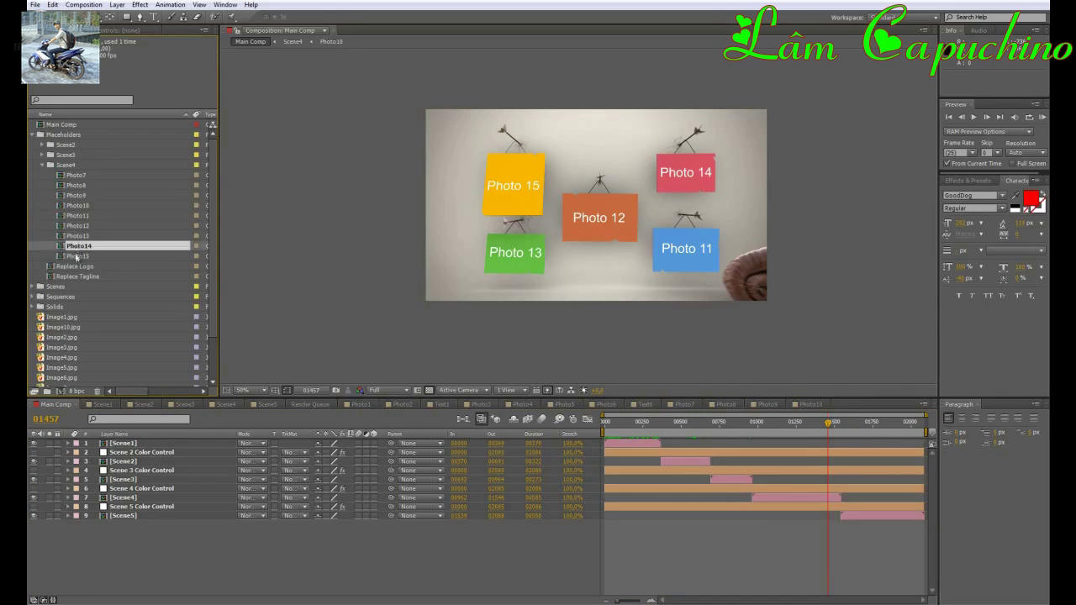
left_click(79, 256)
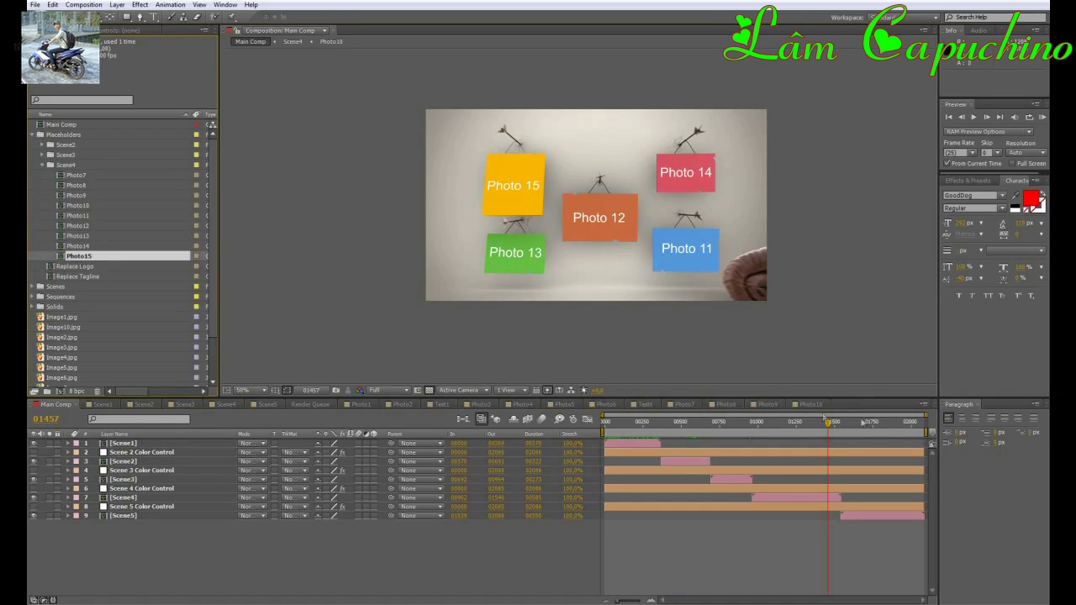
- Scrub Main Comp to the logo scene at frame 2062 and open the Replace Logo composition, with the Scene4 folder collapsed
left_click_drag(828, 423, 920, 421)
left_click(44, 165)
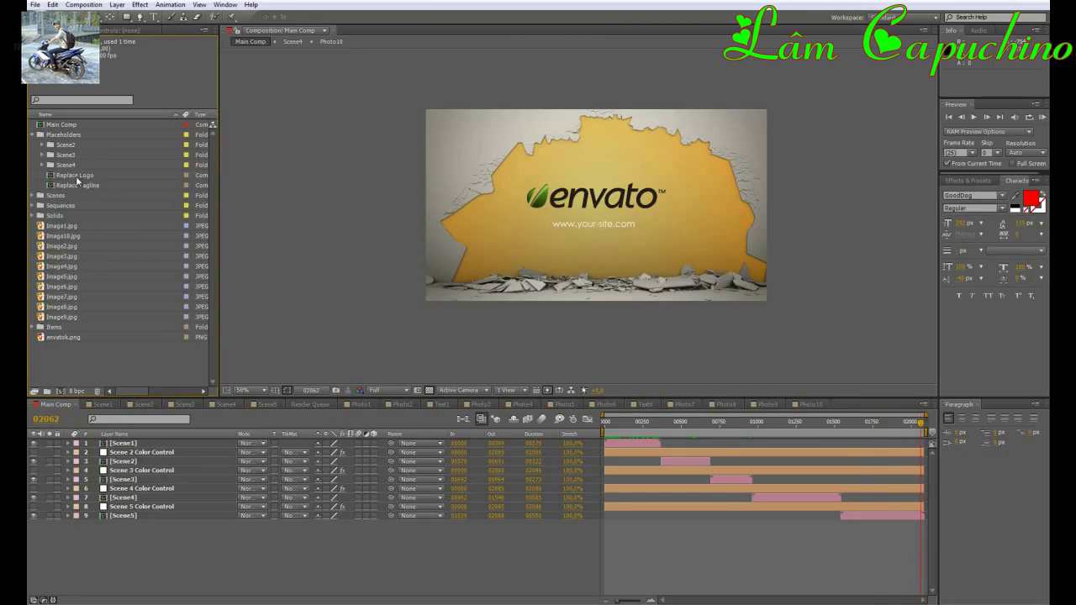
left_click(78, 177)
double_click(77, 176)
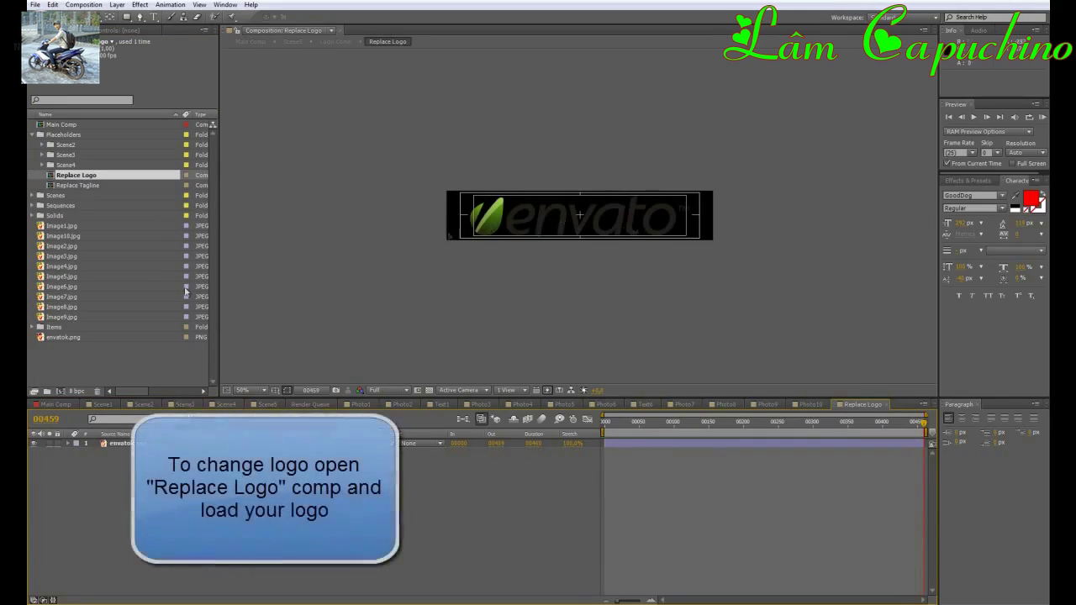
- Import Videohive_logo.png and place it at the centre of the Replace Logo composition
double_click(70, 355)
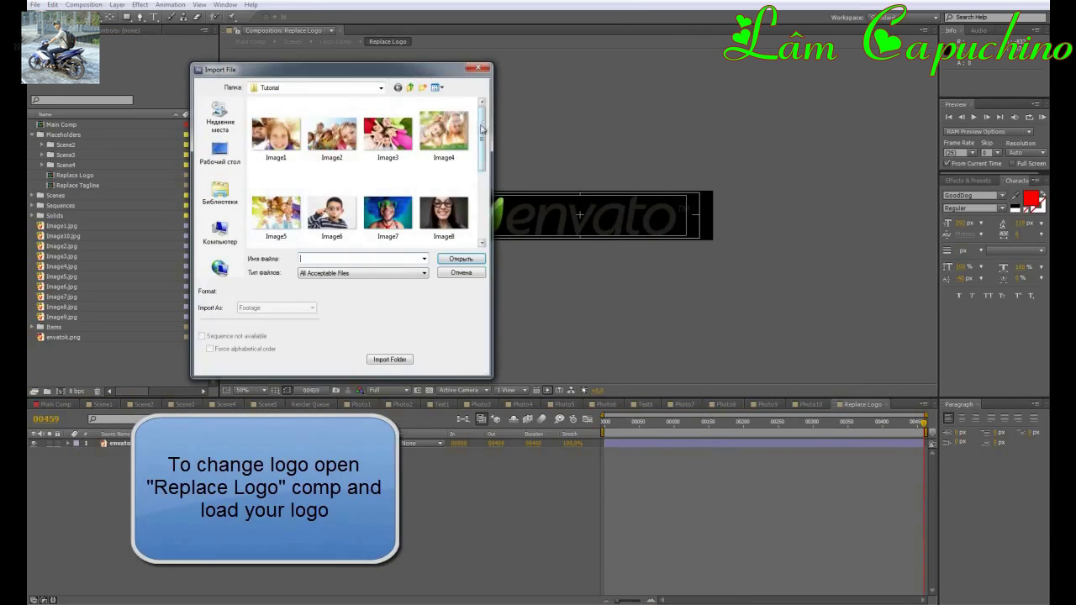
scroll(454, 228, "down", 1)
left_click(454, 228)
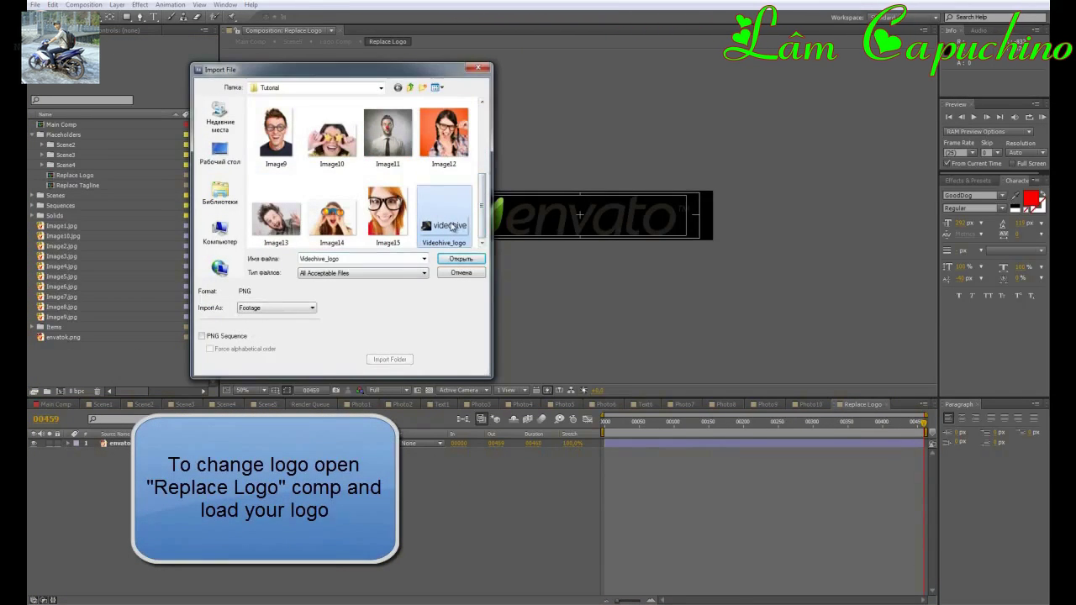
double_click(454, 227)
left_click_drag(93, 327, 580, 214)
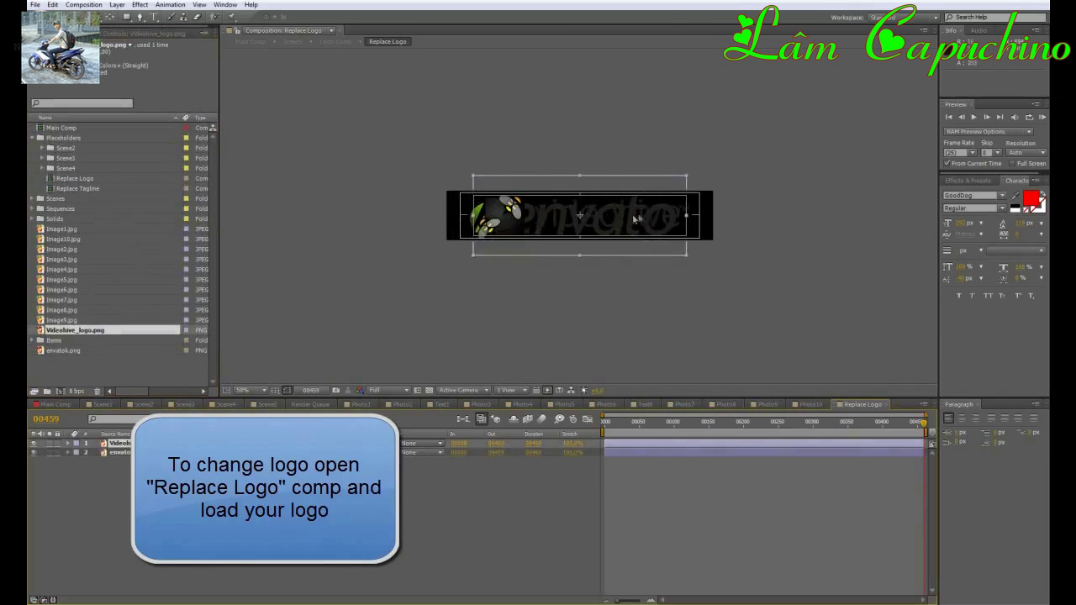
- Hide the old envato logo layer and move the Videohive logo to about position 488, 91 against the transparency grid
left_click(34, 454)
left_click(683, 174)
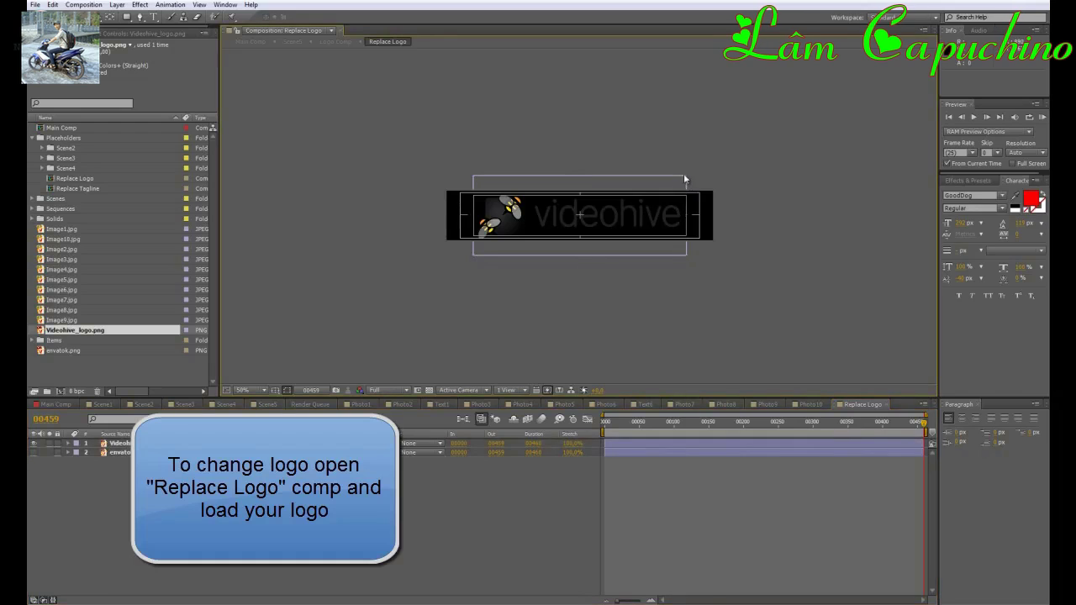
key("slash")
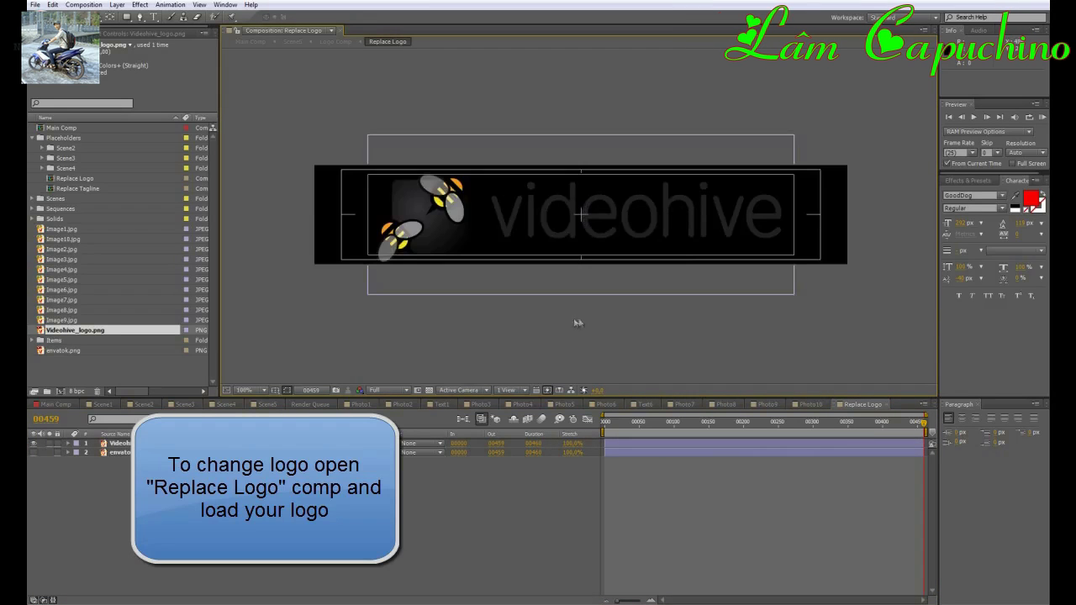
left_click(431, 391)
left_click_drag(593, 226, 586, 222)
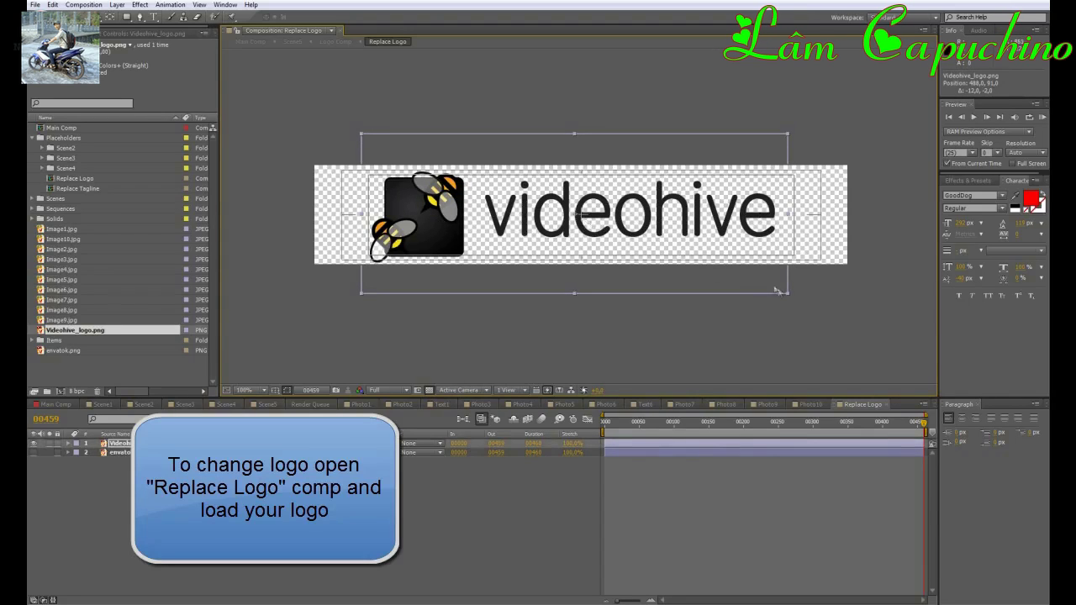
left_click(572, 333)
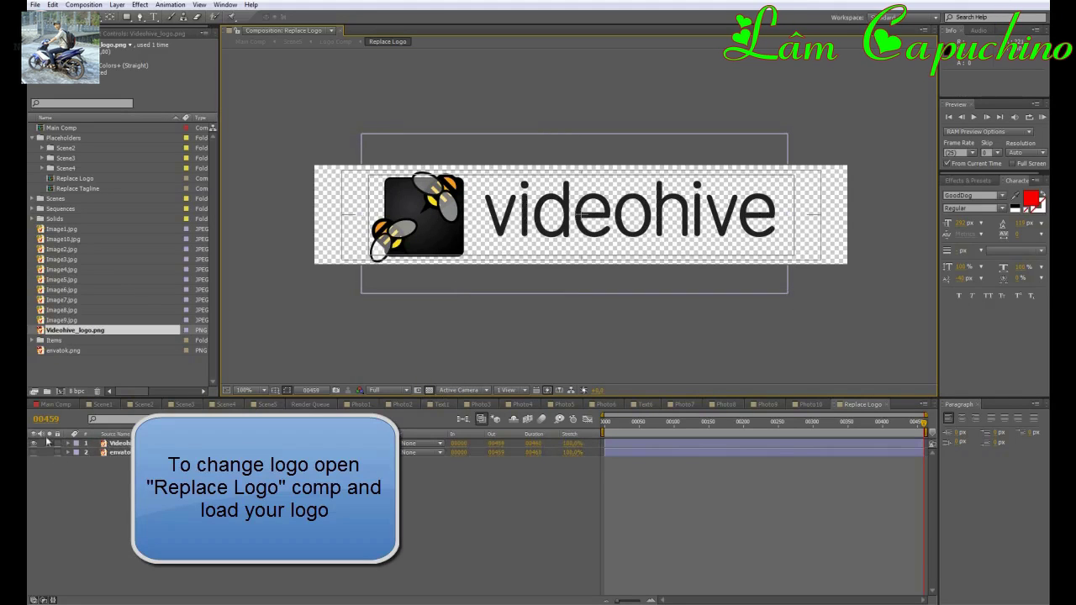
- Check the new logo enlarged in Main Comp around frame 2055 and select the Replace Tagline composition
left_click(56, 405)
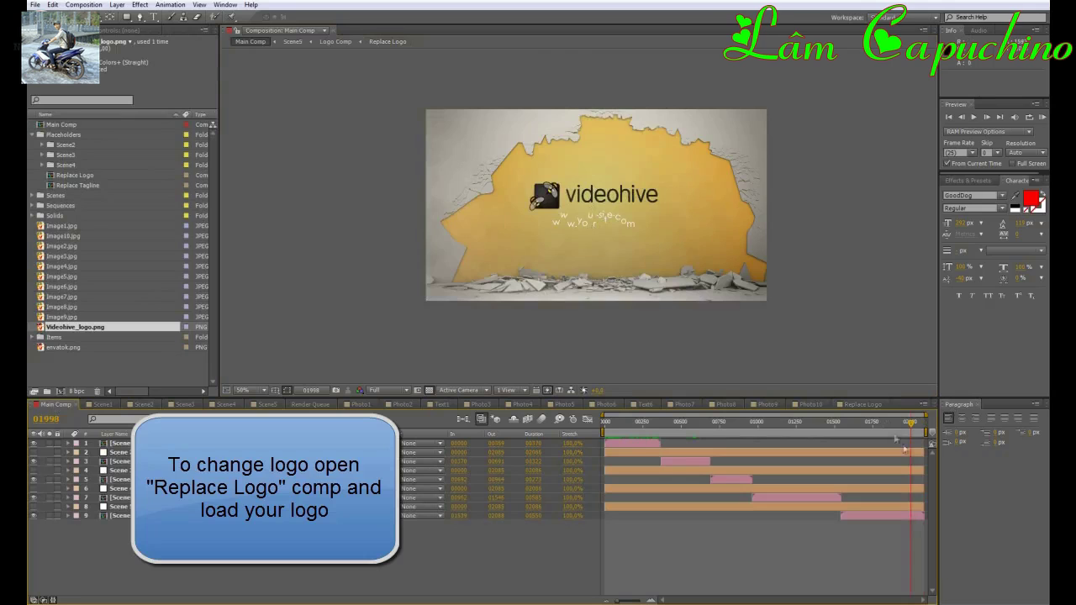
left_click_drag(909, 428, 919, 428)
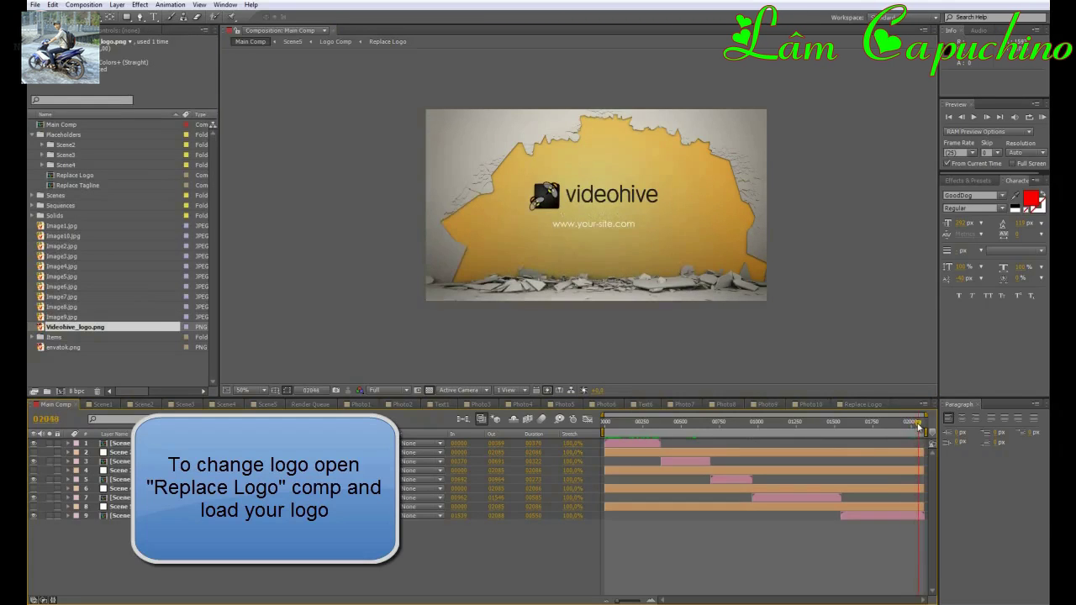
scroll(731, 247, "up", 1)
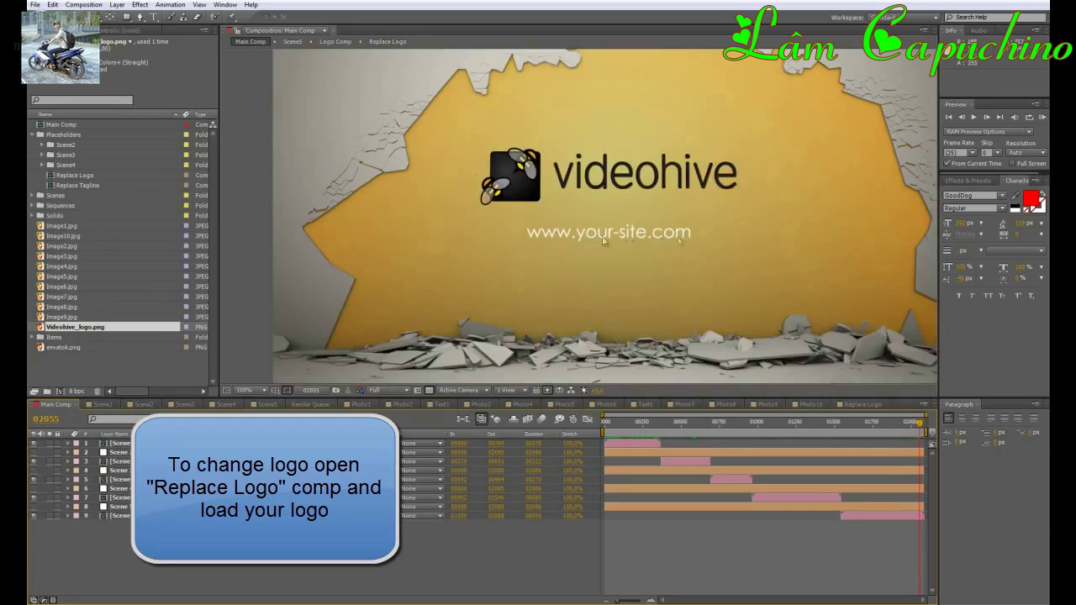
left_click(75, 186)
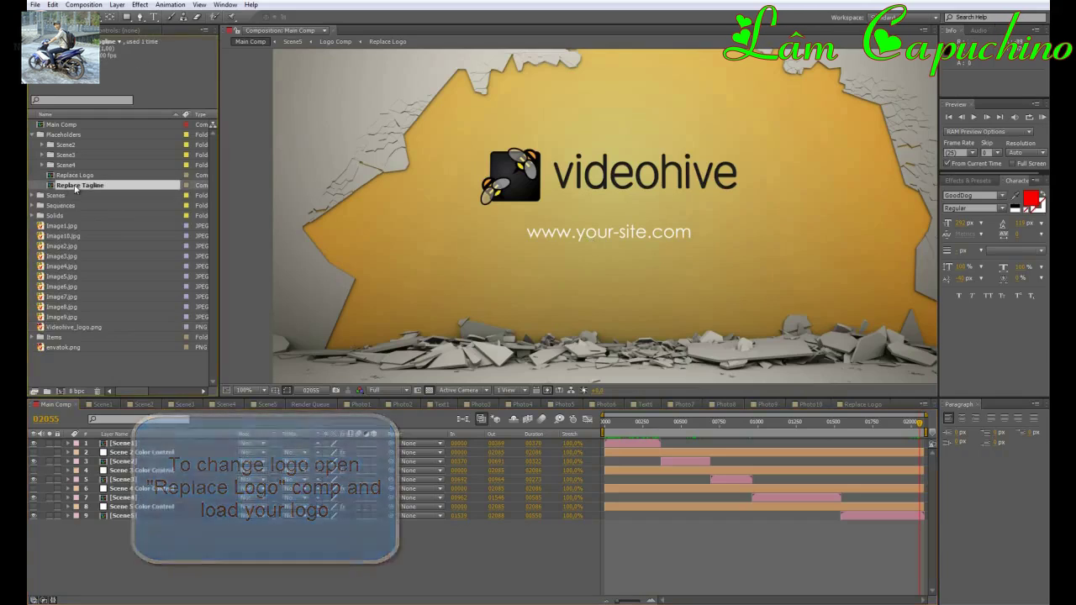
double_click(75, 185)
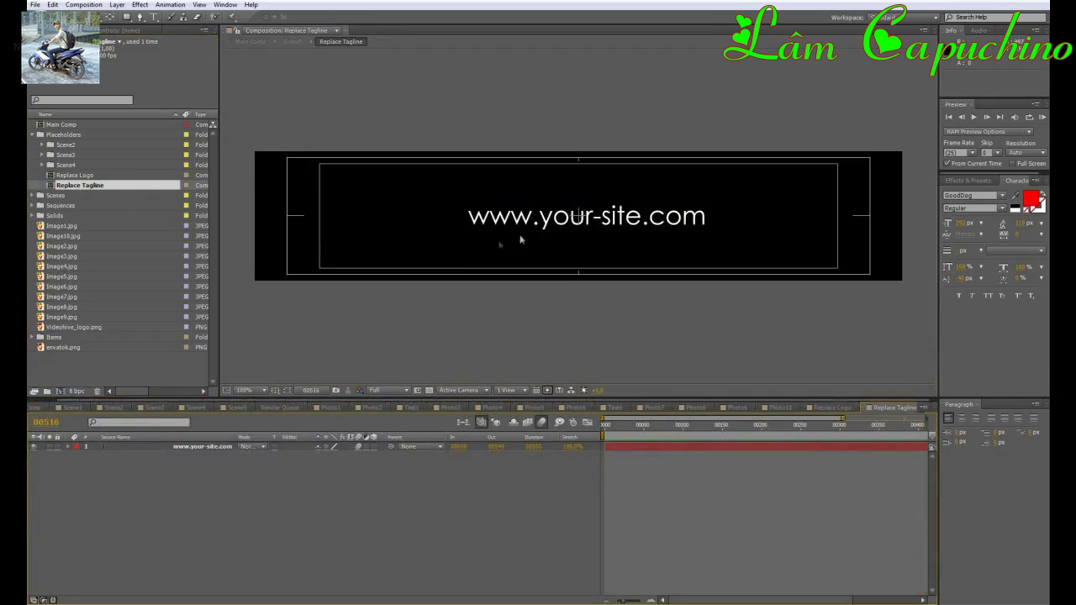
double_click(195, 447)
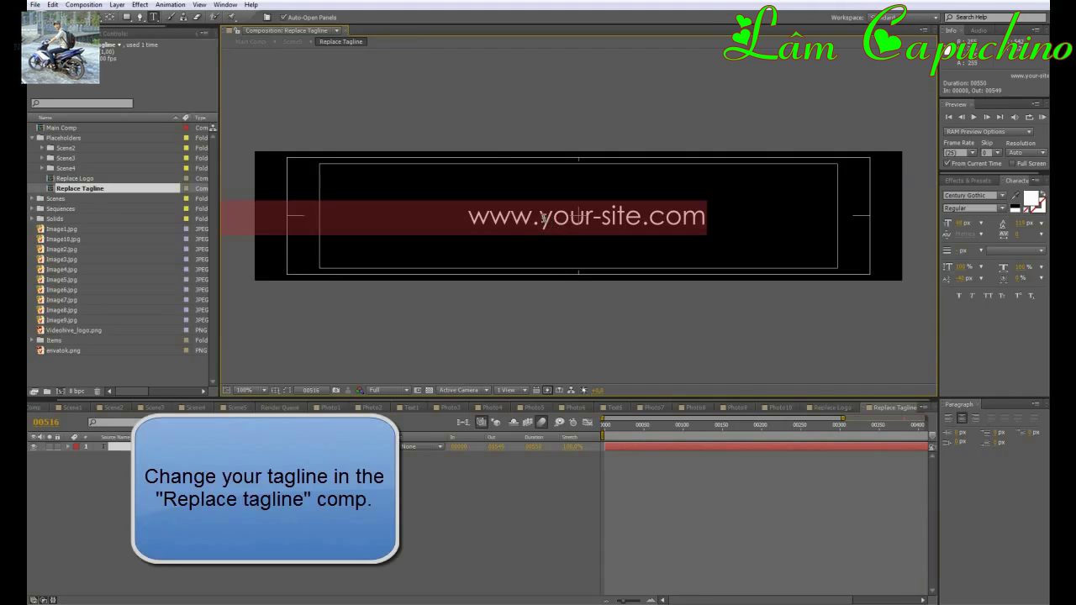
left_click_drag(543, 216, 591, 221)
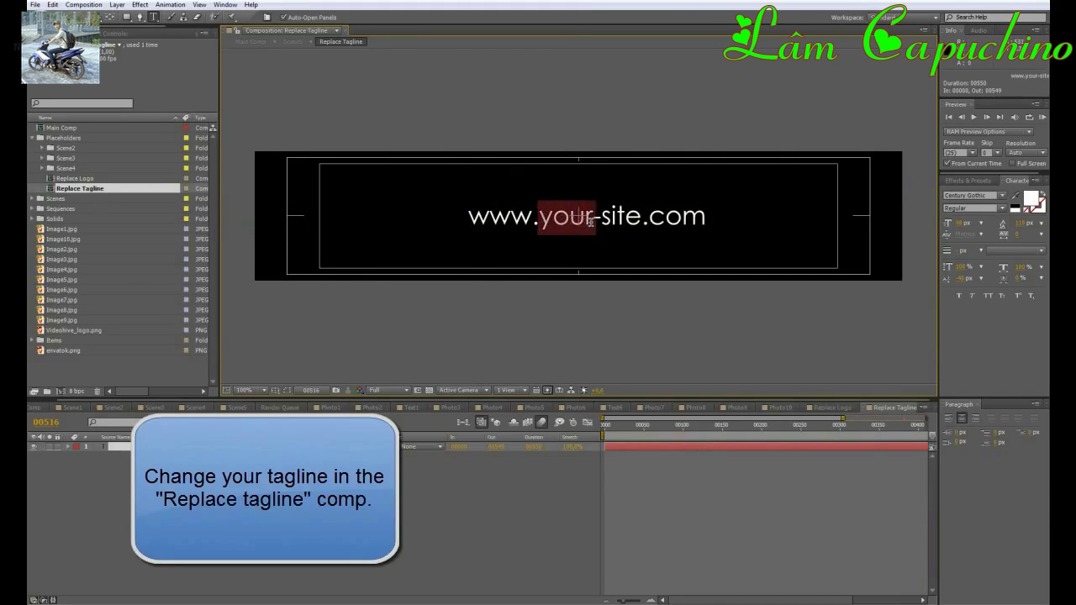
type("My")
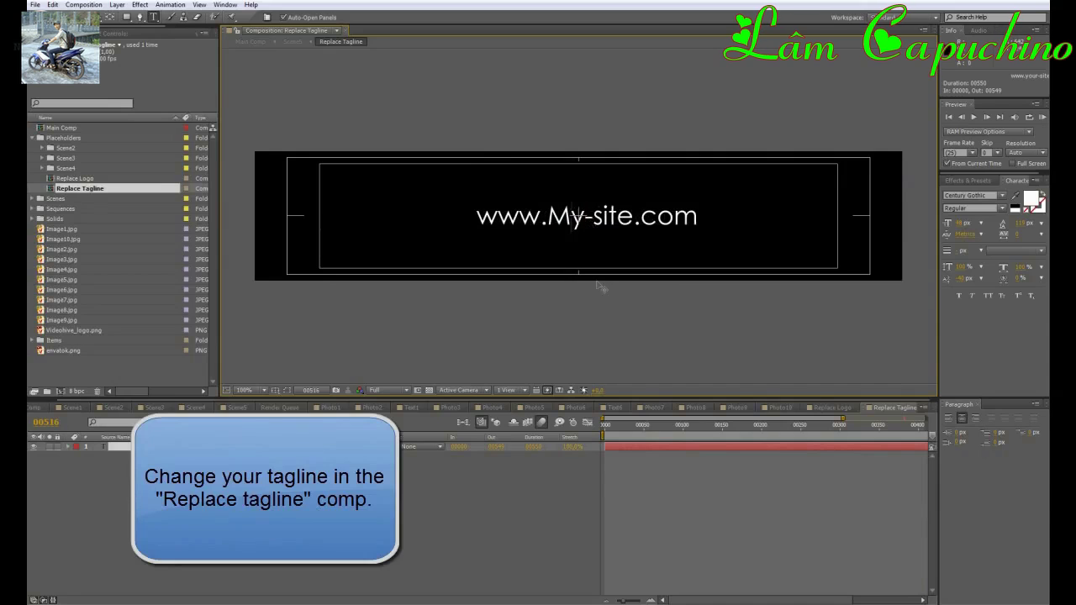
key("BackSpace")
key("BackSpace")
type("my")
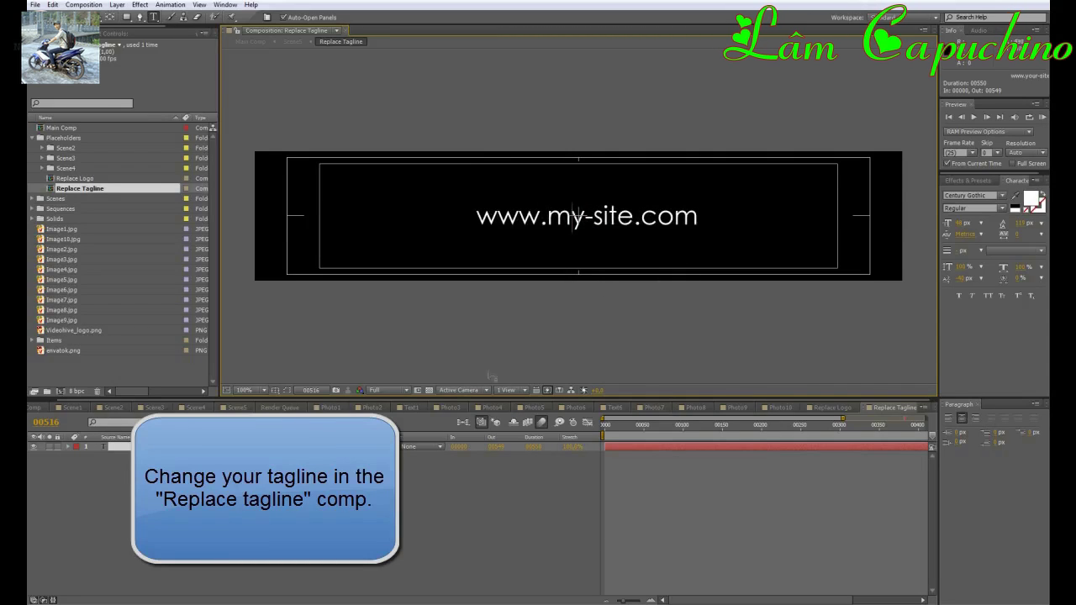
- Check the new tagline in Main Comp, then scrub back through the scenes to frame 918
left_click(52, 448)
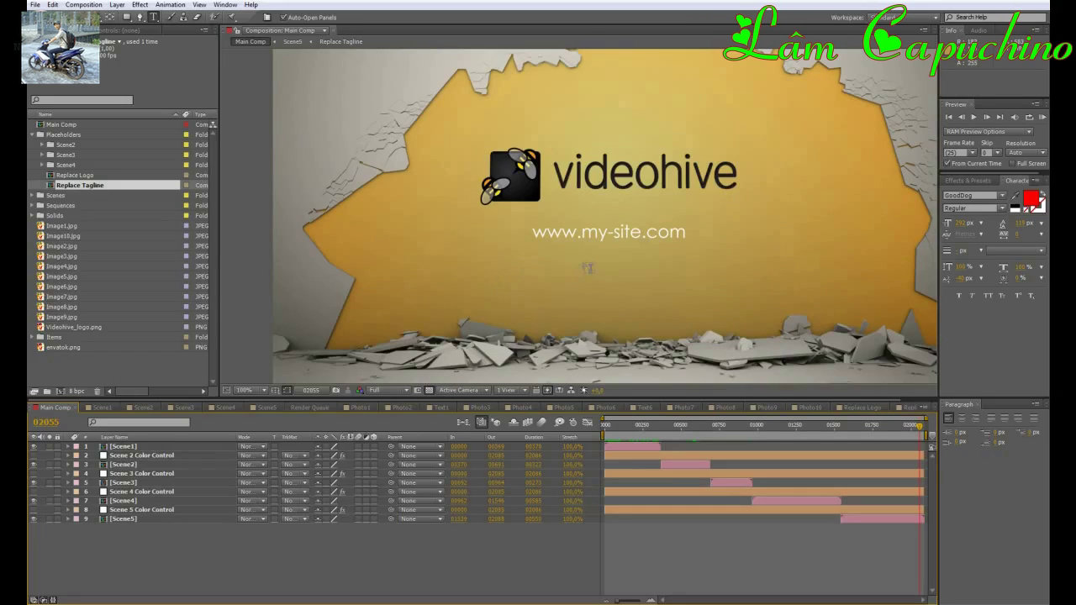
scroll(588, 267, "down", 1)
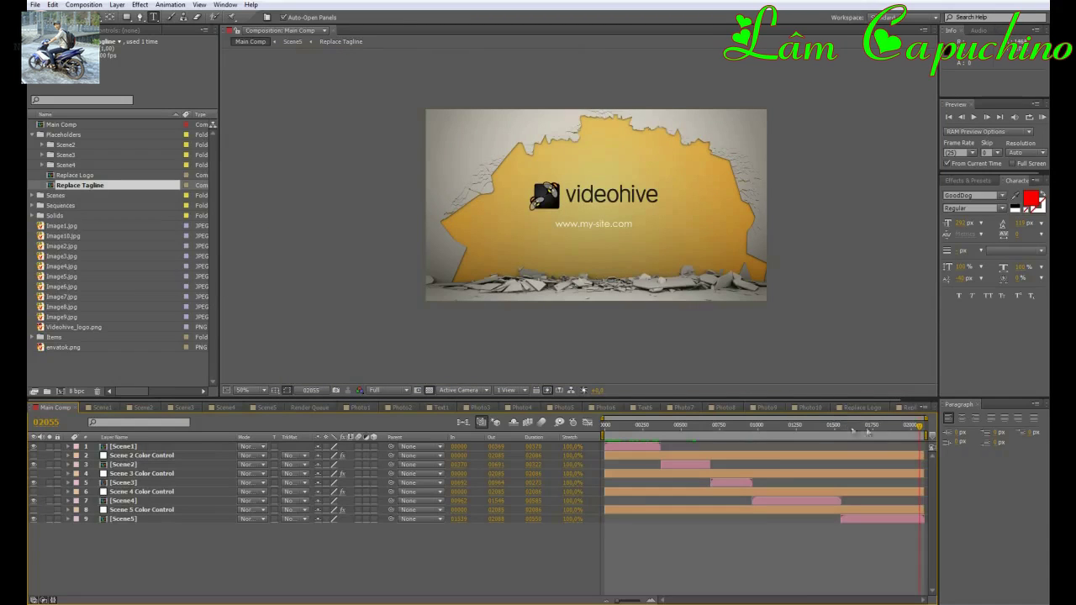
left_click(886, 427)
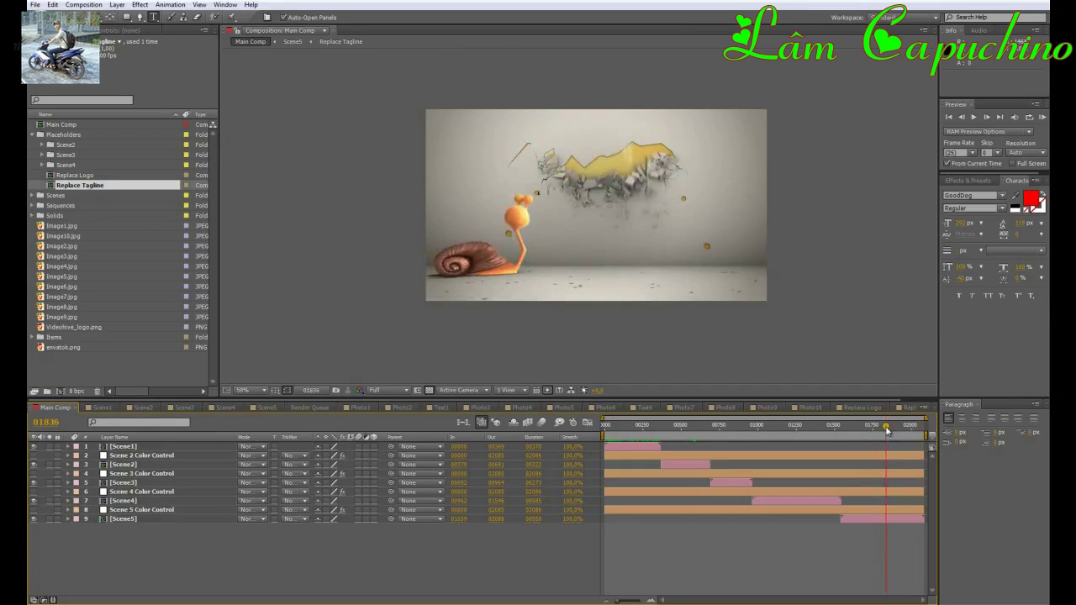
left_click_drag(887, 429, 746, 430)
scroll(632, 209, "up", 1)
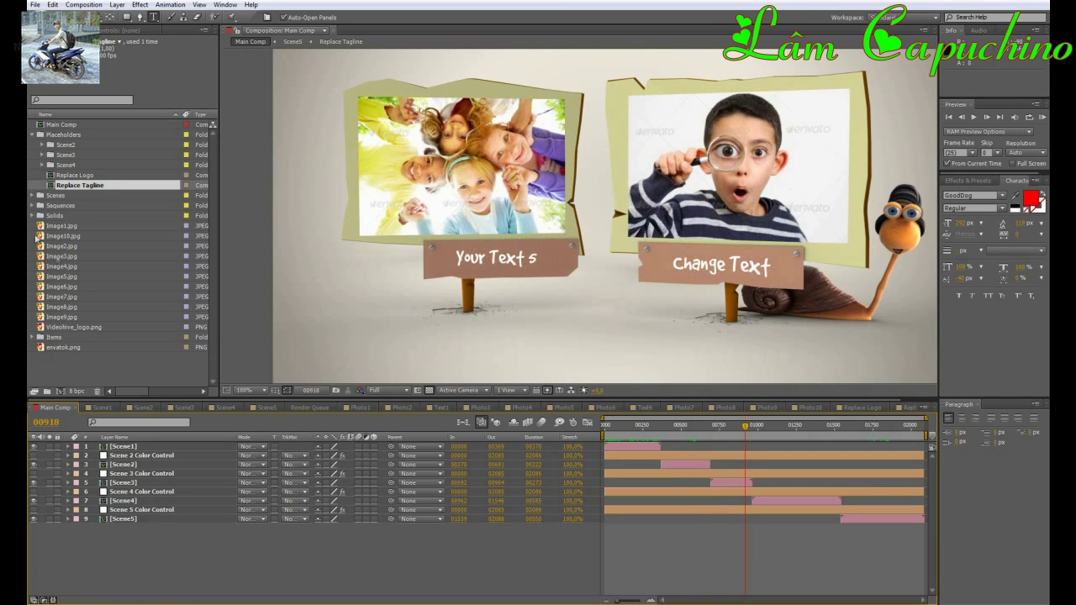
left_click(62, 371)
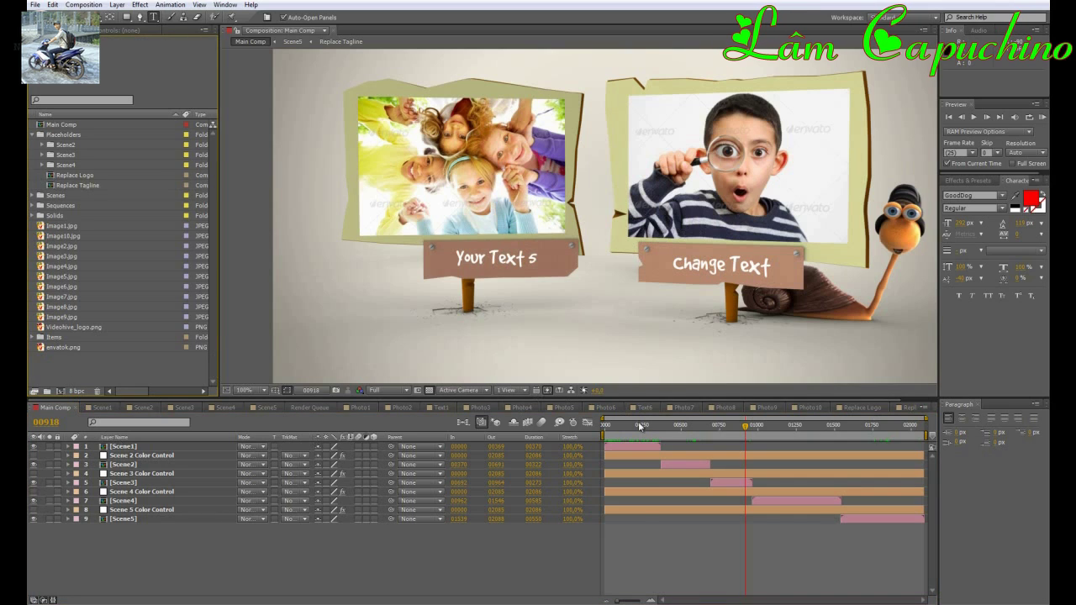
- Go to frame 490 in Main Comp and set the first board's main colour to light blue in Scene 2 Color Control
left_click(638, 427)
left_click_drag(638, 427, 680, 427)
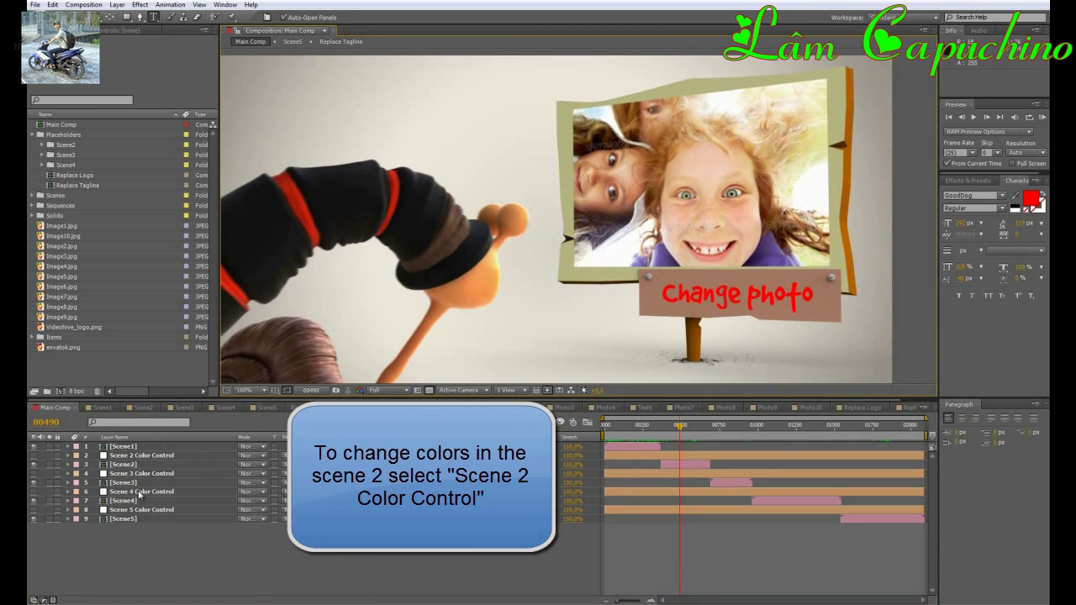
left_click(141, 456)
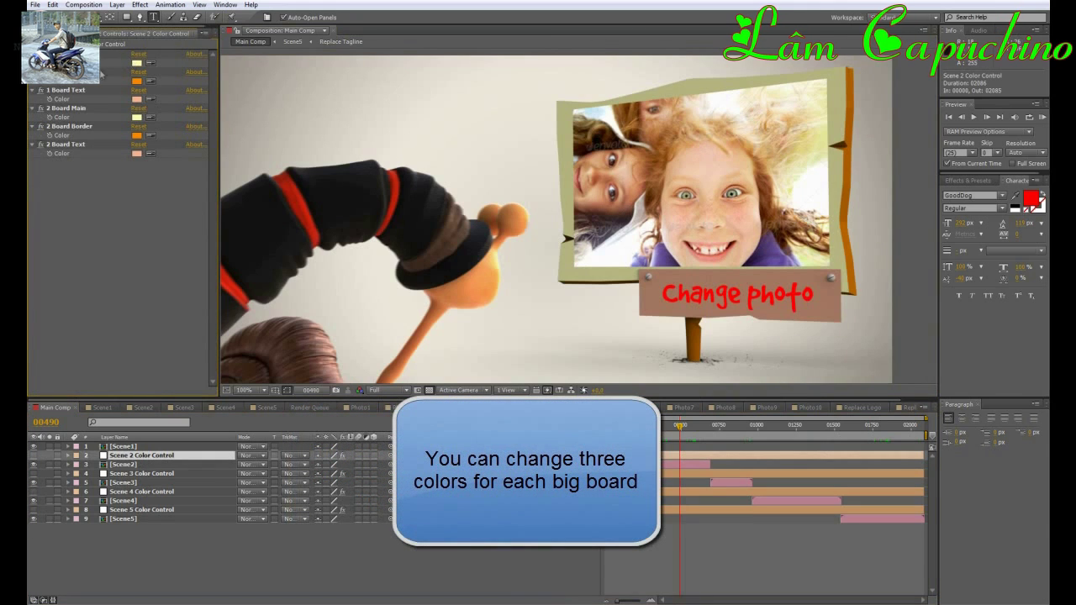
left_click(139, 64)
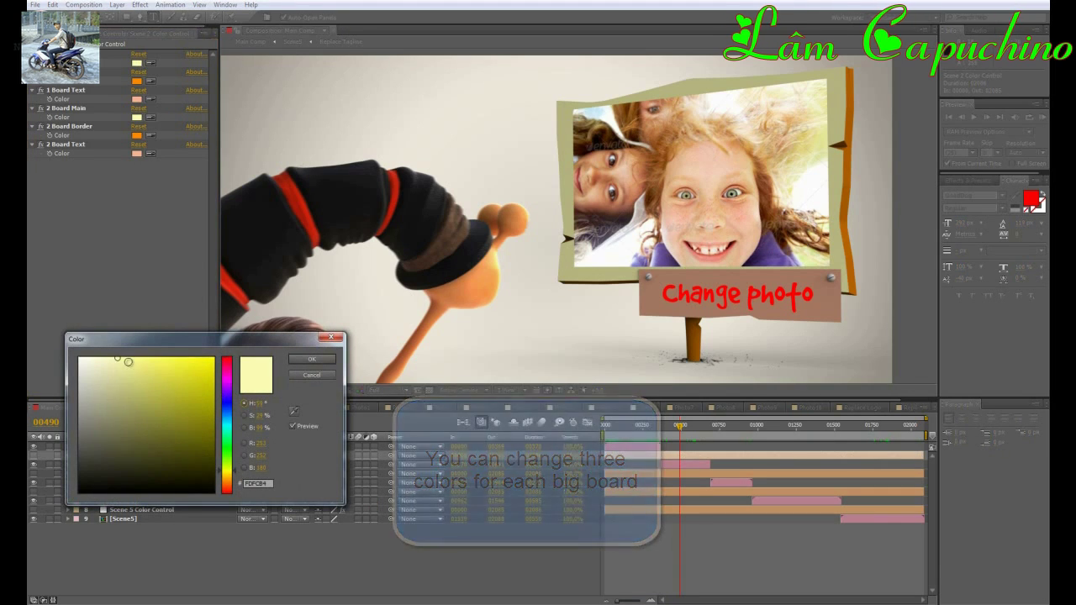
left_click_drag(232, 471, 231, 418)
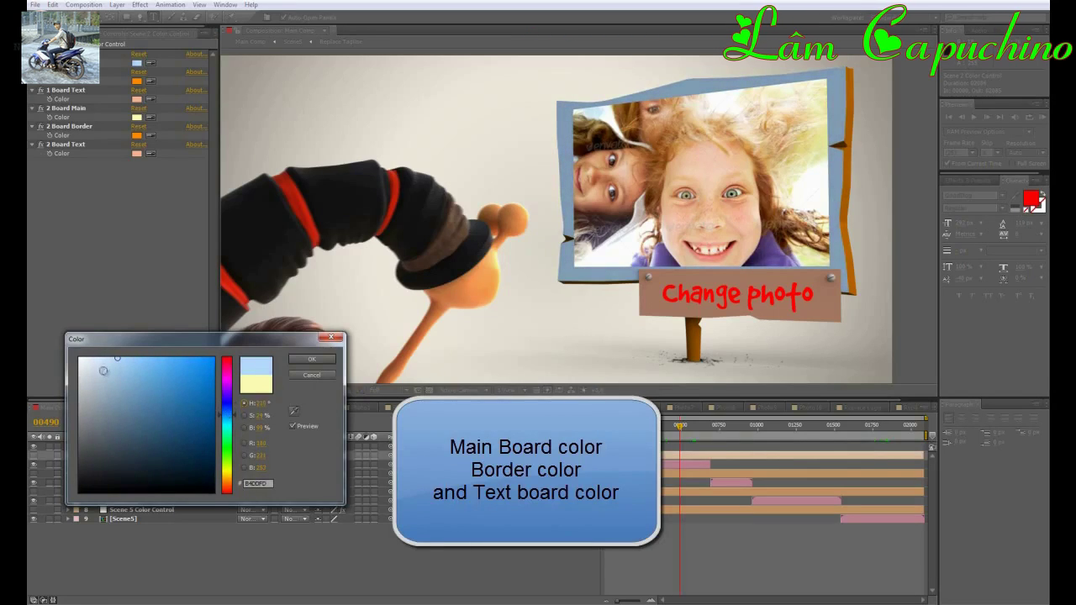
left_click(311, 360)
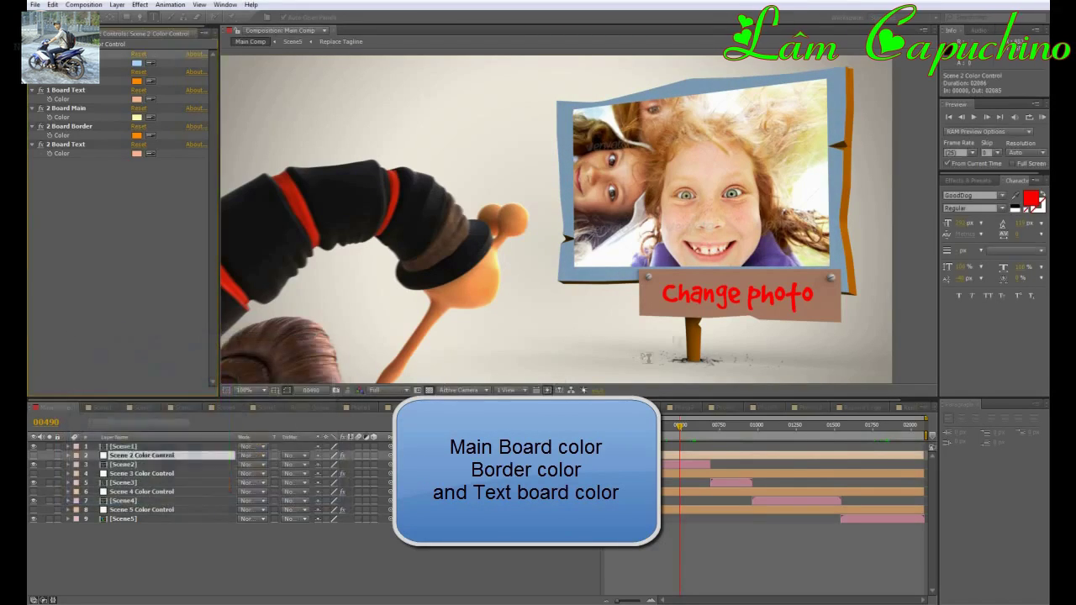
- Set the first board's border colour to dark orange-red and its text board colour to bright blue 005AFF
left_click(137, 82)
mouse_move(210, 361)
left_mouse_down()
mouse_move(214, 430)
mouse_move(214, 383)
mouse_move(229, 442)
mouse_move(230, 370)
mouse_move(233, 492)
left_mouse_up()
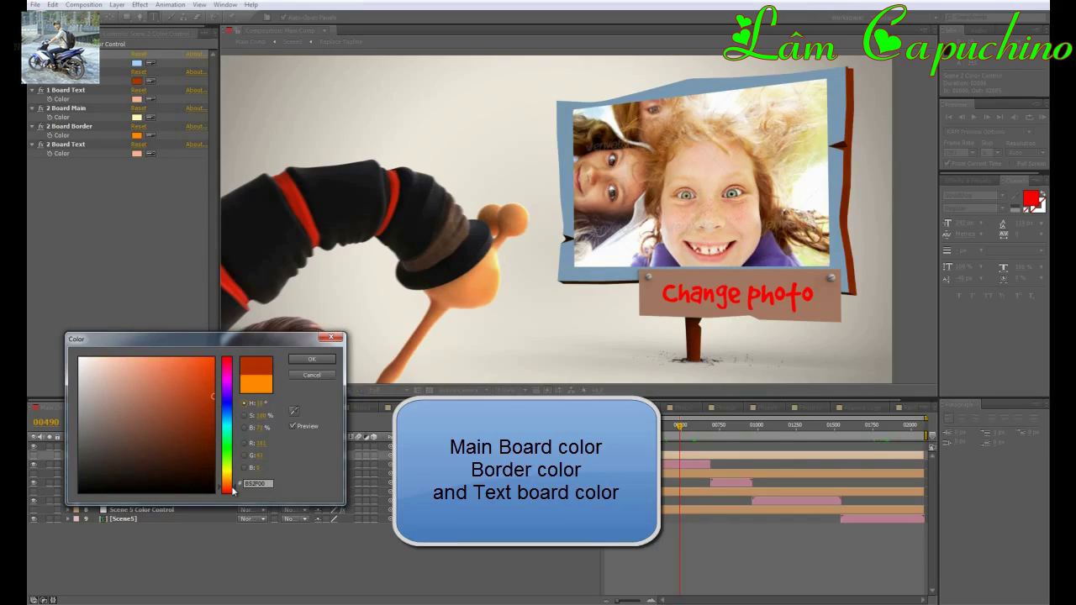
left_click(312, 360)
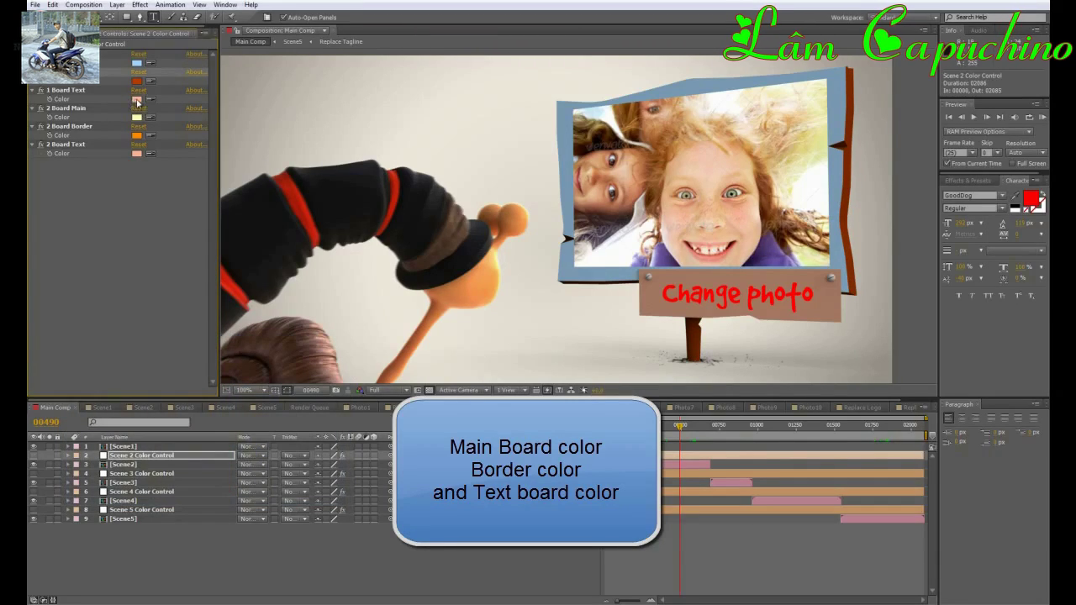
left_click(137, 100)
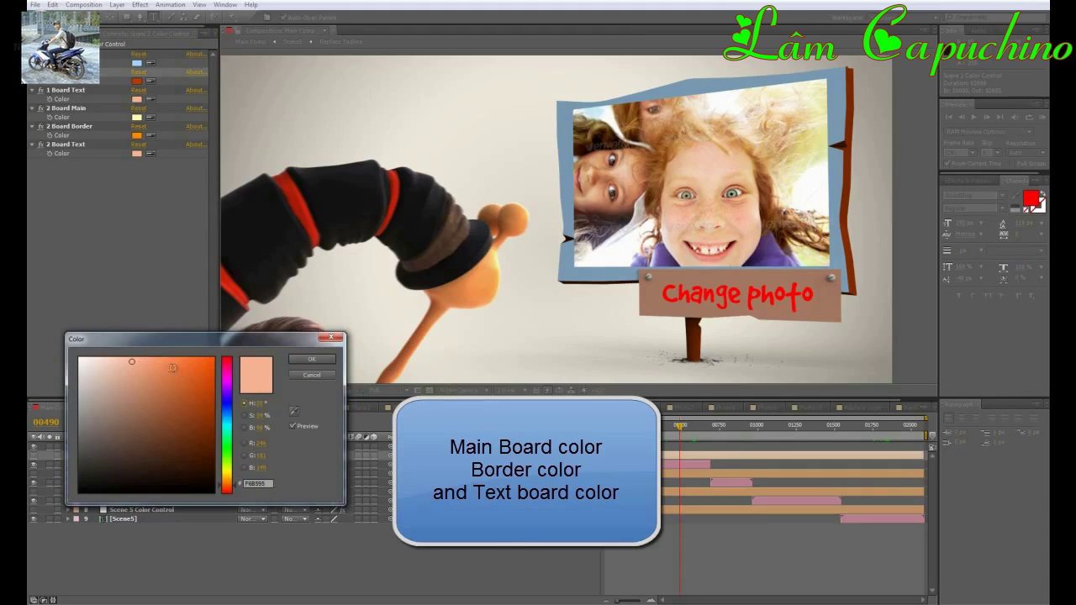
left_click_drag(232, 487, 237, 415)
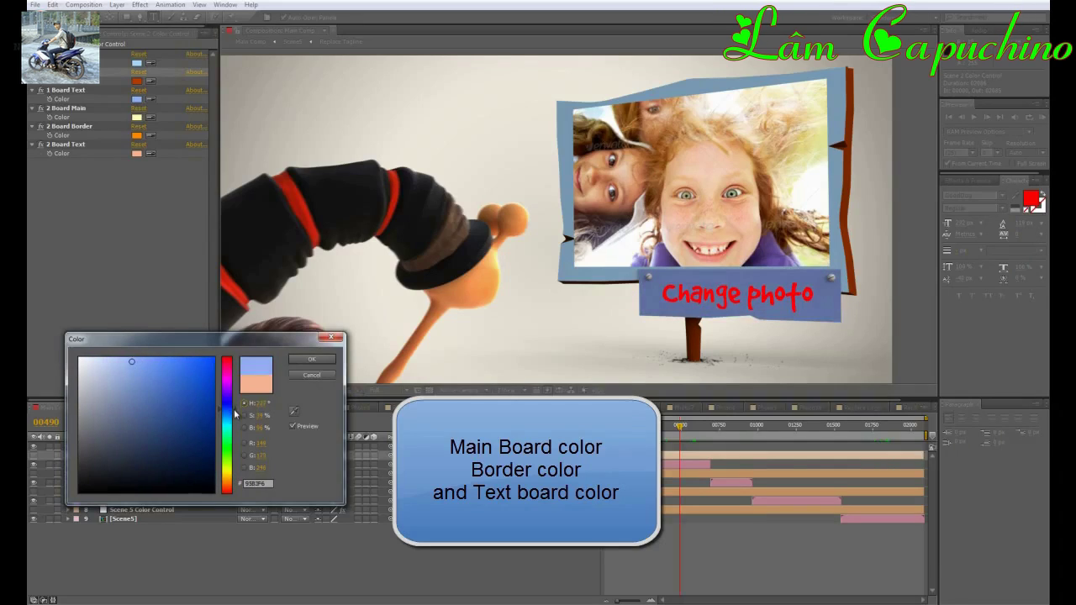
left_click_drag(187, 376, 221, 360)
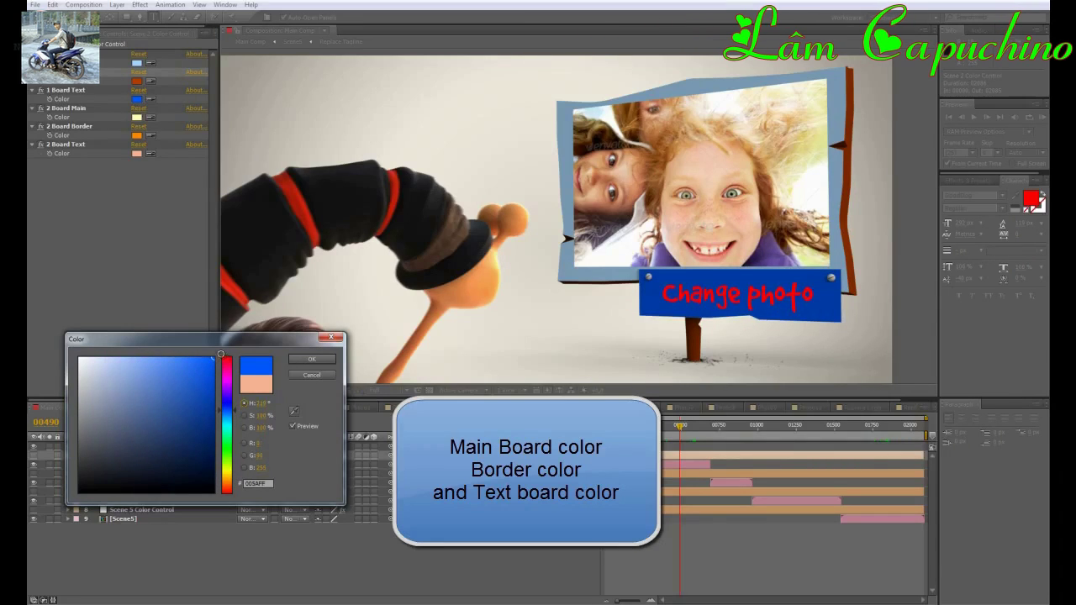
left_click(311, 359)
- Move to frame 636 and set the 2 Board Main colour of Scene 2 Color Control to light pink
left_click_drag(679, 426, 704, 426)
scroll(657, 334, "down", 1)
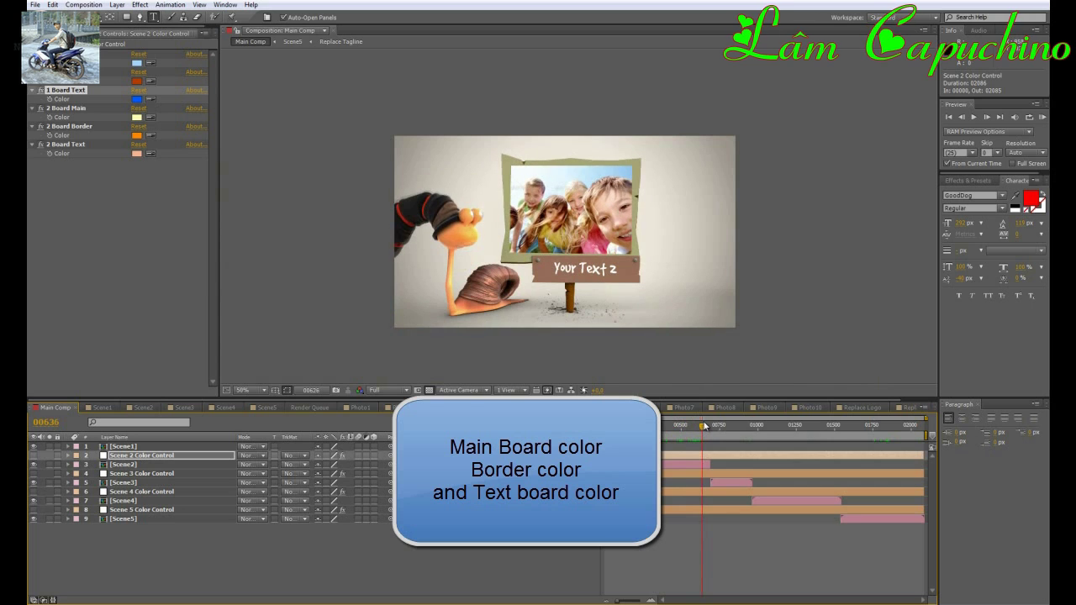
left_click(86, 108)
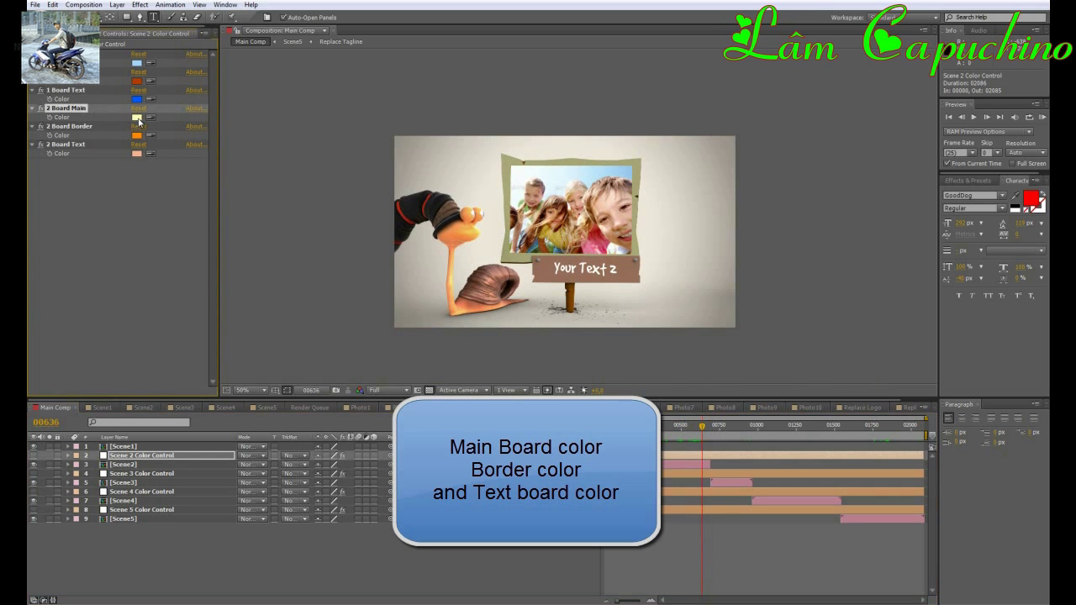
key("period")
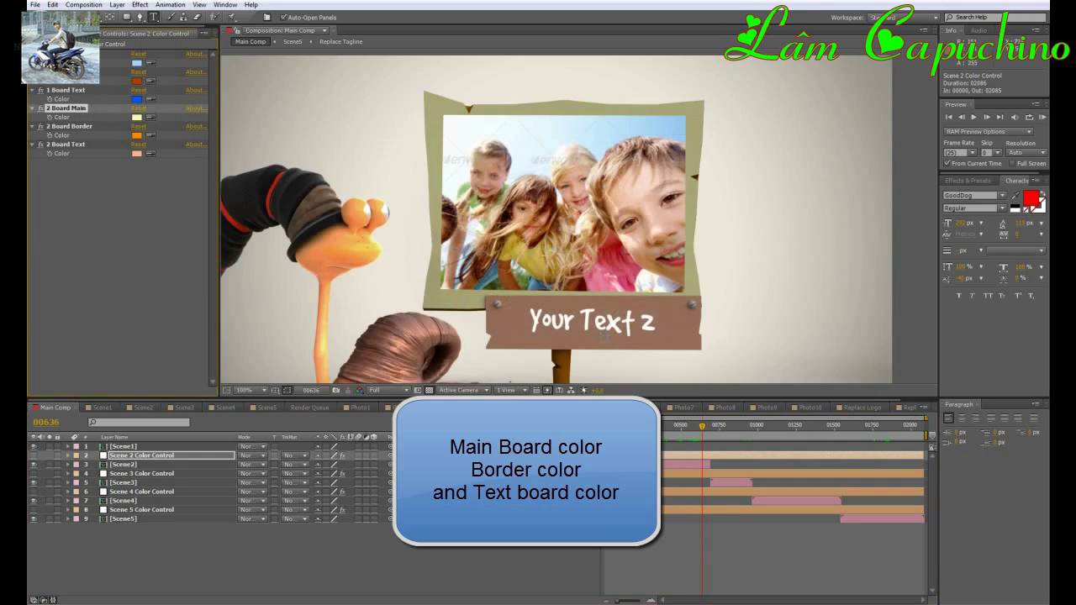
left_click(135, 118)
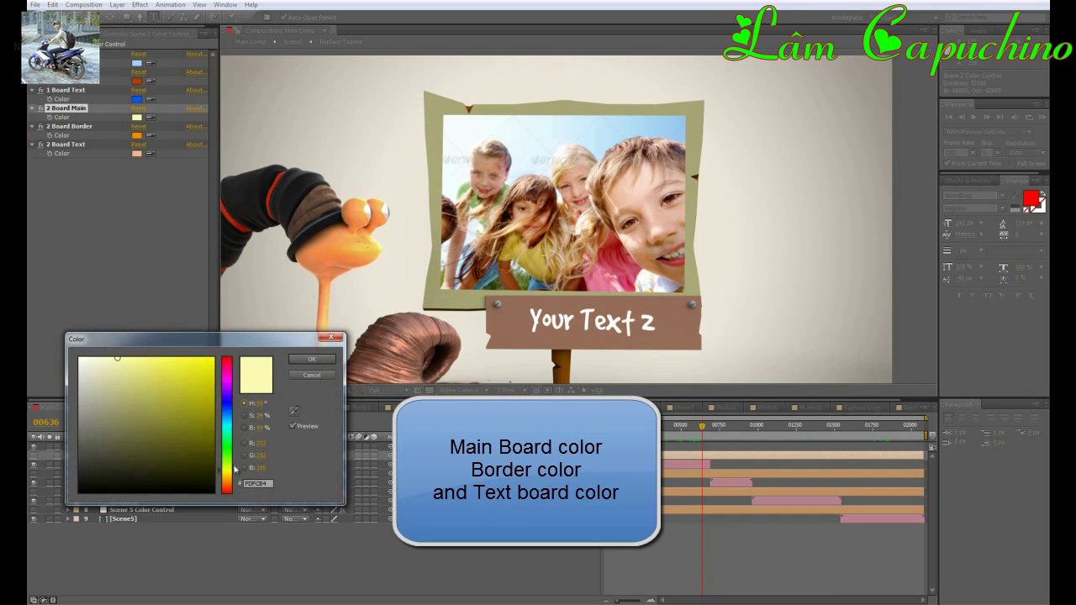
left_click_drag(235, 470, 234, 370)
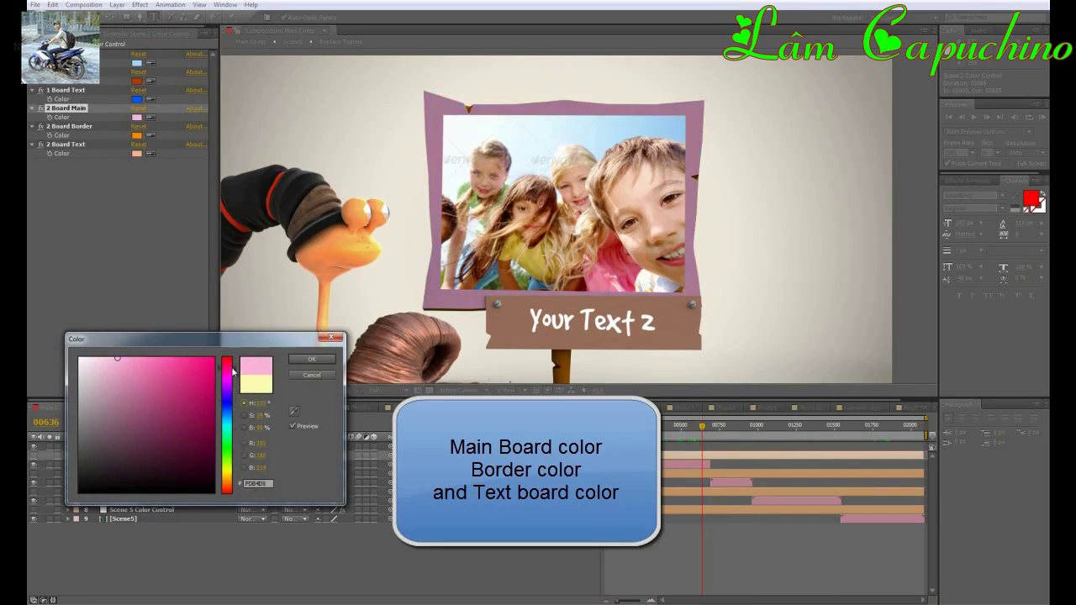
left_click(311, 358)
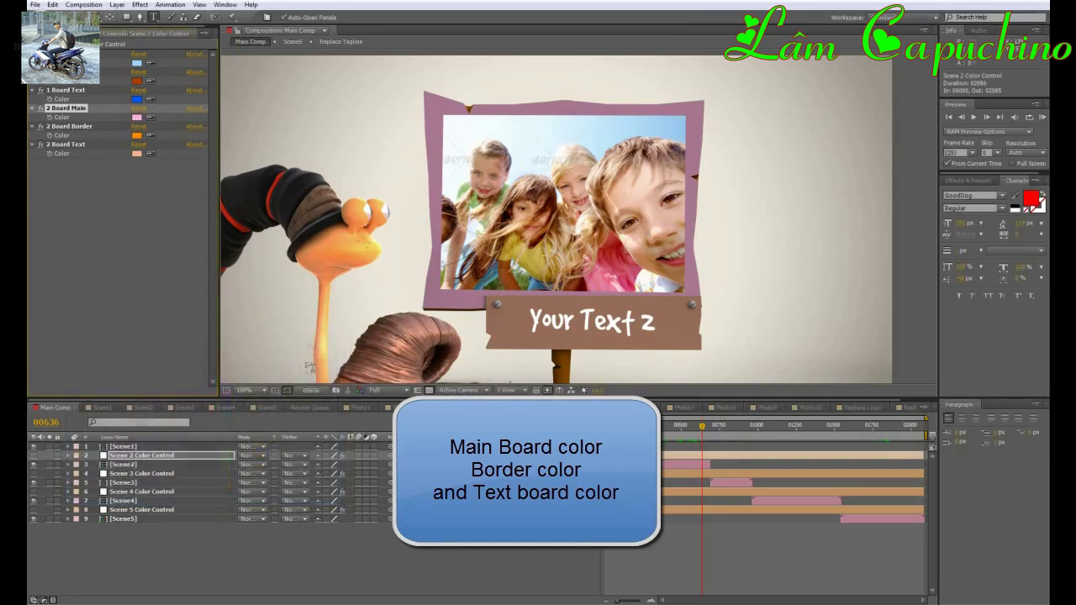
- Set the 2 Board Border colour to red FF2A00 and the 2 Board Text colour to purple
left_click(136, 135)
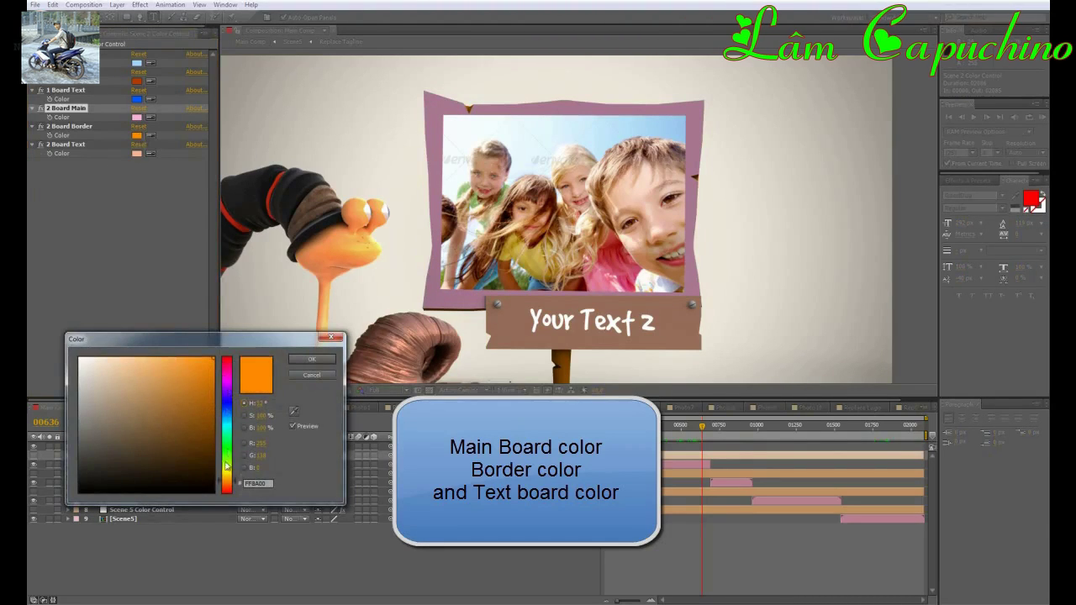
left_click_drag(235, 481, 237, 494)
left_click(311, 359)
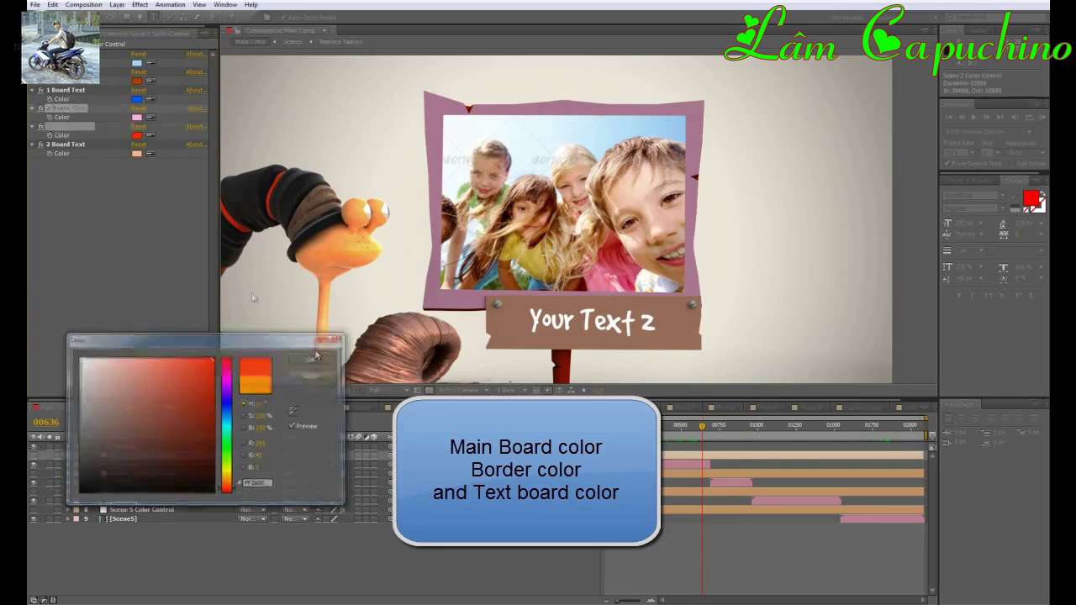
left_click(136, 153)
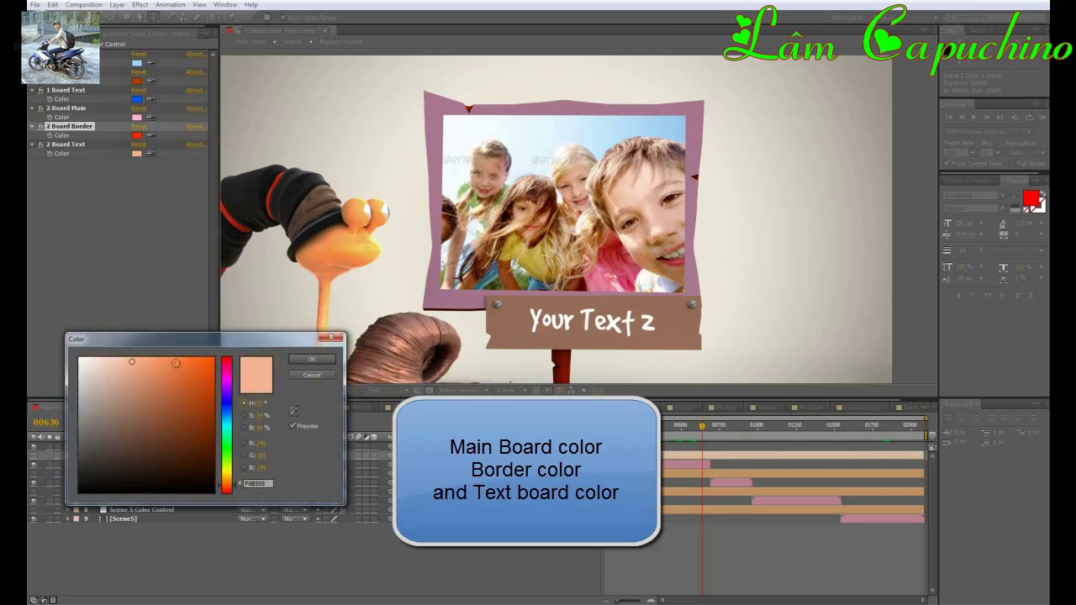
left_click_drag(175, 362, 179, 362)
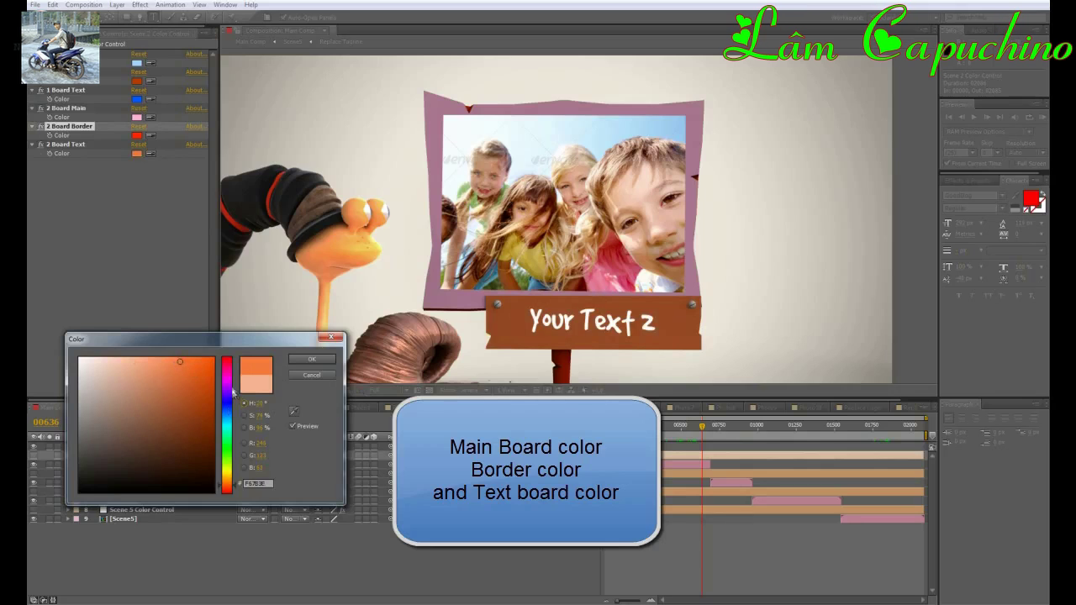
mouse_move(234, 391)
left_mouse_down()
mouse_move(235, 376)
mouse_move(236, 390)
left_mouse_up()
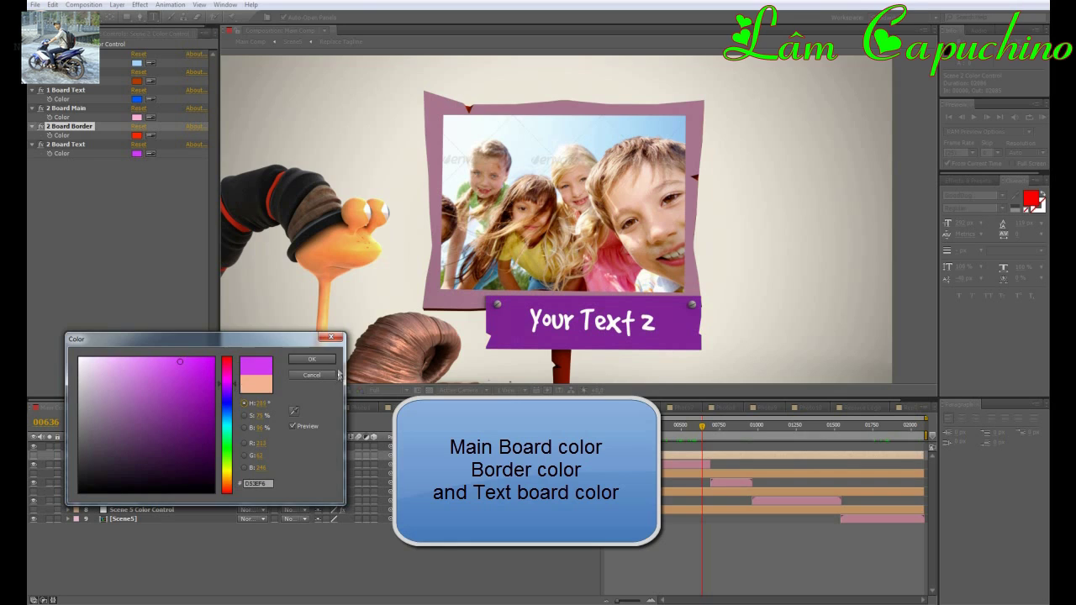
left_click(311, 359)
- Move to frame 800 and set the third board's main colour to light salmon pink in Scene 3 Color Control
scroll(658, 355, "down", 1)
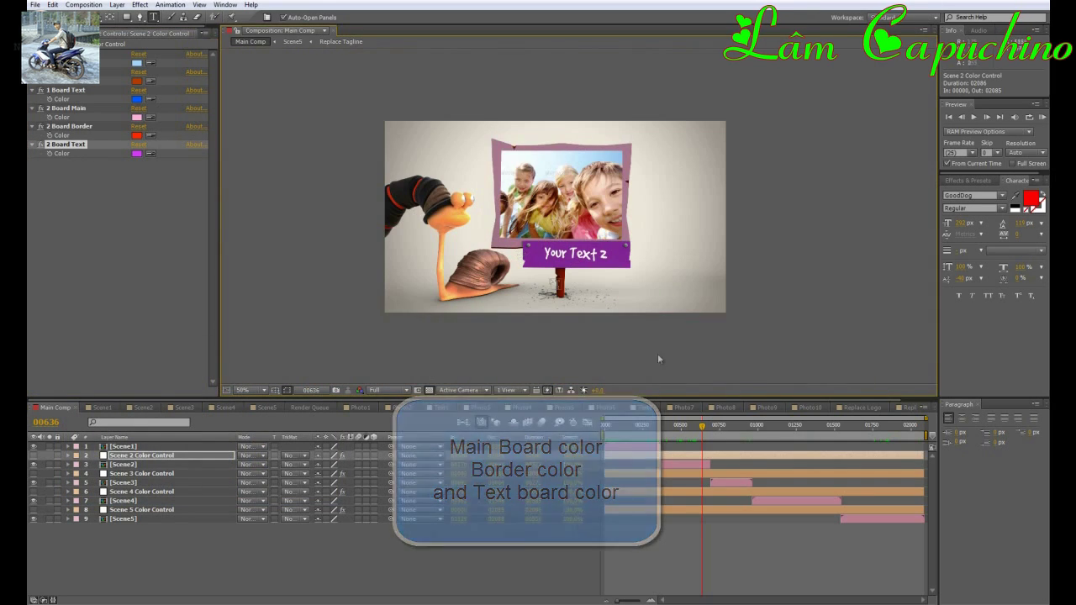
left_click_drag(696, 430, 728, 427)
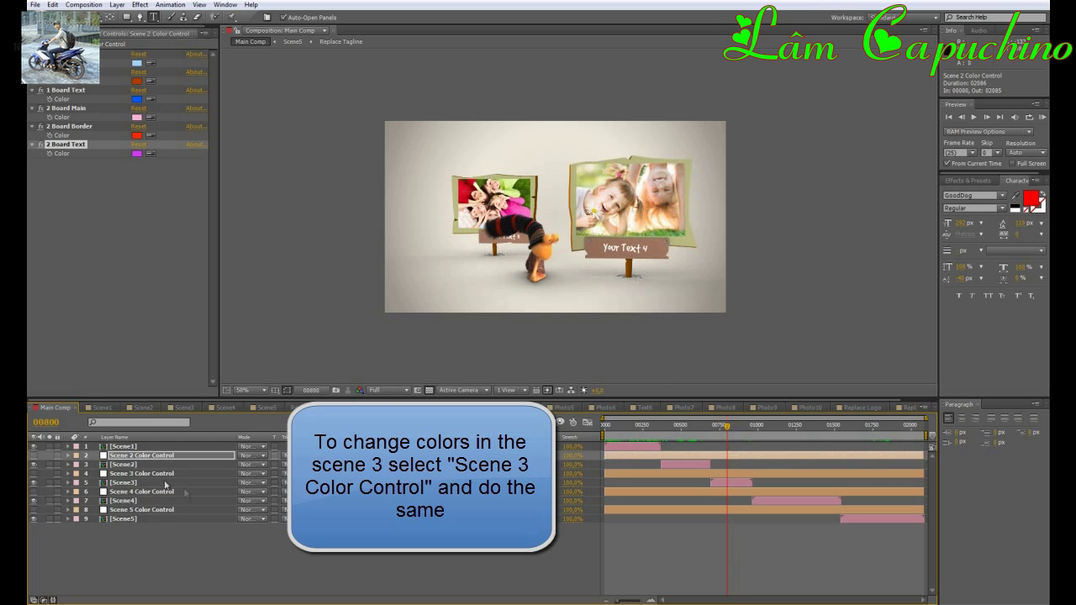
left_click(135, 473)
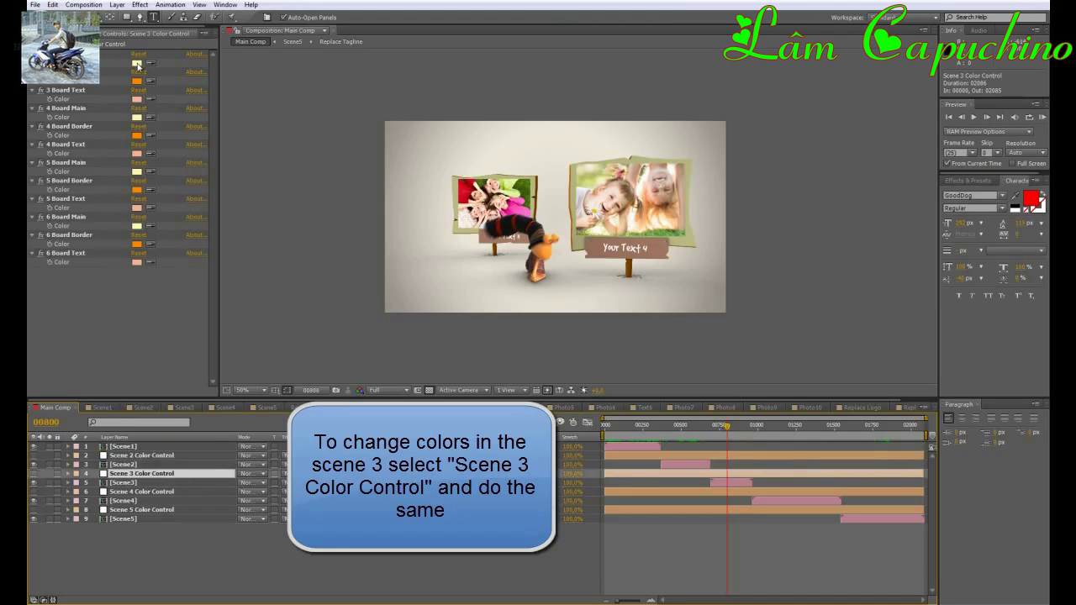
left_click(137, 64)
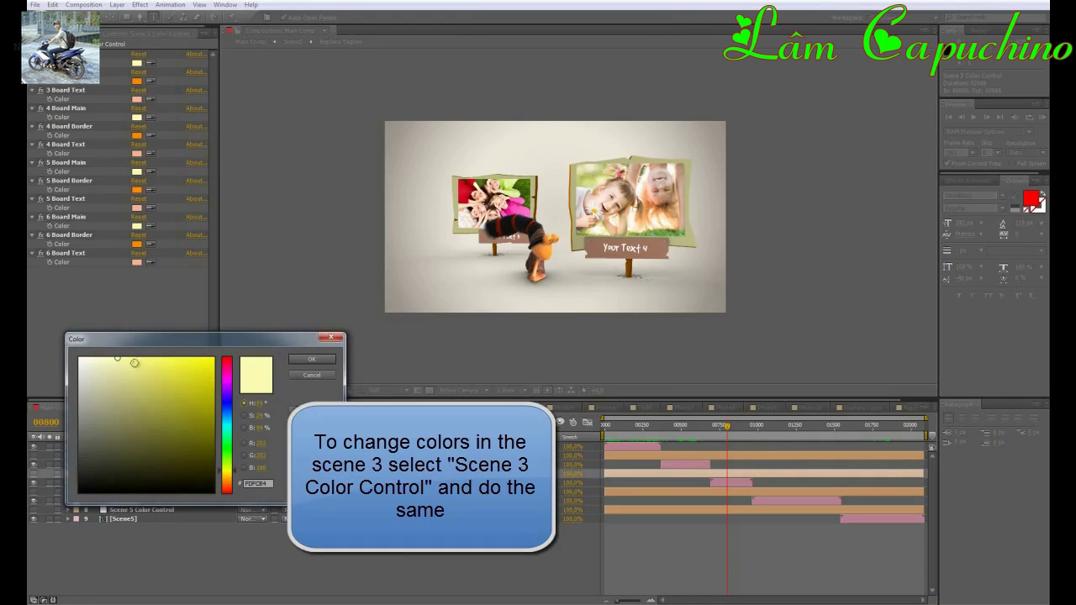
left_click_drag(236, 468, 235, 497)
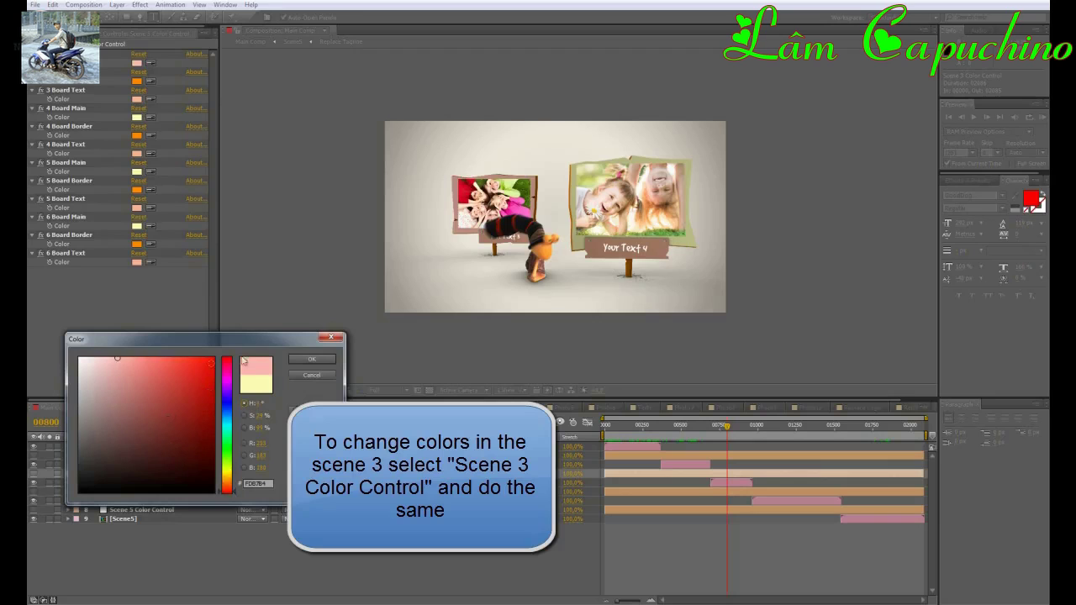
left_click_drag(122, 360, 128, 358)
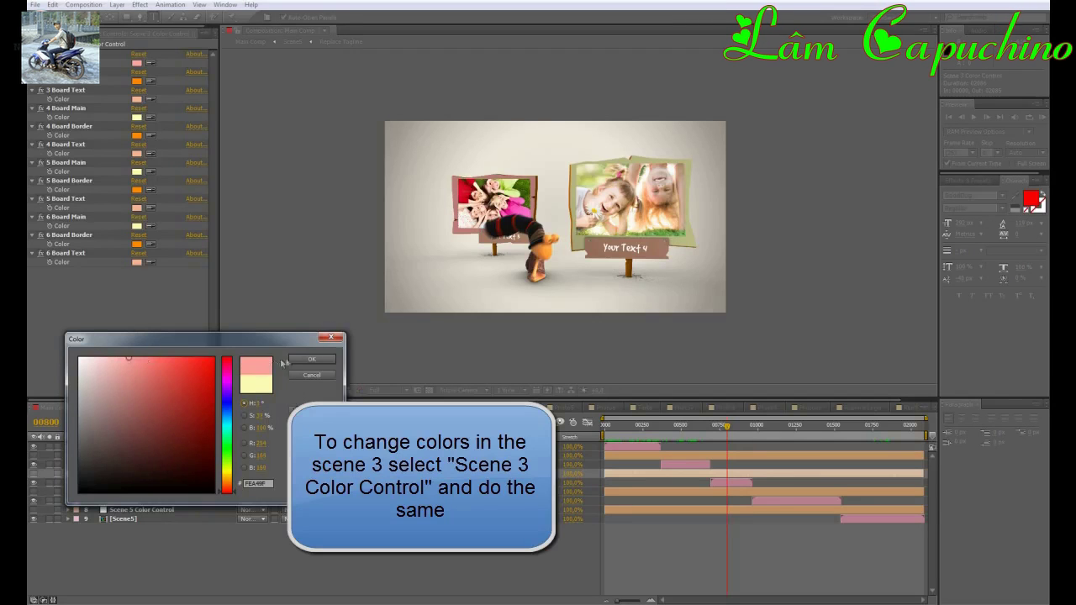
left_click(311, 359)
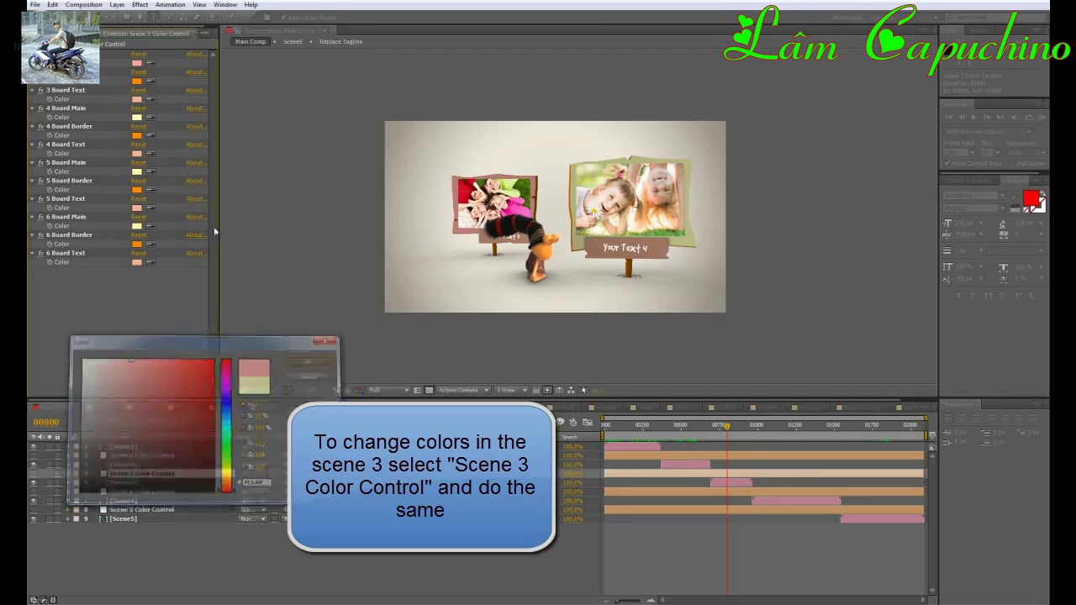
- Set the third board's border colour to brown and the 3 Board Text colour to light blue
left_click(138, 82)
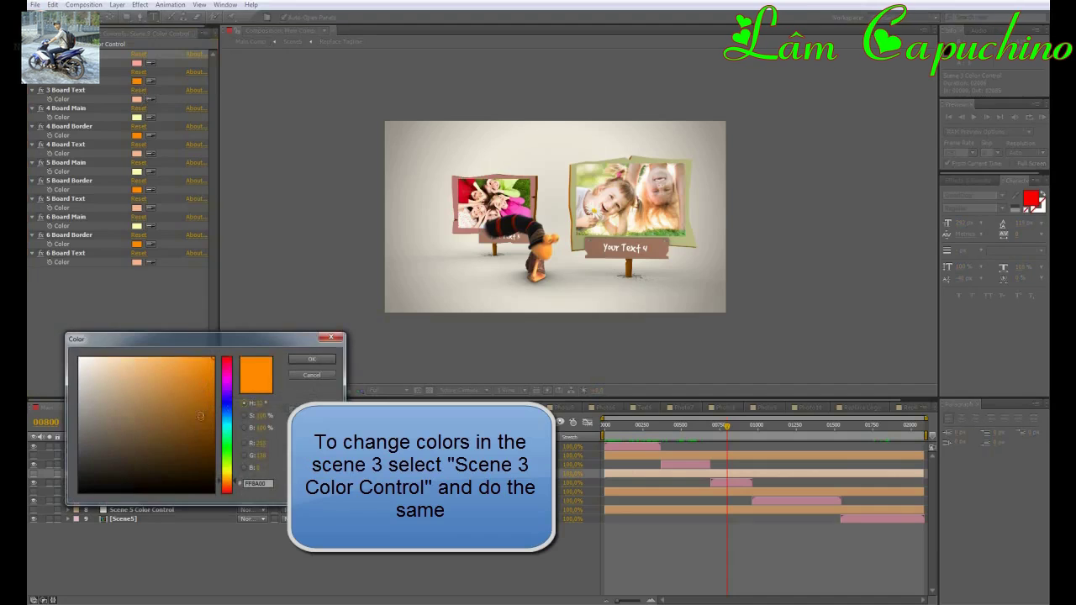
mouse_move(201, 415)
left_mouse_down()
mouse_move(199, 424)
mouse_move(197, 409)
left_mouse_up()
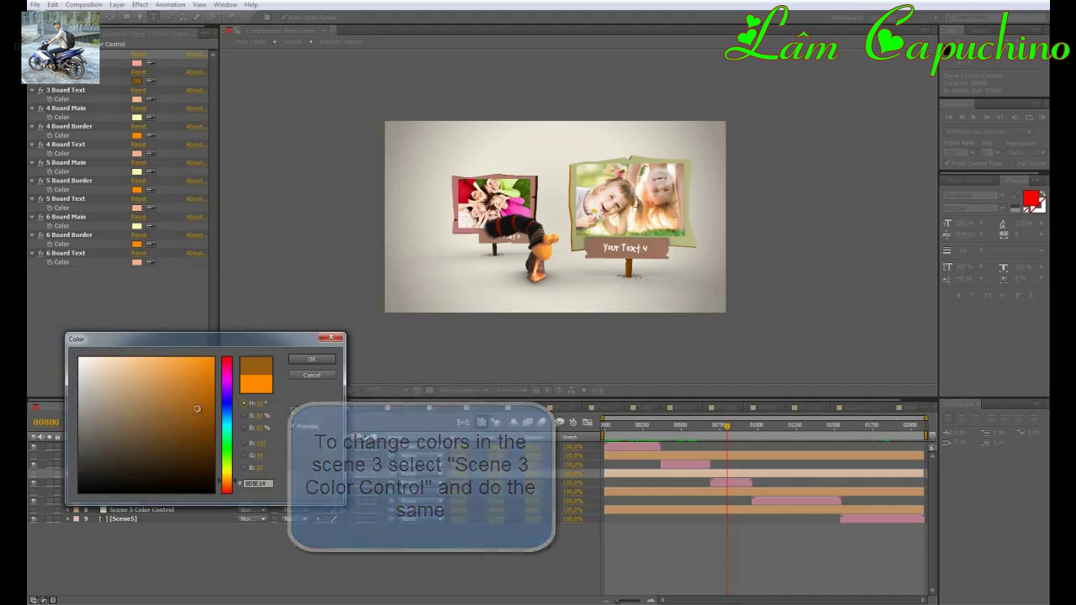
left_click(311, 358)
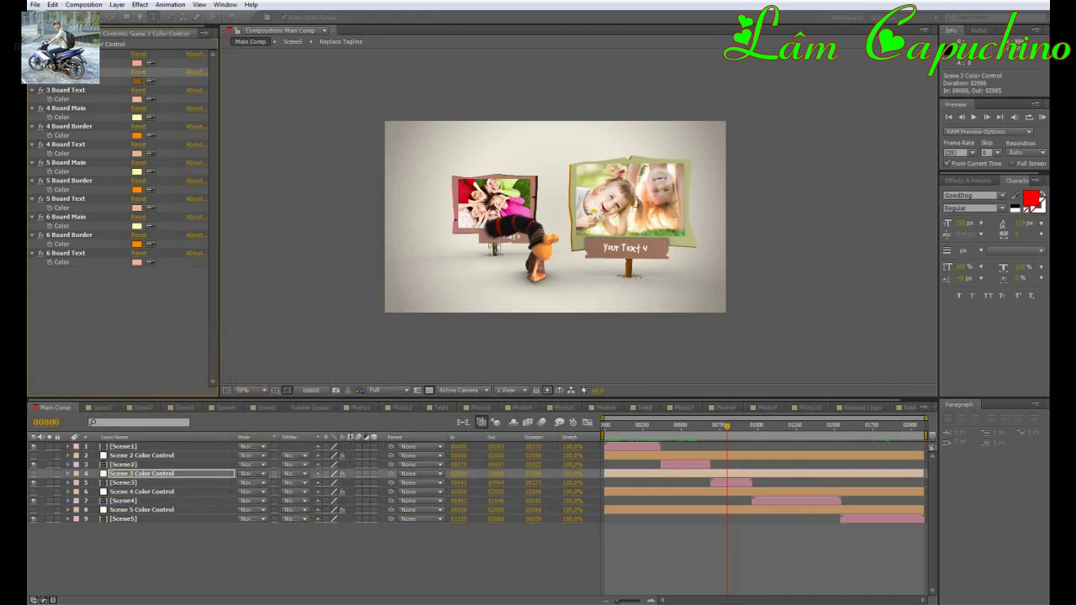
left_click(137, 99)
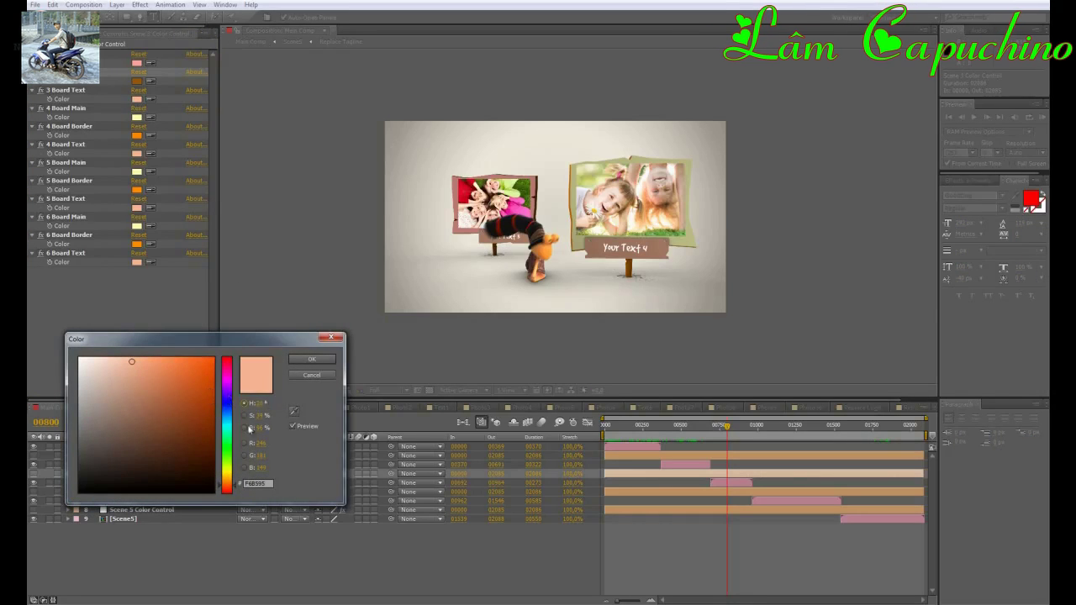
left_click_drag(231, 451, 235, 425)
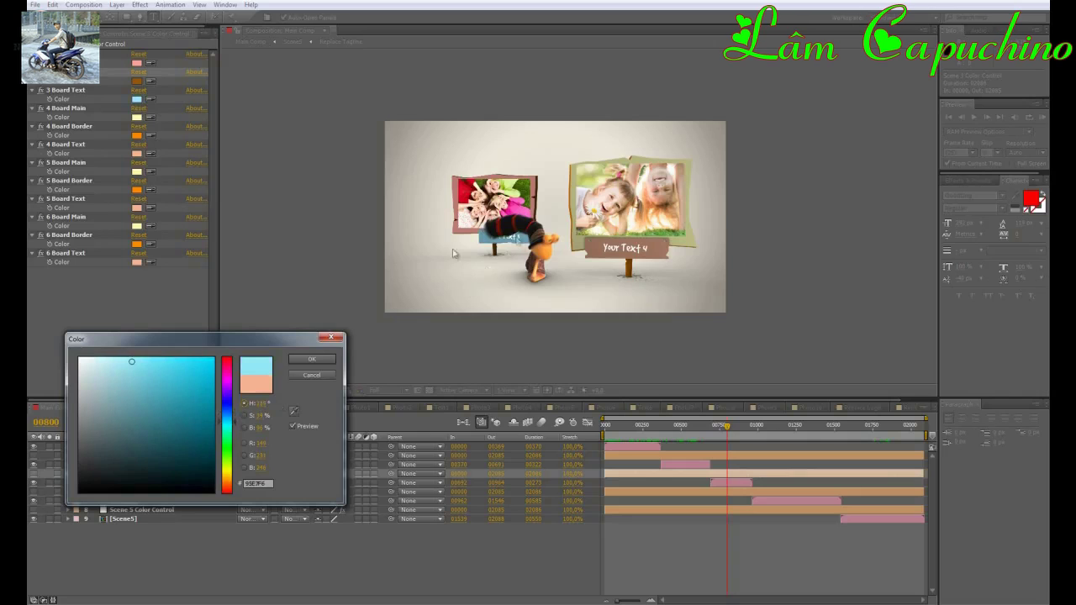
left_click(320, 362)
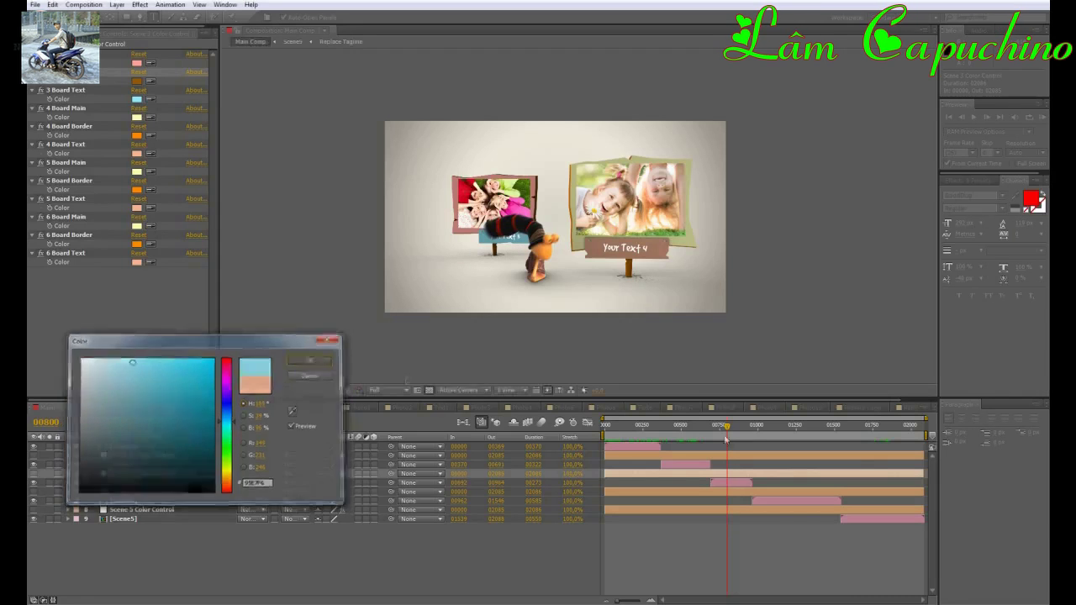
- Move to frame 814 and set the 4 Board Main colour to light purple
left_click_drag(730, 428, 732, 430)
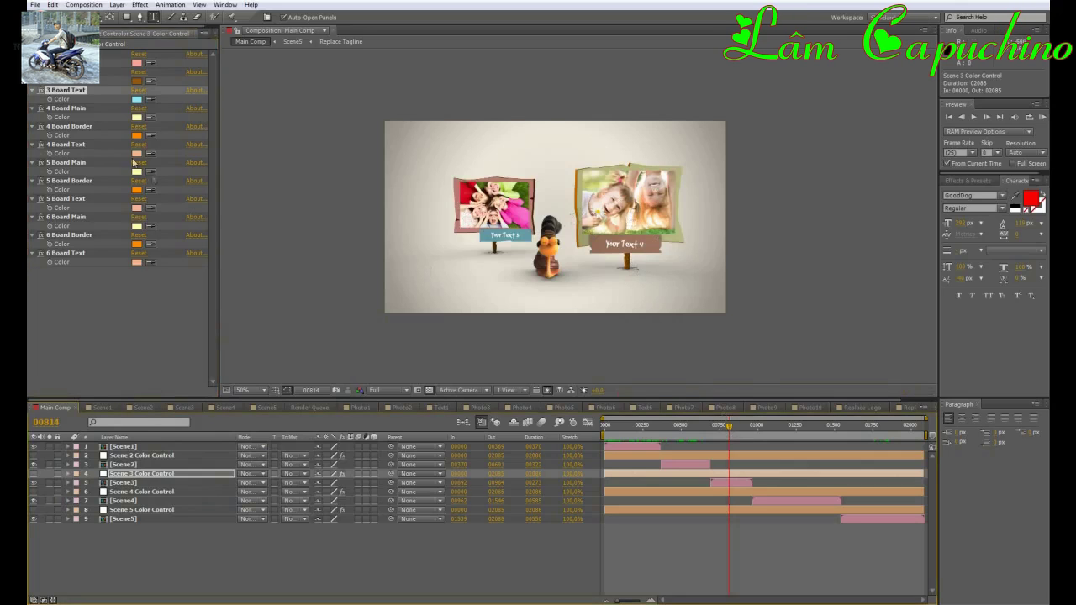
left_click(82, 110)
left_click(136, 117)
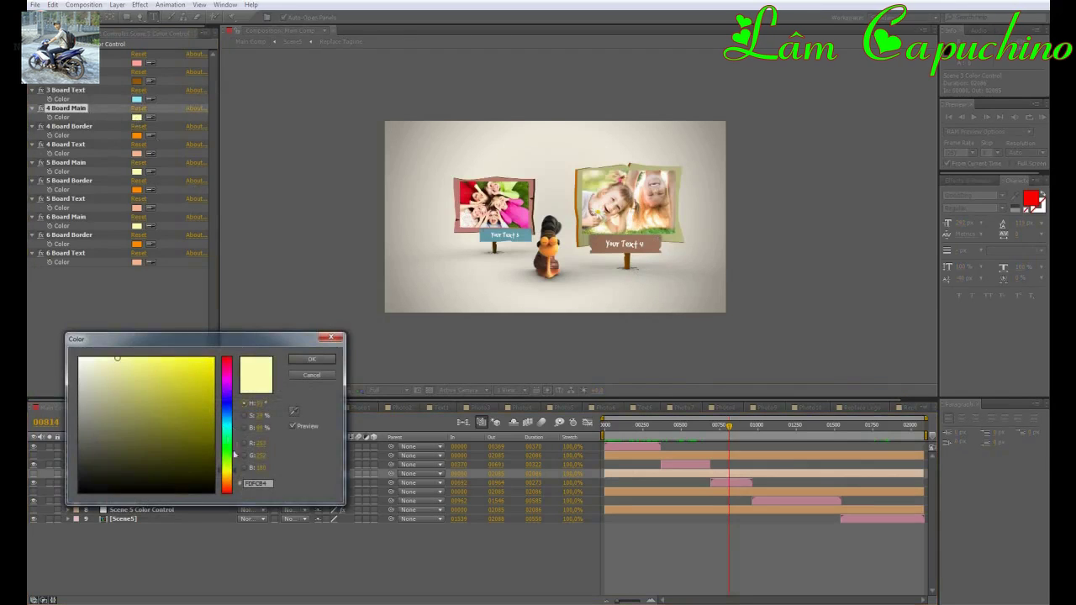
left_click_drag(234, 458, 241, 391)
left_click(312, 360)
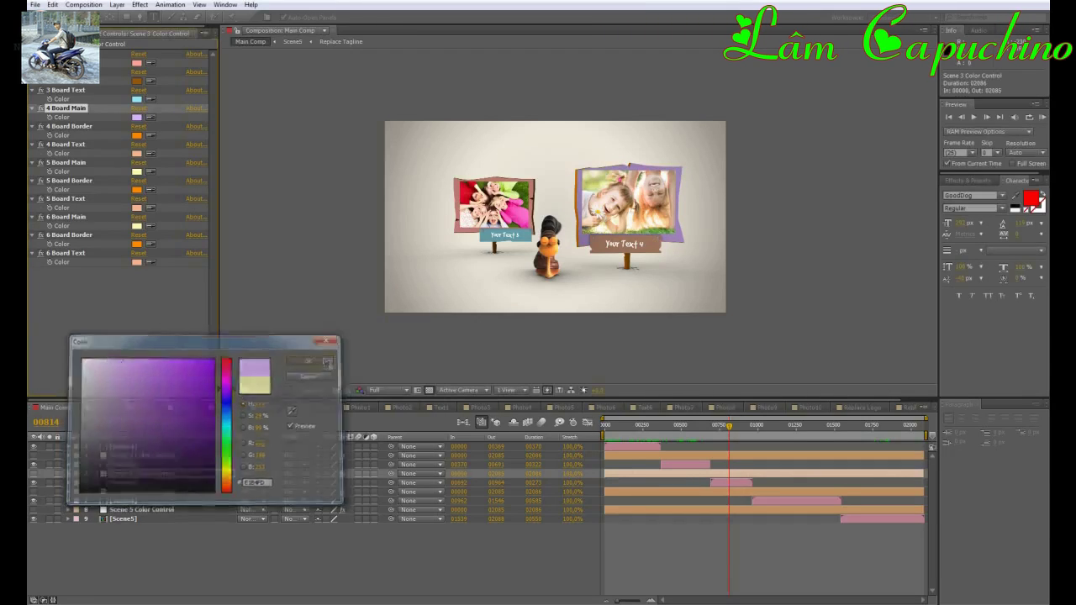
- Set the 4 Board Border colour to bright blue and the 4 Board Text colour to pink
left_click(136, 136)
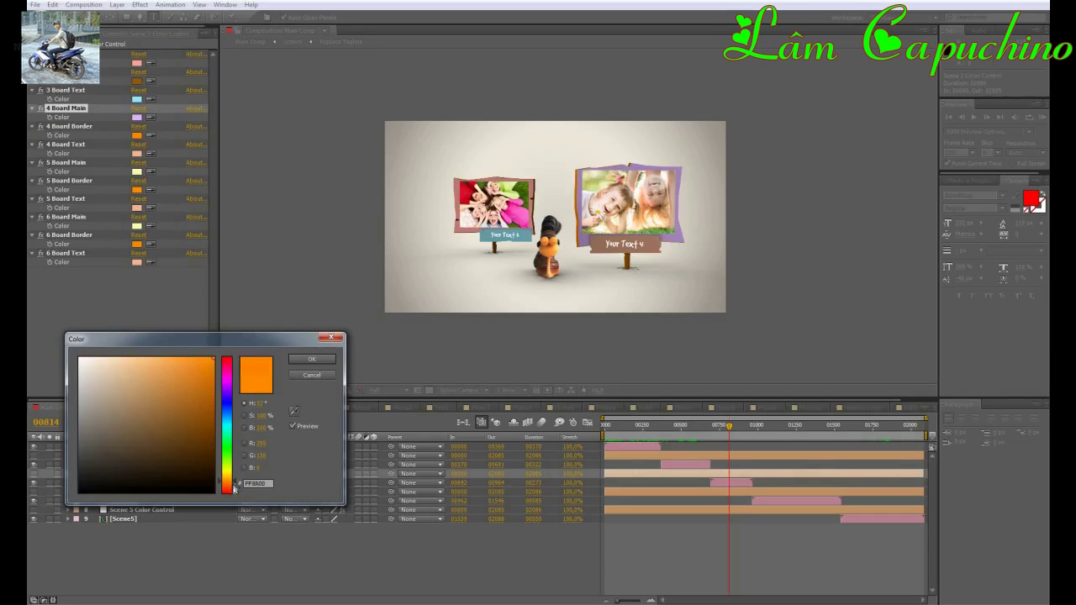
left_click_drag(235, 488, 235, 494)
left_click_drag(229, 404, 236, 416)
left_click(339, 338)
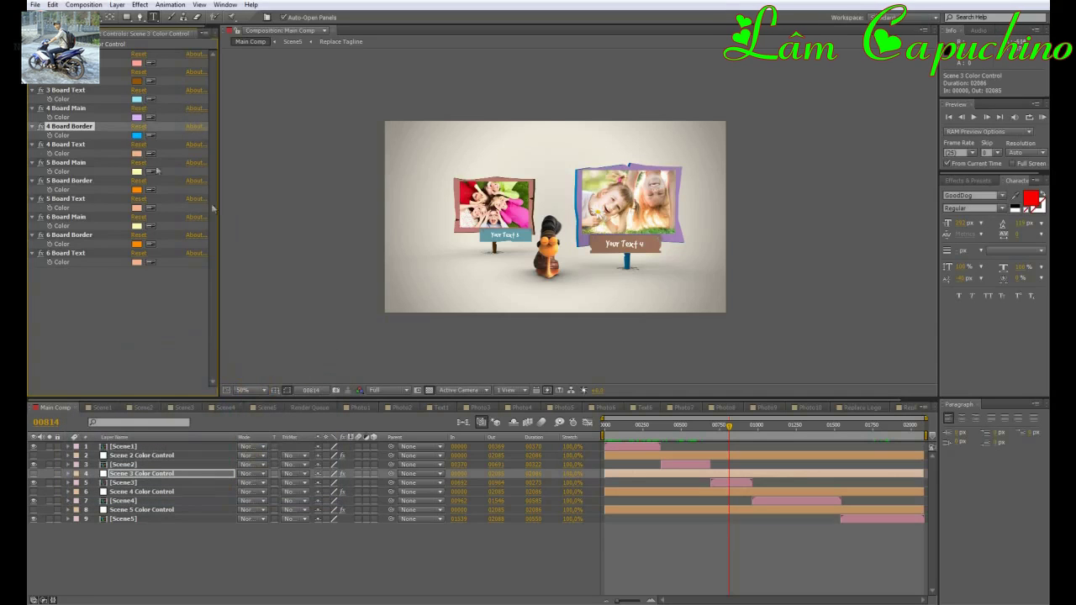
left_click(137, 153)
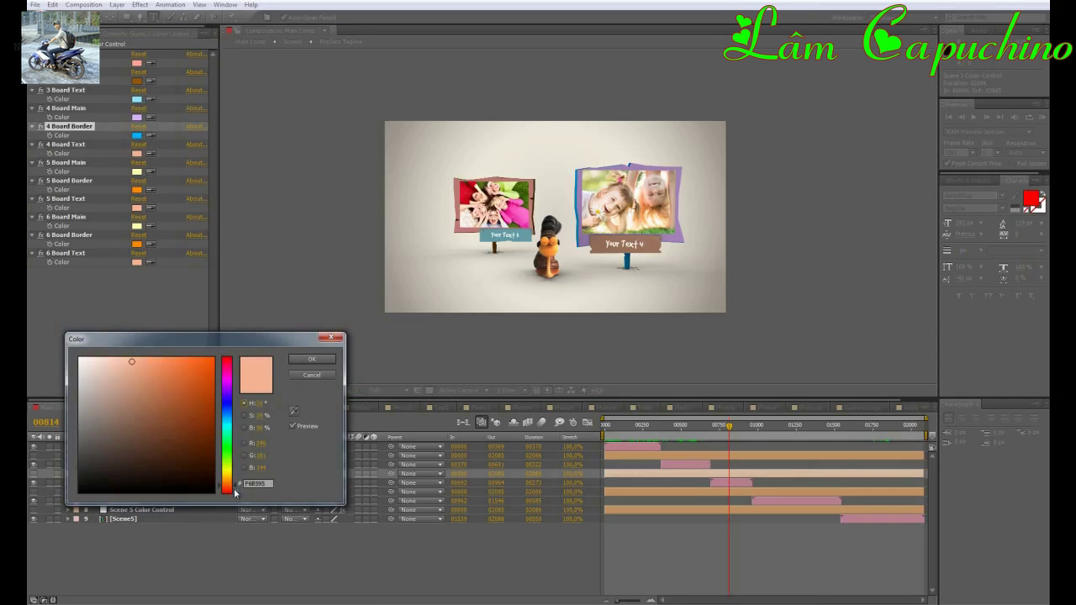
left_click_drag(235, 494, 238, 380)
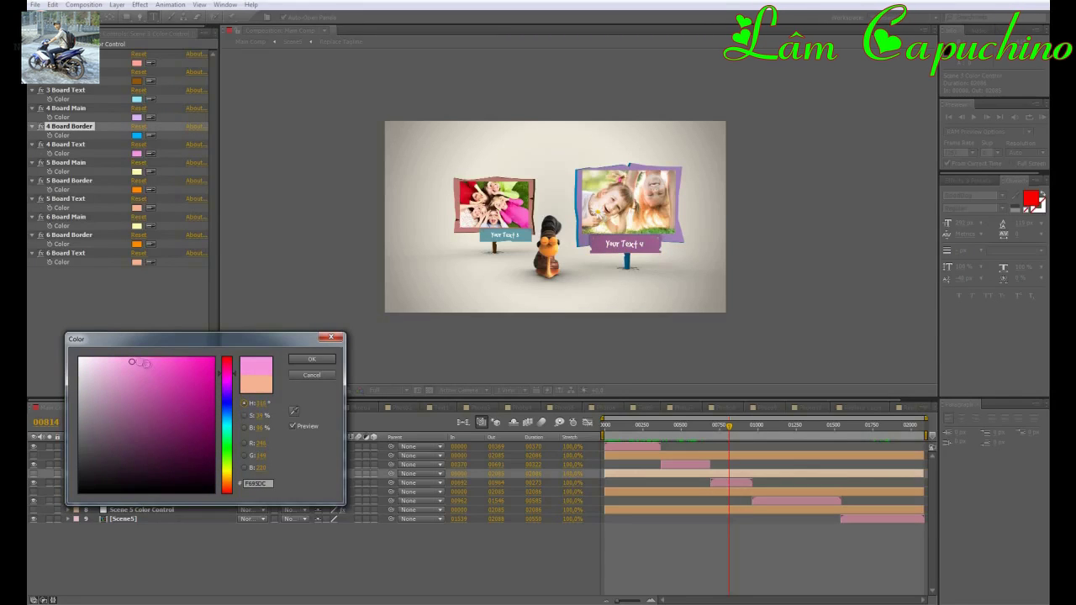
left_click_drag(143, 364, 157, 357)
left_click(307, 359)
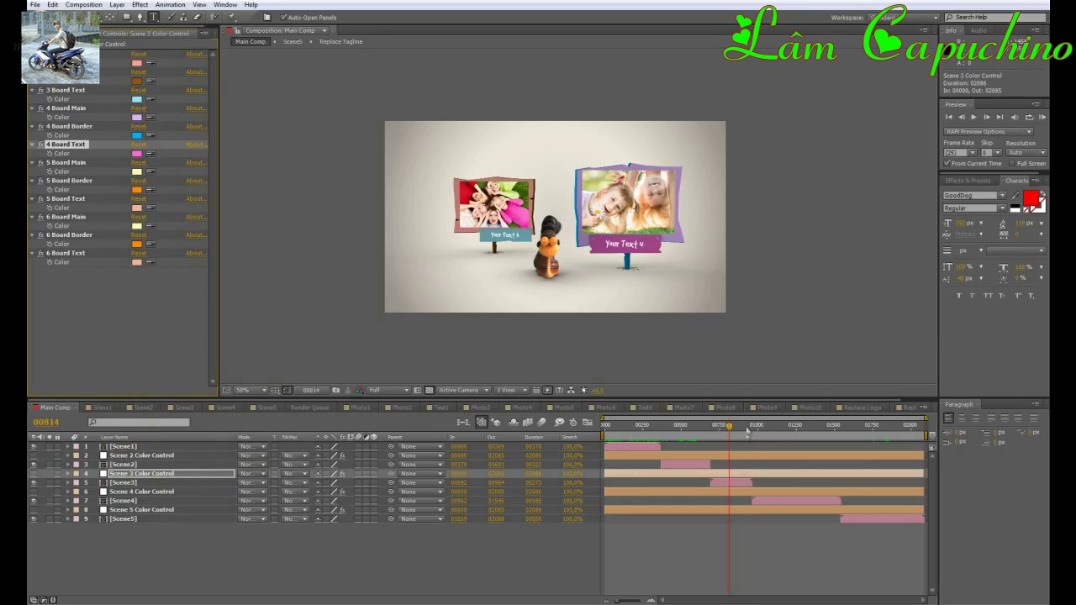
- Move to frame 1286 and set the leftmost photo board's main colour to pink in Scene 4 Color Control
left_click_drag(737, 429, 801, 420)
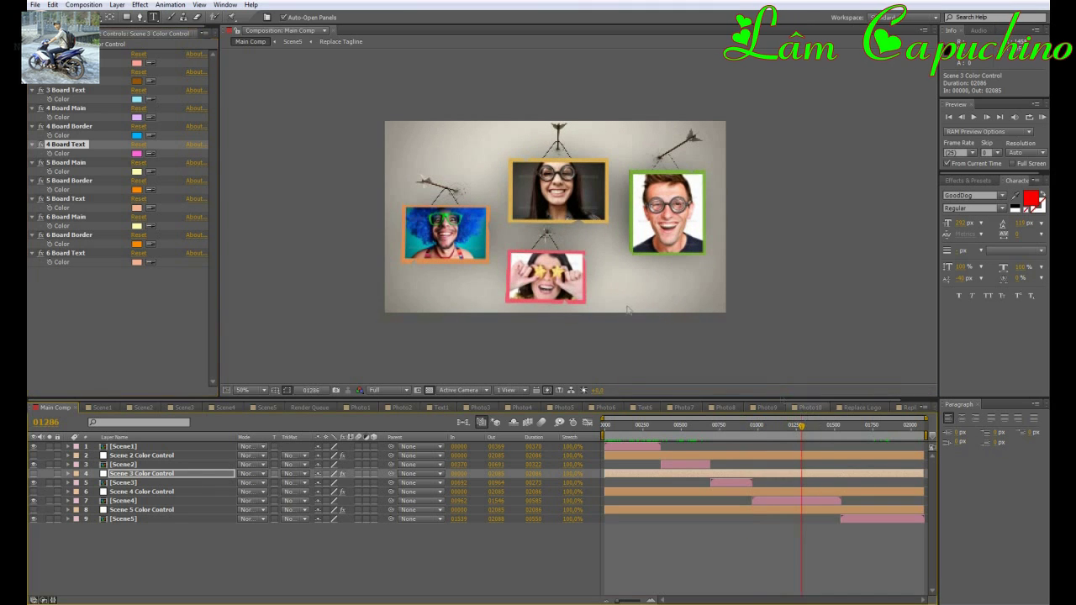
left_click(130, 492)
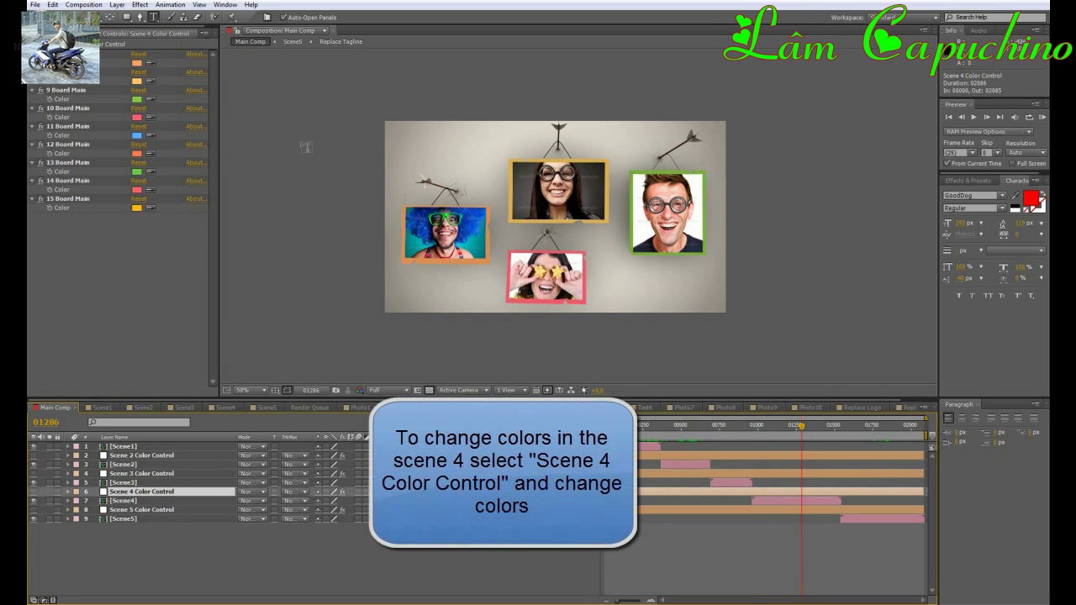
key("Return")
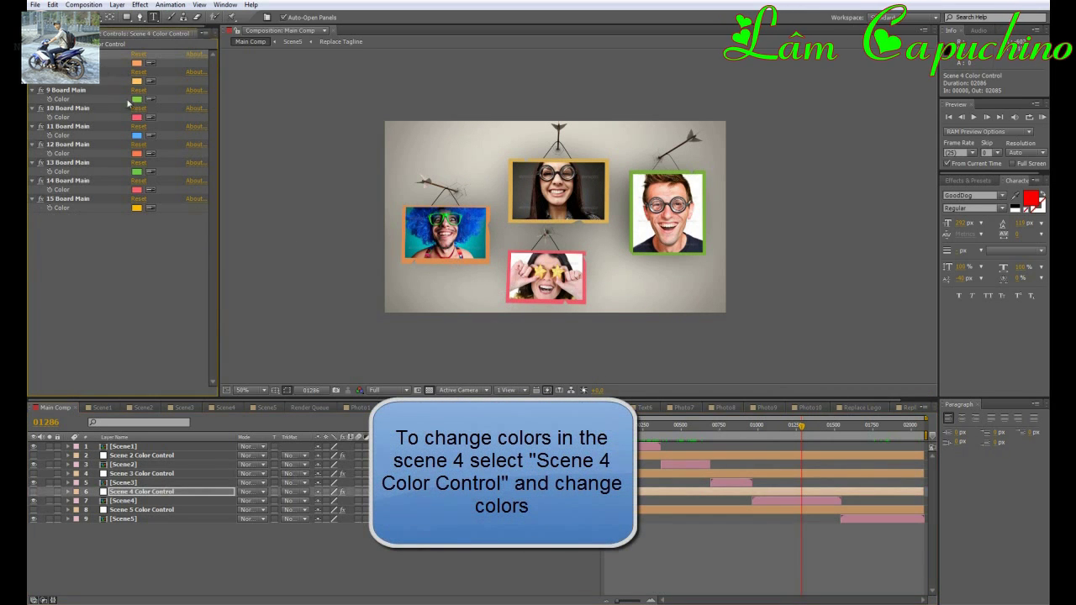
left_click(137, 64)
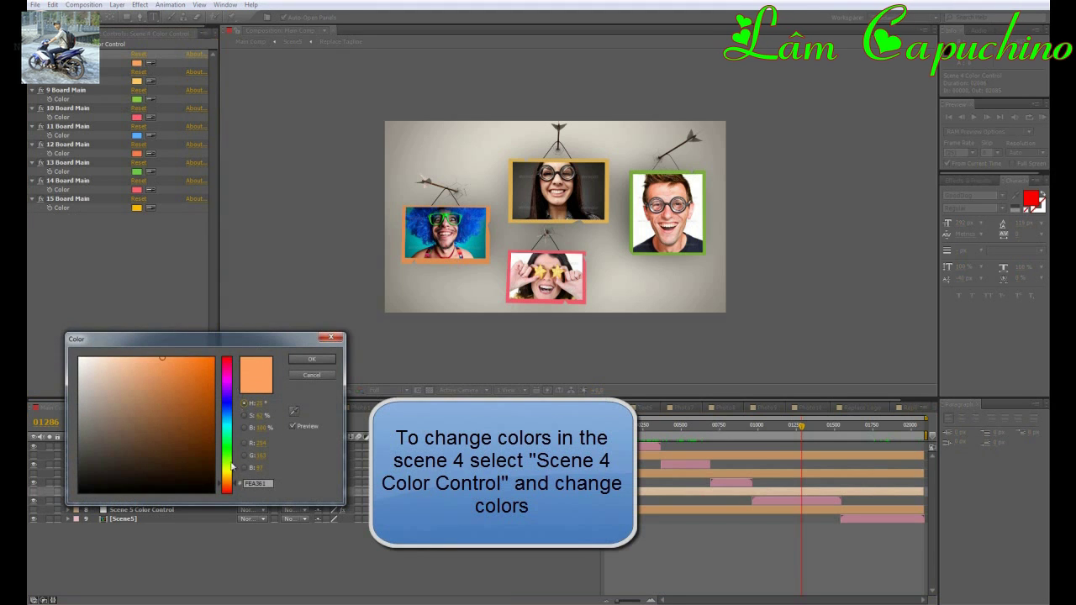
left_click_drag(235, 484, 244, 380)
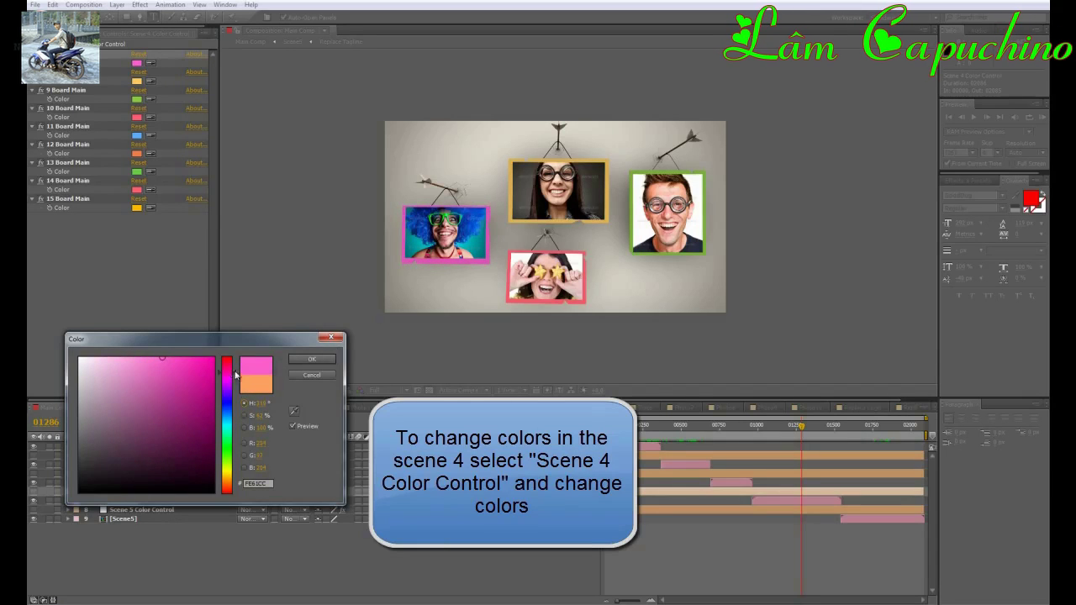
left_click(319, 359)
- Try light green as the main colour of the upper middle photo board in Scene 4
left_click(137, 81)
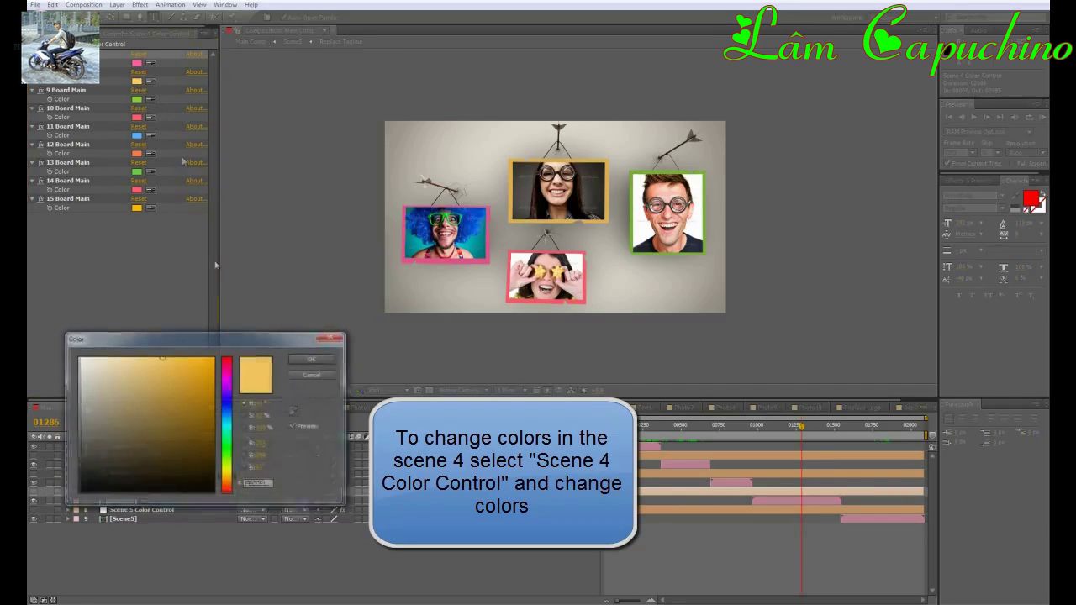
left_click_drag(235, 484, 244, 444)
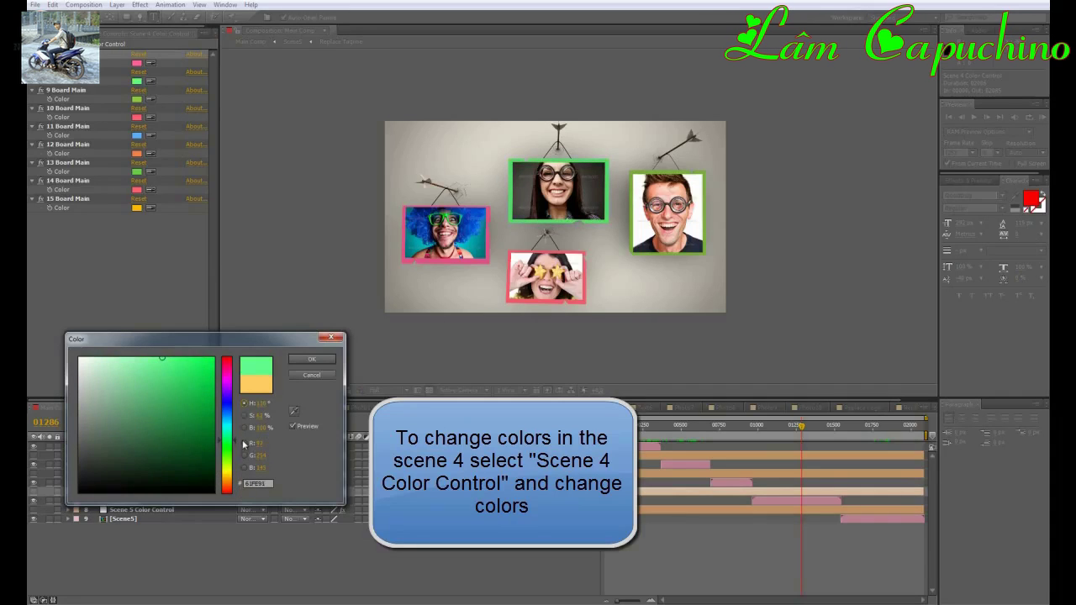
left_click(311, 359)
- Set the upper middle photo board's main colour to purple
left_click(138, 81)
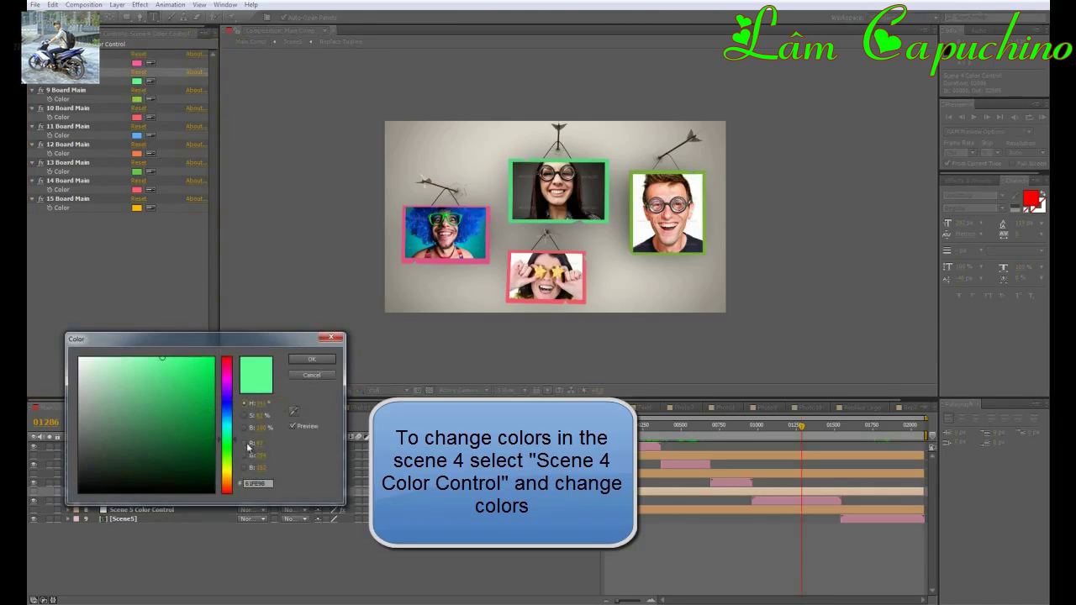
left_click_drag(236, 443, 227, 389)
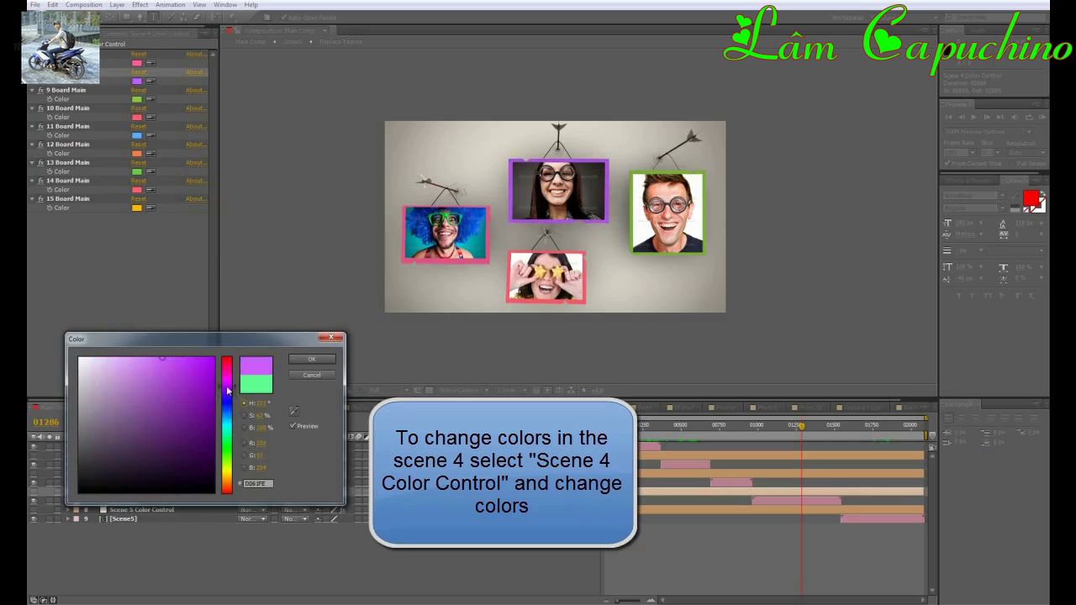
left_click(311, 359)
- Set the 9 Board Main colour of Scene 4 Color Control to light mint green
left_click(138, 99)
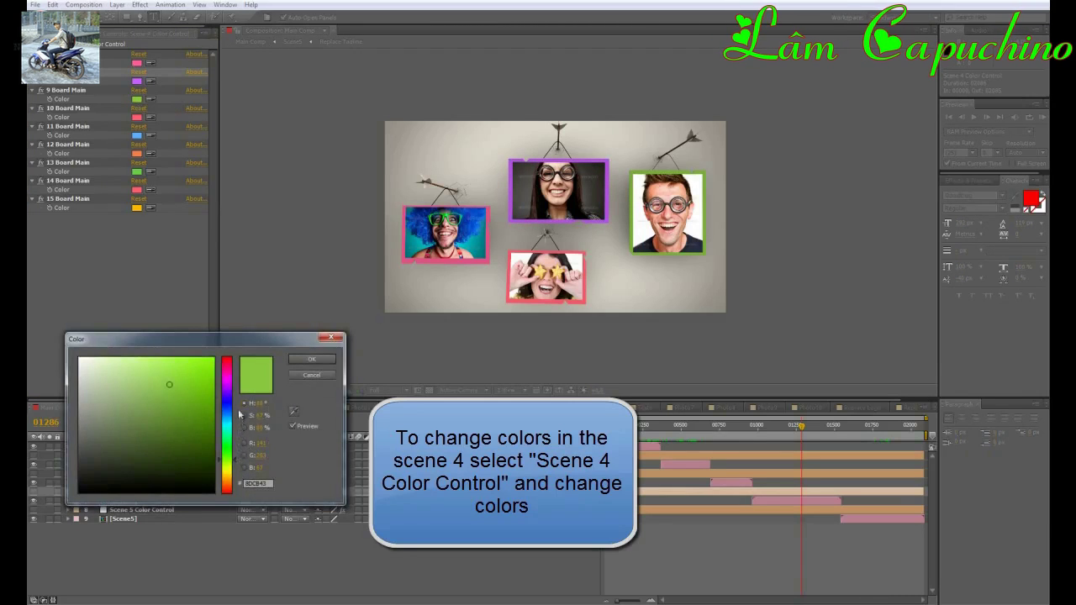
left_click_drag(235, 458, 245, 378)
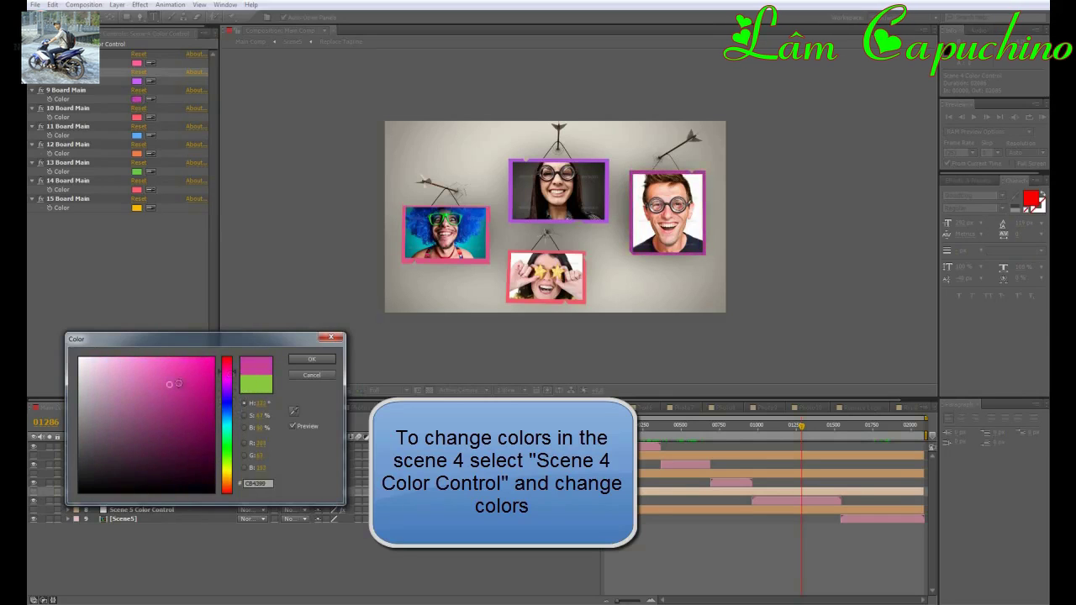
mouse_move(178, 383)
left_mouse_down()
mouse_move(184, 367)
mouse_move(142, 356)
left_mouse_up()
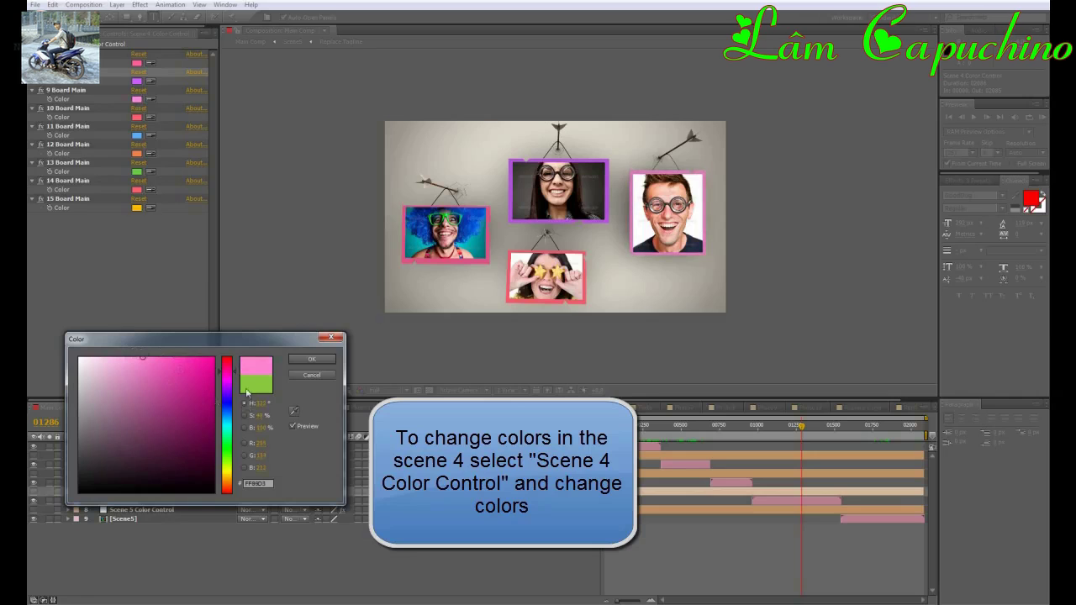
left_click_drag(232, 376, 233, 443)
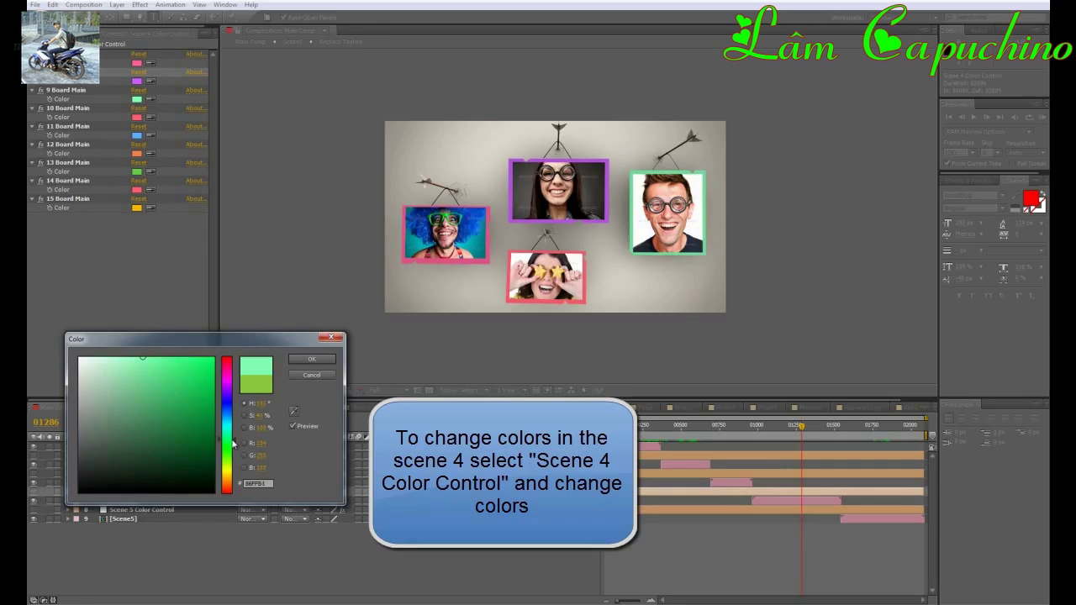
left_click(311, 359)
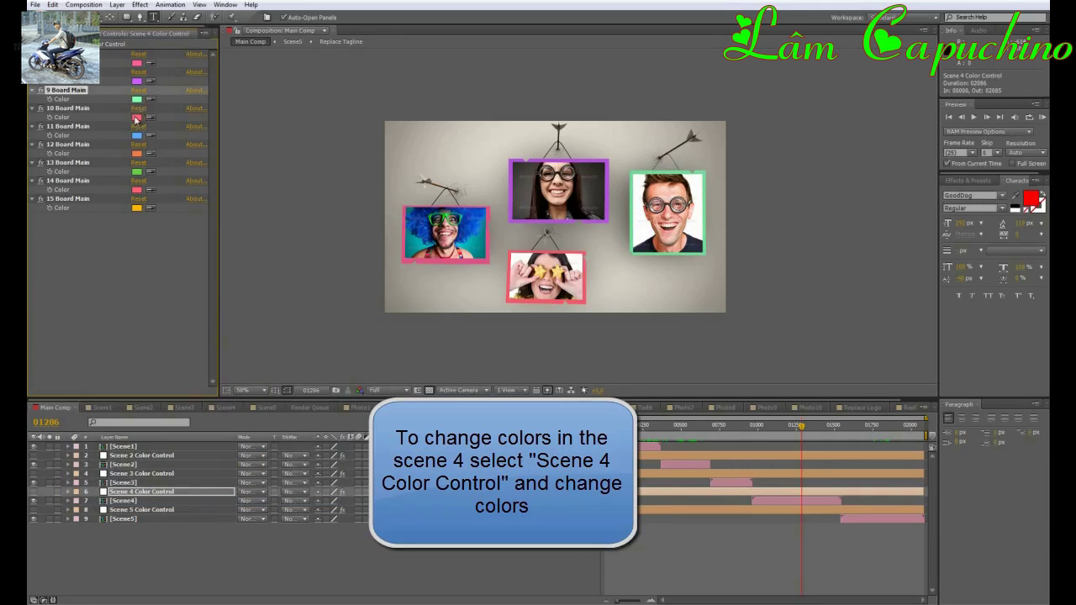
- Set the 10 Board Main colour of Scene 4 Color Control to light green
left_click(136, 117)
left_click(233, 465)
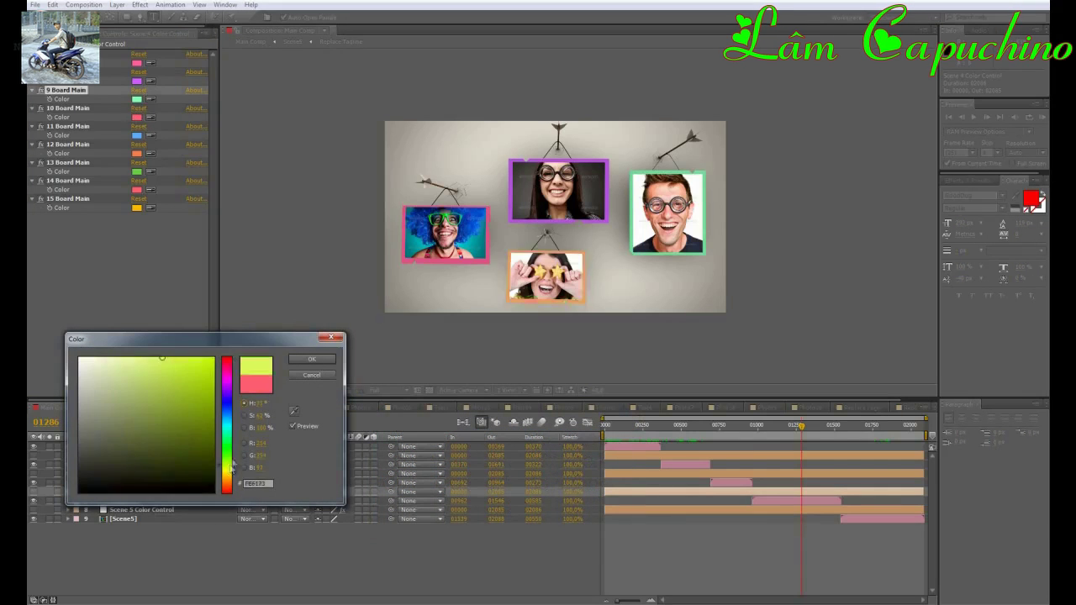
left_click_drag(233, 465, 236, 456)
left_click(313, 361)
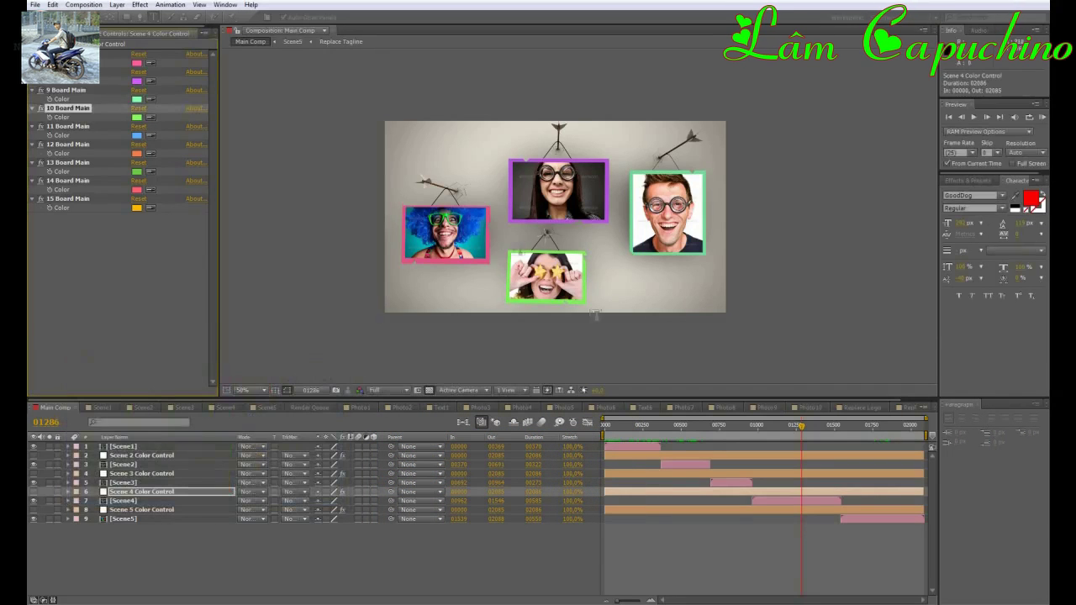
- Move to frame 1432 and set the 11 Board Main colour of Scene 4 Color Control to a violet-tinged blue
left_click(817, 427)
left_click_drag(819, 431, 826, 429)
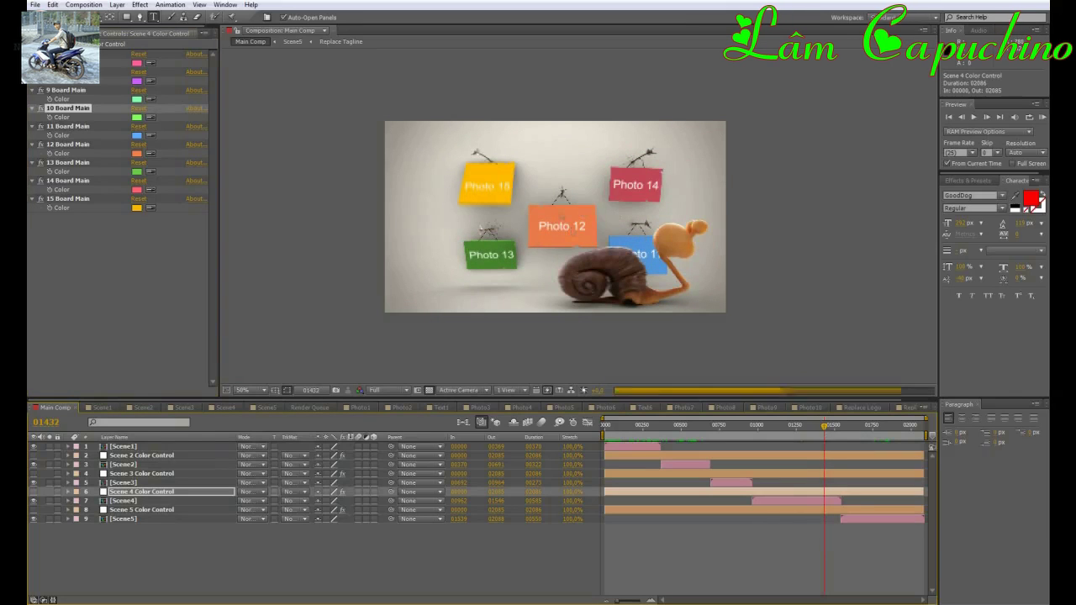
left_click(136, 135)
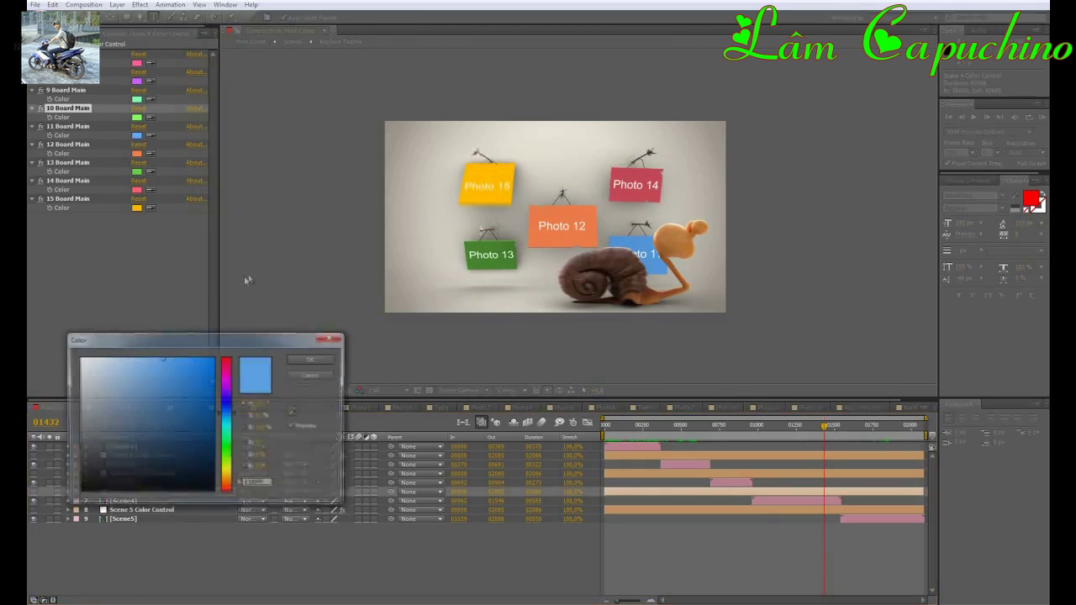
mouse_move(235, 417)
left_mouse_down()
mouse_move(234, 382)
mouse_move(234, 405)
left_mouse_up()
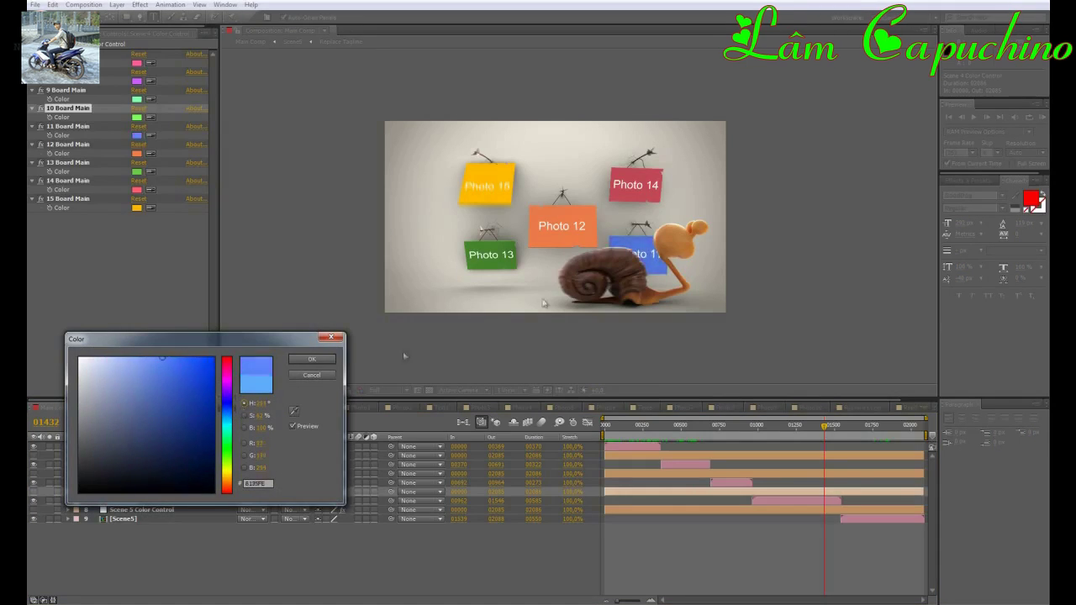
left_click(312, 360)
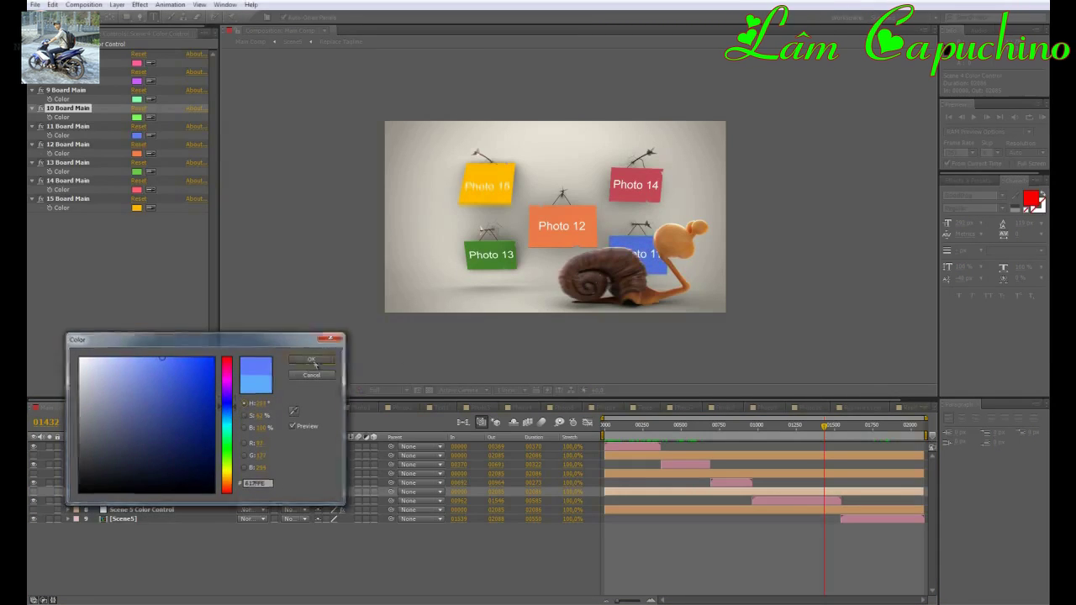
- Set the 12 Board Main colour of Scene 4 Color Control to bright purple
left_click(137, 153)
left_click_drag(233, 443, 234, 385)
left_click(312, 359)
- Set the 13 Board Main colour of Scene 4 Color Control to red
left_click(136, 172)
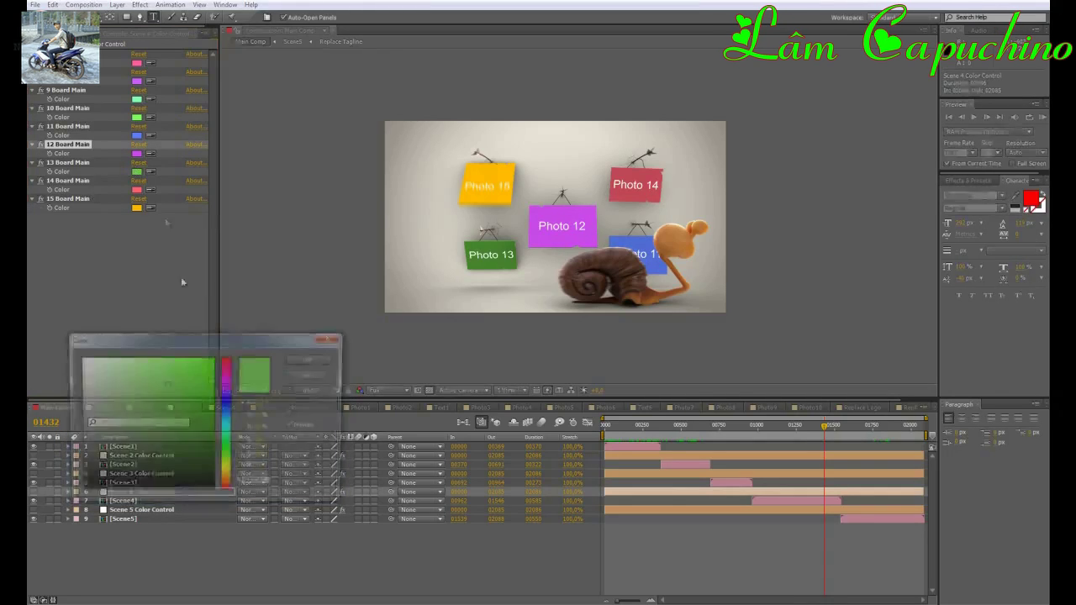
left_click_drag(234, 423, 242, 381)
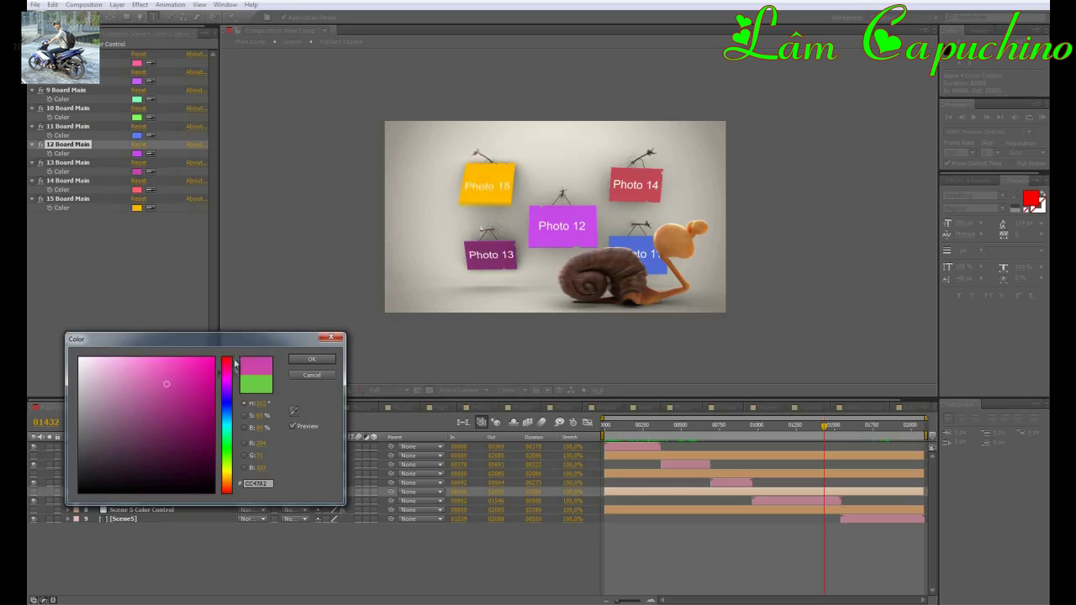
left_click_drag(234, 363, 238, 358)
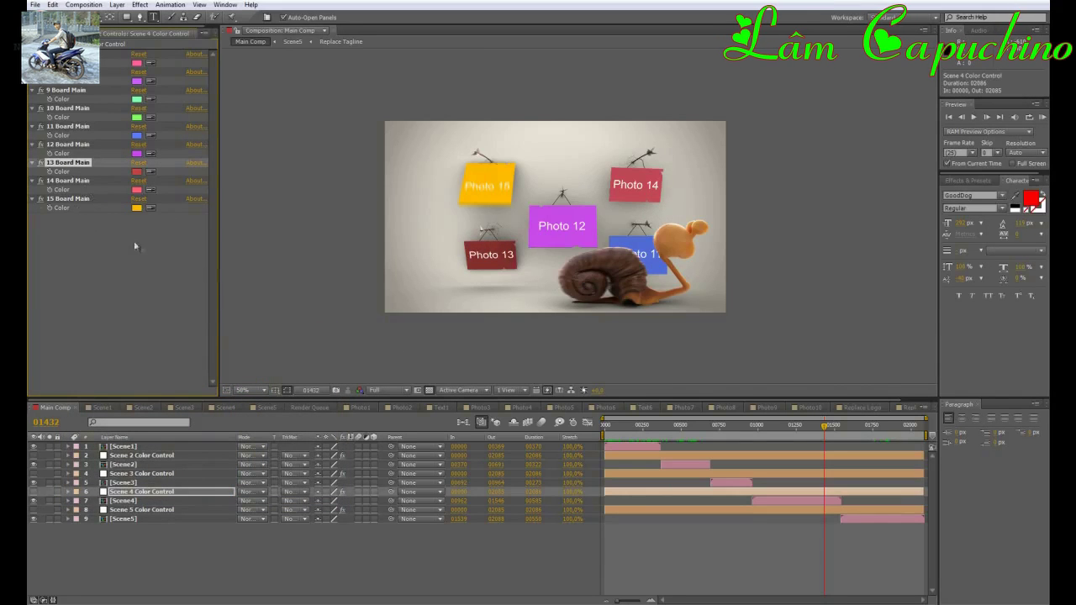
- Select Scene 5 Color Control, move to frame 1328 and try salmon pink FF9292 as the main background colour
left_click(144, 510)
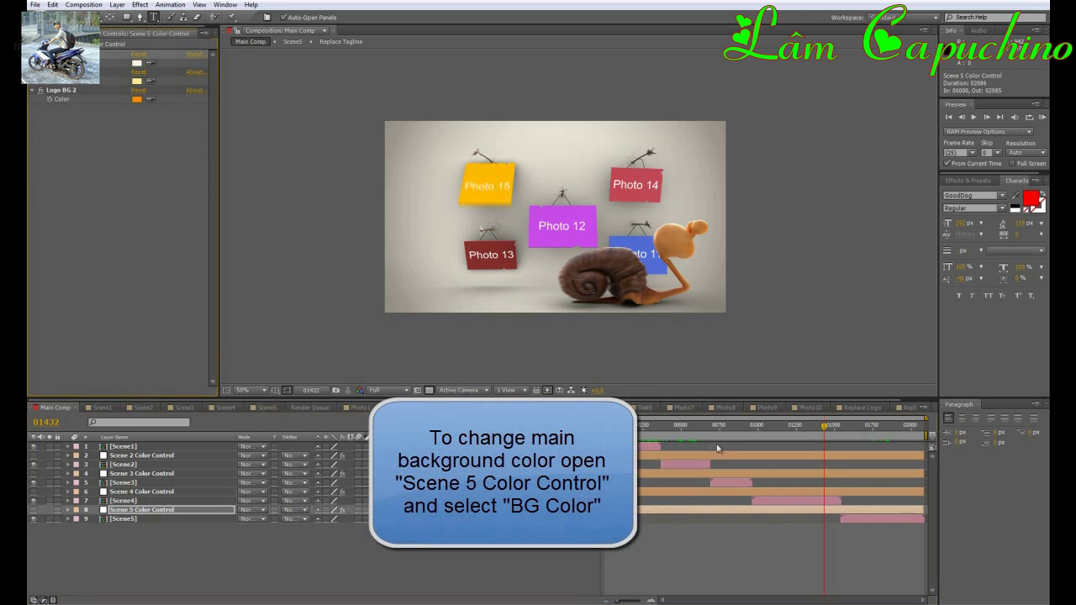
left_click_drag(827, 430, 808, 430)
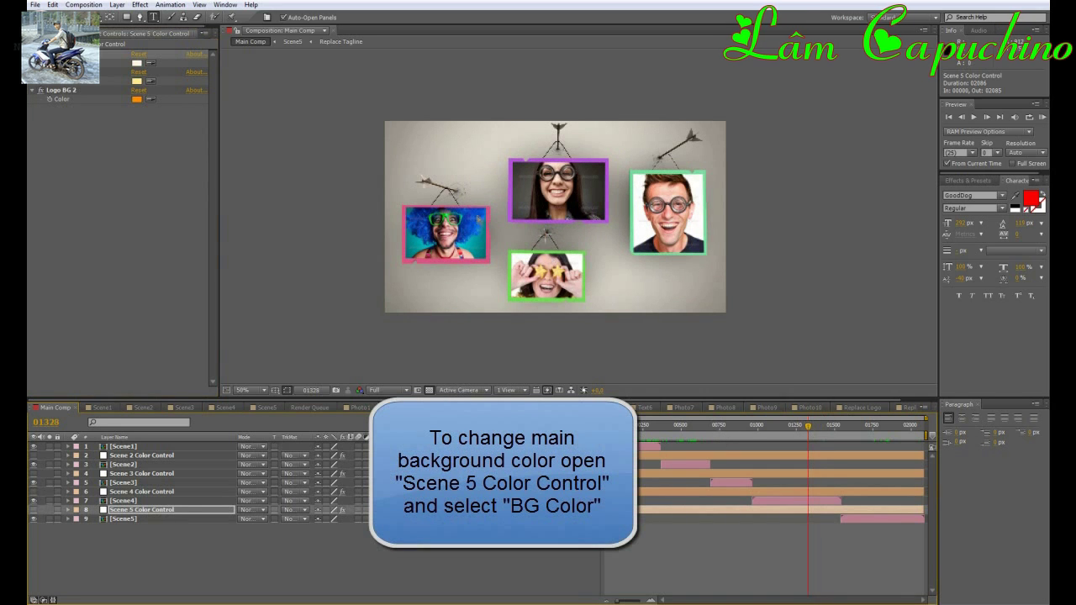
left_click(136, 80)
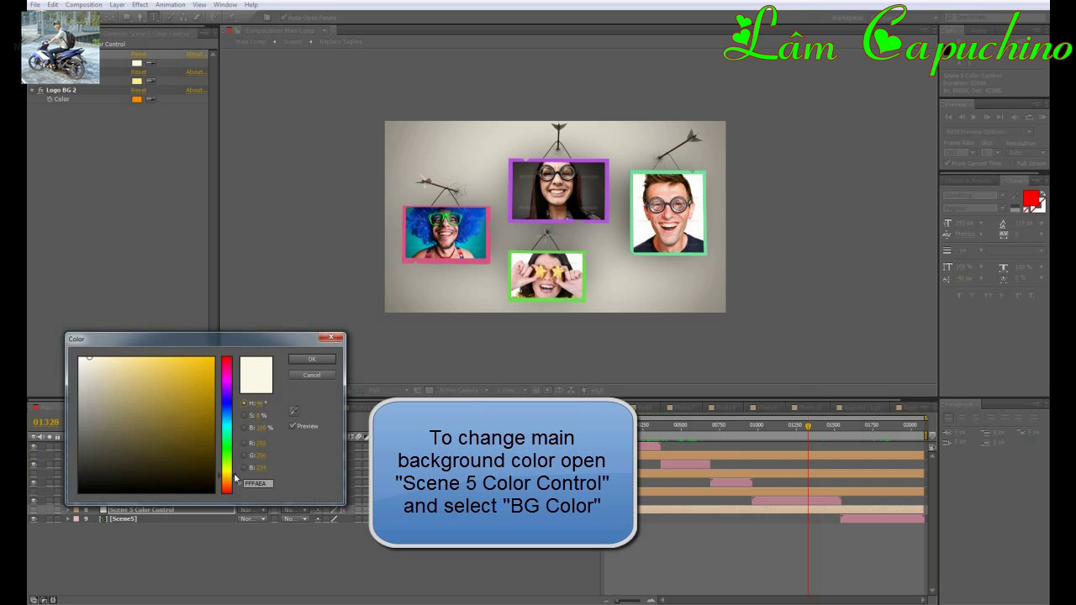
left_click_drag(237, 474, 222, 350)
mouse_move(101, 363)
left_mouse_down()
mouse_move(160, 378)
mouse_move(164, 408)
mouse_move(155, 364)
mouse_move(137, 357)
left_mouse_up()
mouse_move(233, 363)
left_mouse_down()
mouse_move(233, 493)
mouse_move(236, 360)
left_mouse_up()
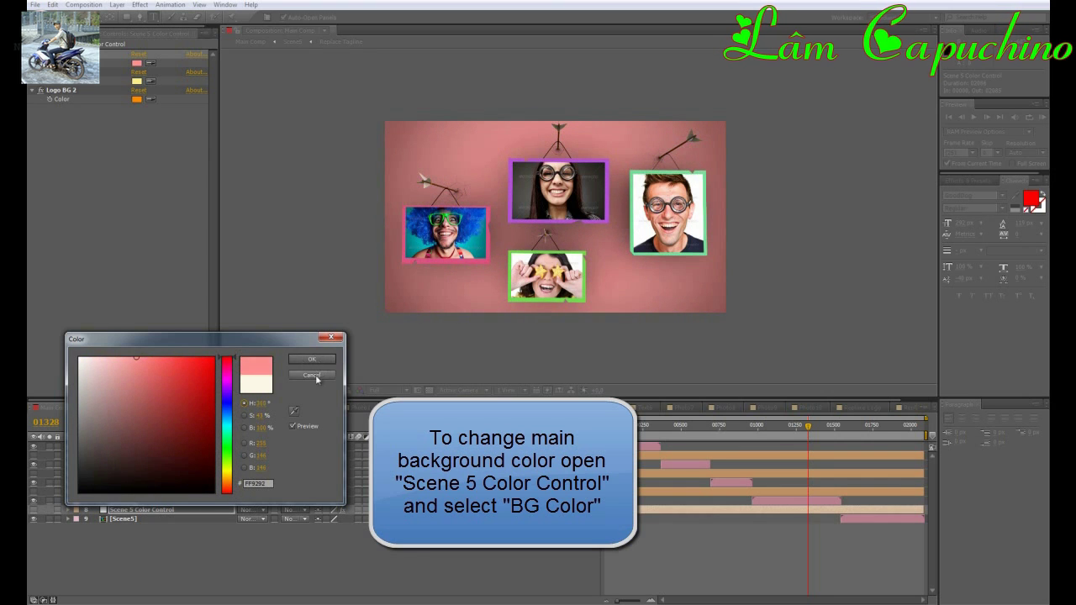
- Try pale mint green DAFFE4 as the main background colour, check it on another frame and undo the change
left_click(95, 357)
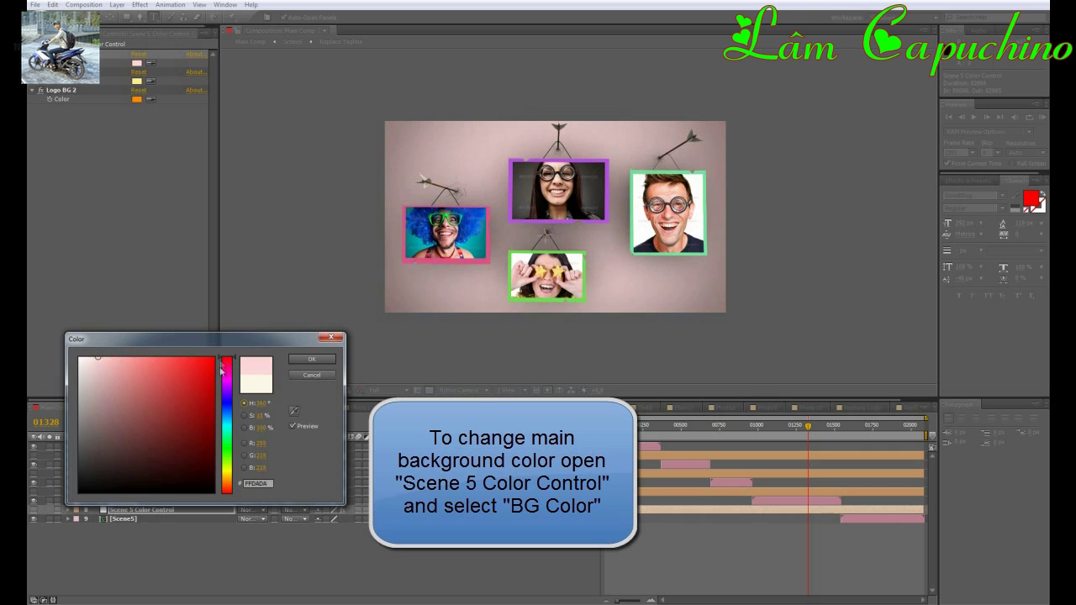
left_click_drag(236, 404, 232, 446)
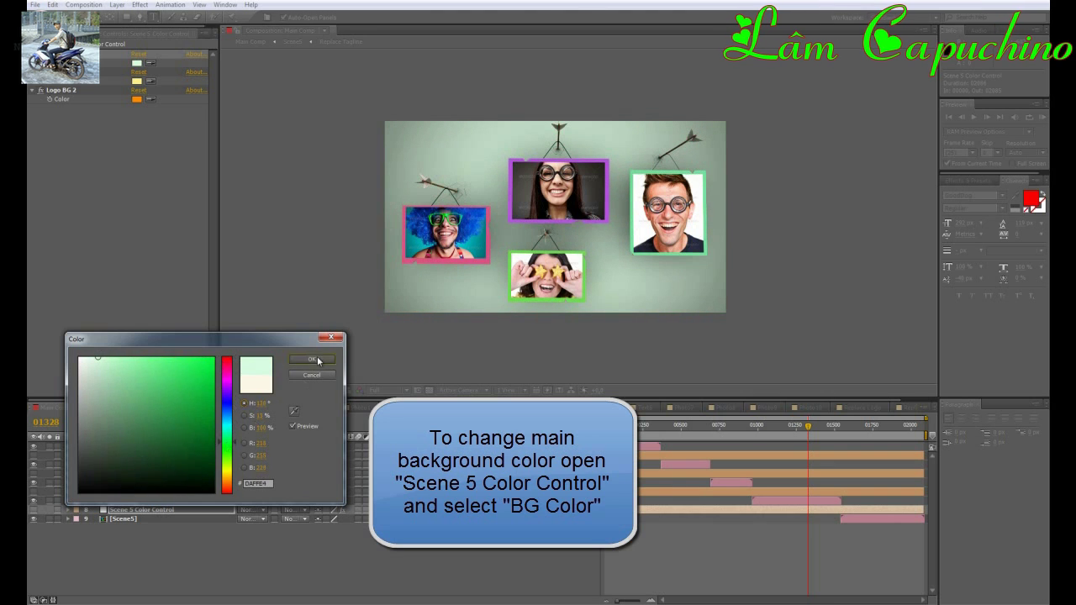
left_click(311, 359)
mouse_move(795, 426)
left_mouse_down()
mouse_move(756, 427)
mouse_move(818, 427)
mouse_move(807, 426)
left_mouse_up()
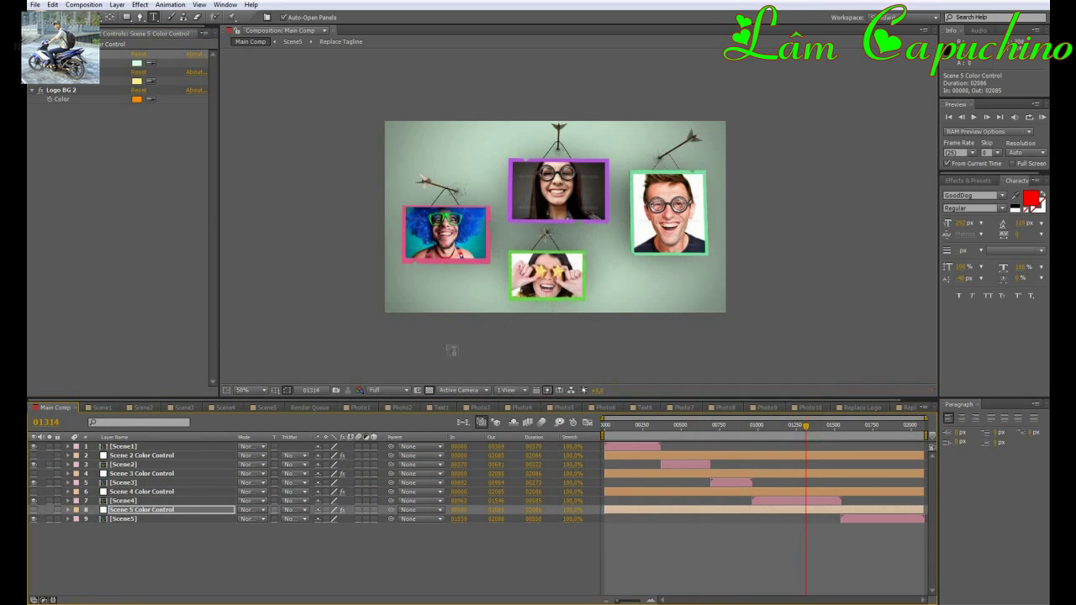
key("ctrl+z")
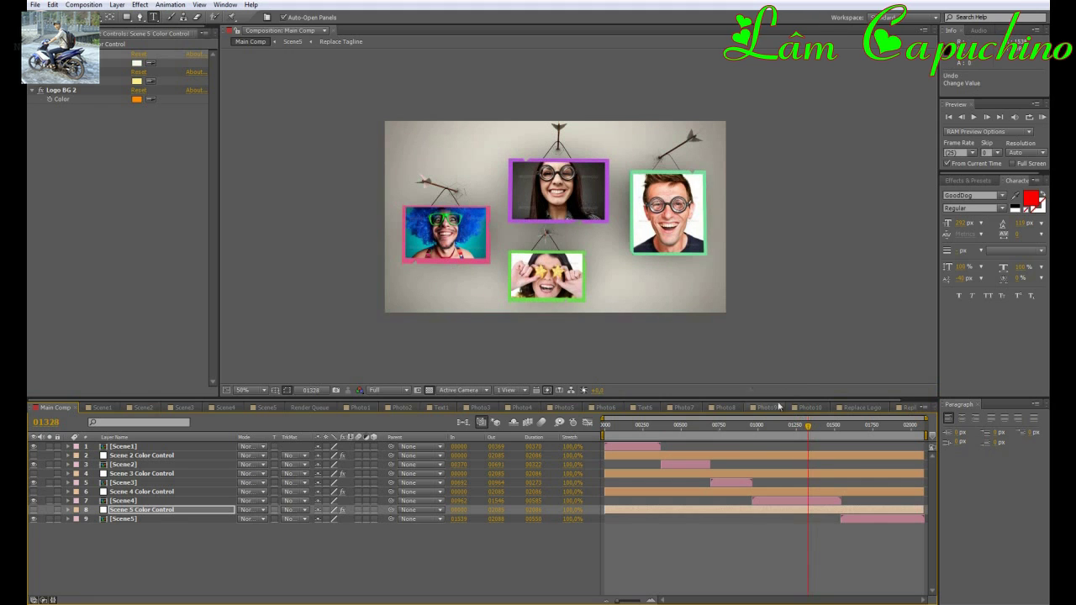
- Move to frame 2044 in the logo scene and set the first logo background colour of Scene 5 Color Control to salmon pink
left_click(854, 427)
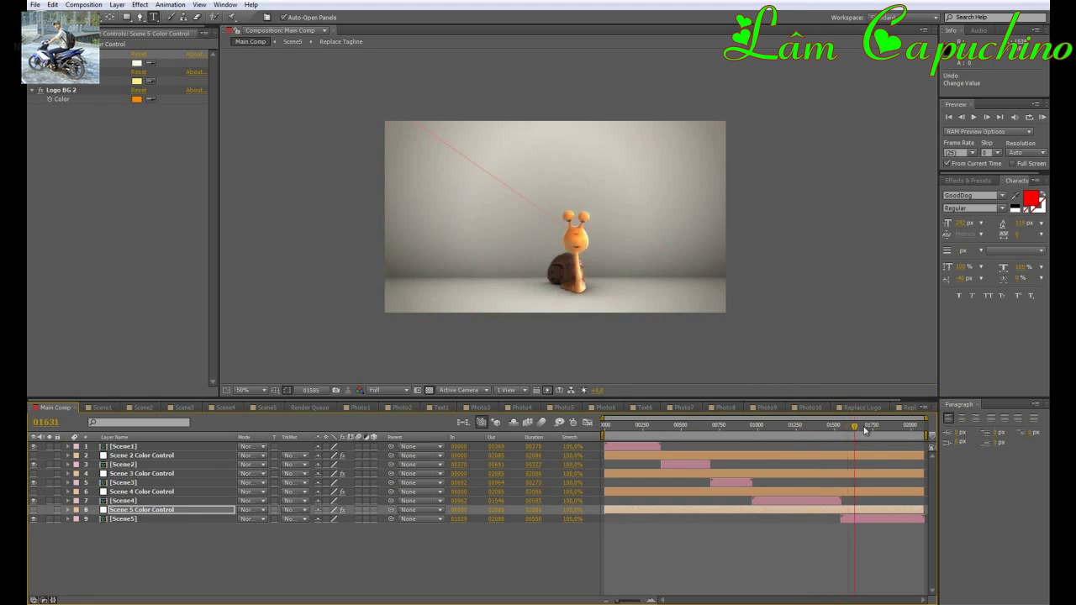
left_click_drag(866, 430, 918, 423)
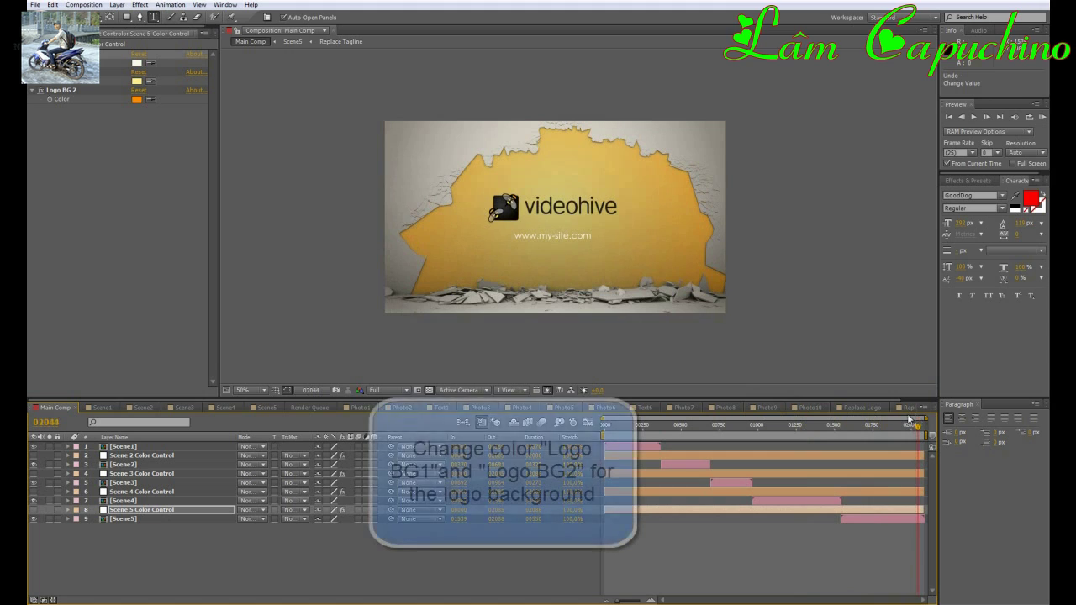
left_click(137, 82)
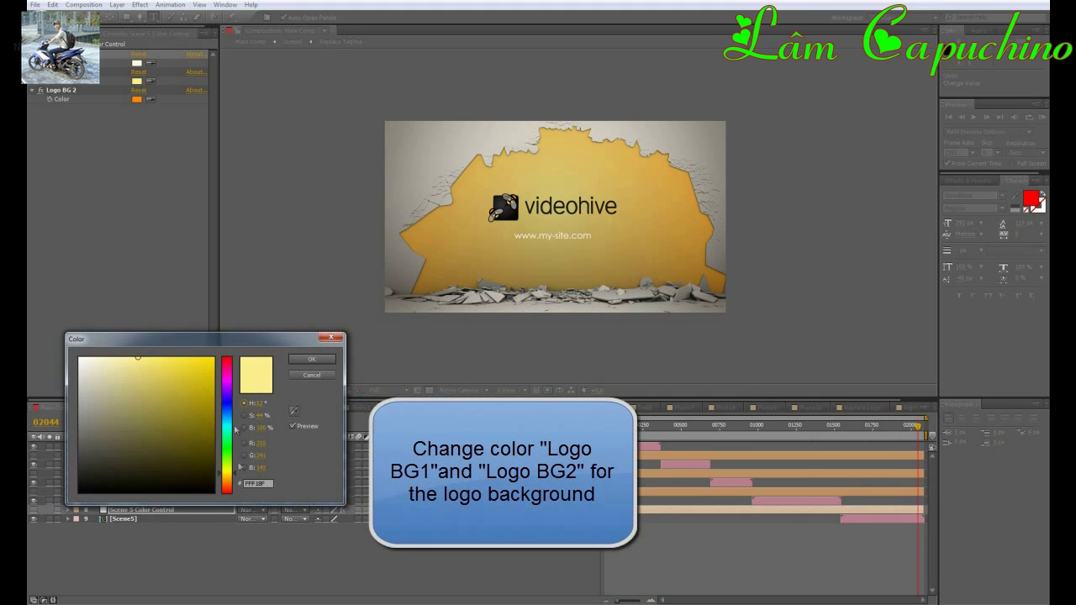
left_click_drag(236, 475, 242, 492)
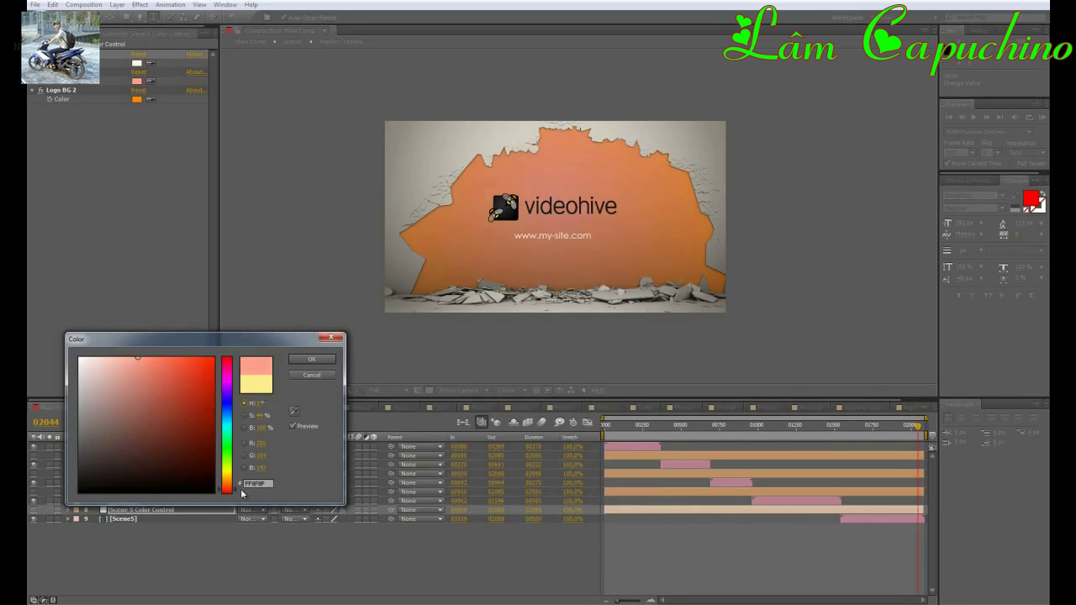
left_click(311, 359)
- Set the Logo BG 2 colour of Scene 5 Color Control to bright red and check an earlier frame of the logo reveal
left_click(135, 99)
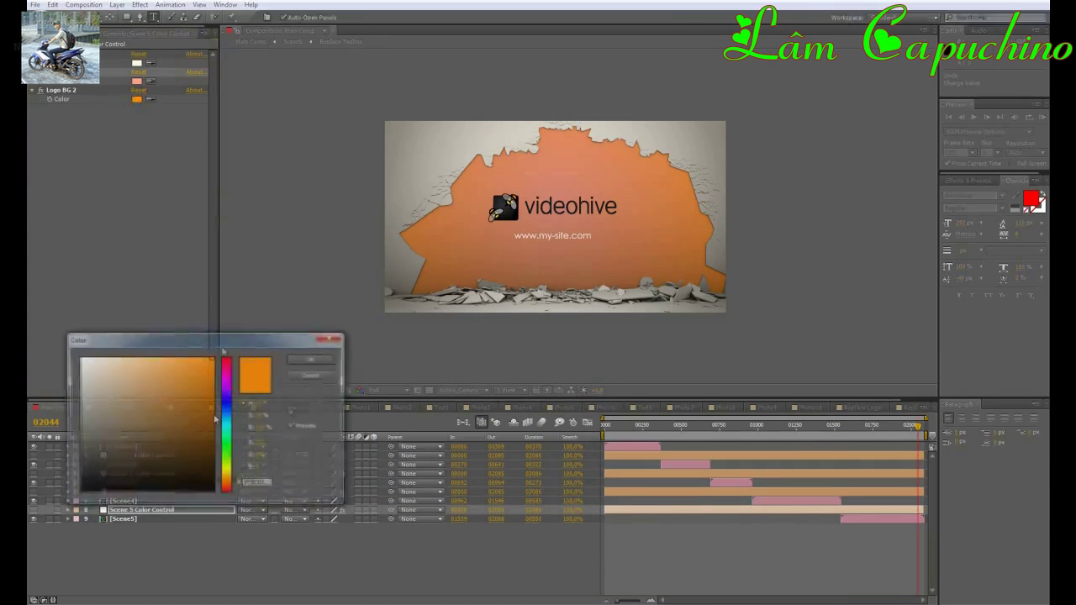
left_click_drag(239, 487, 237, 496)
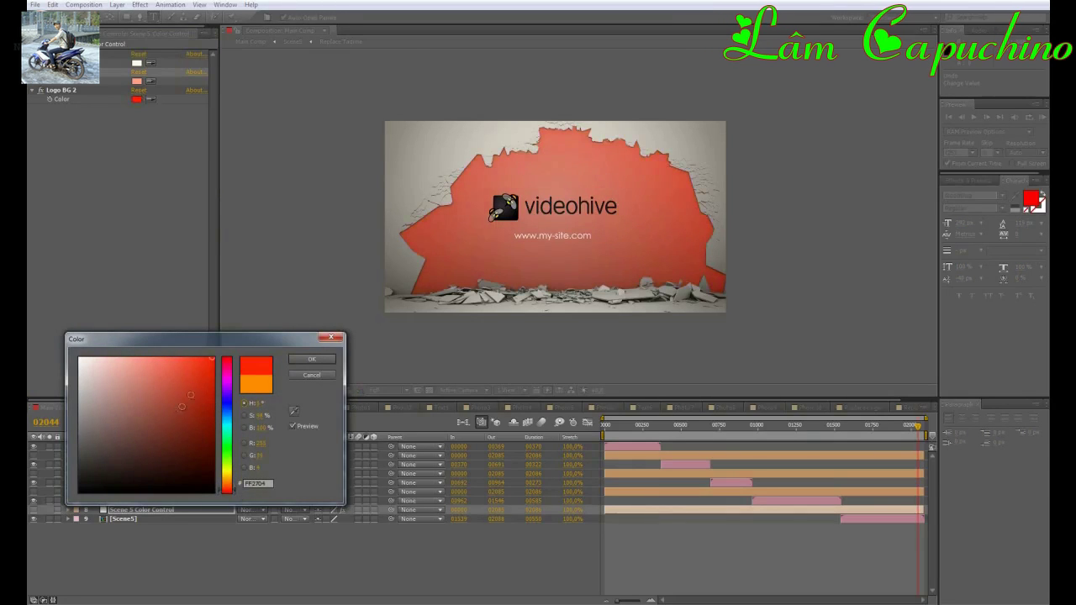
left_click(215, 415)
mouse_move(215, 415)
left_mouse_down()
mouse_move(223, 340)
mouse_move(235, 495)
mouse_move(229, 342)
mouse_move(232, 353)
left_mouse_up()
left_click(309, 360)
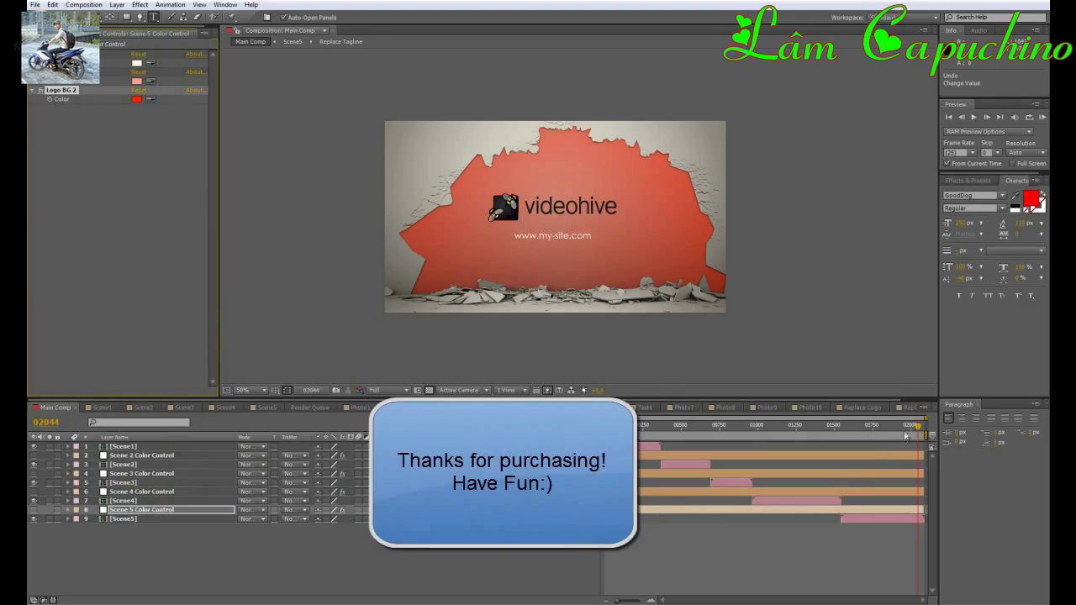
mouse_move(899, 427)
left_mouse_down()
mouse_move(869, 429)
mouse_move(907, 428)
left_mouse_up()
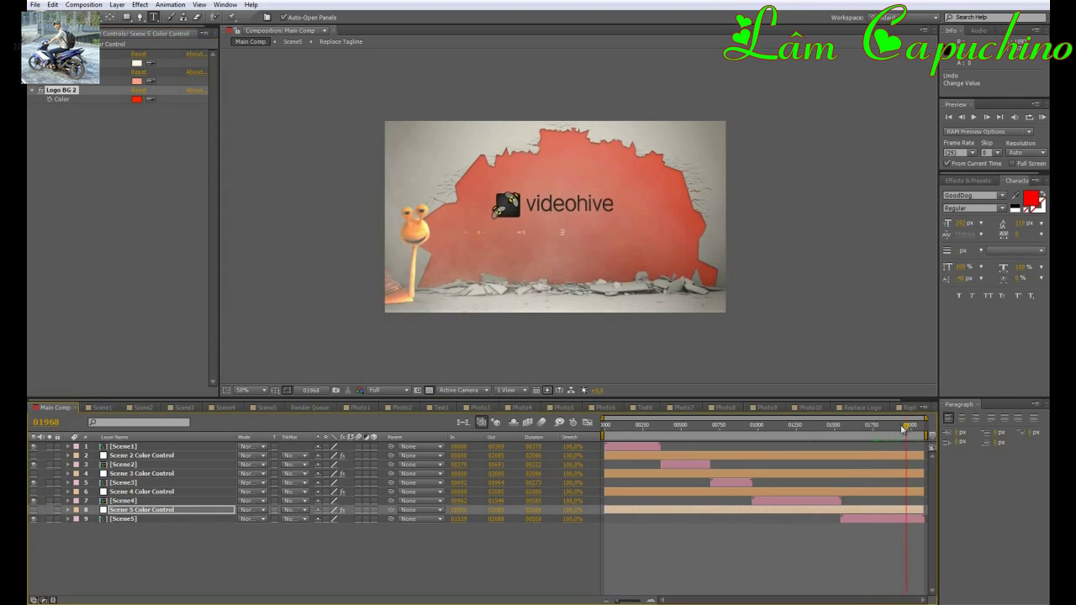